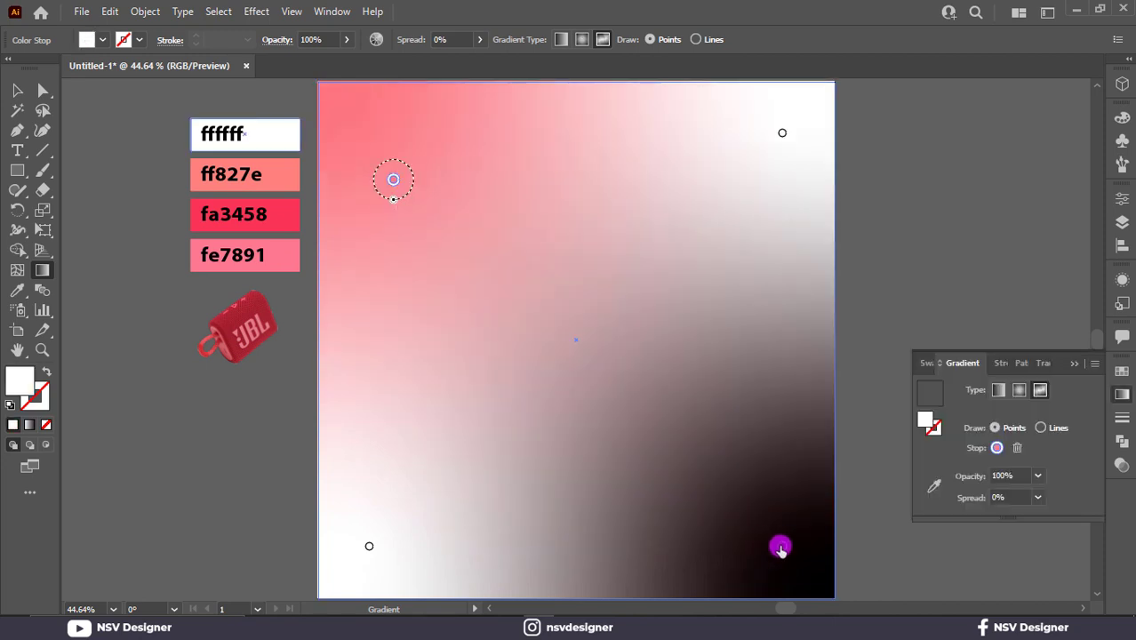
- Recolour the background's black lower-right freeform gradient stop with ff827e sampled from the palette
click(770, 526)
click(933, 485)
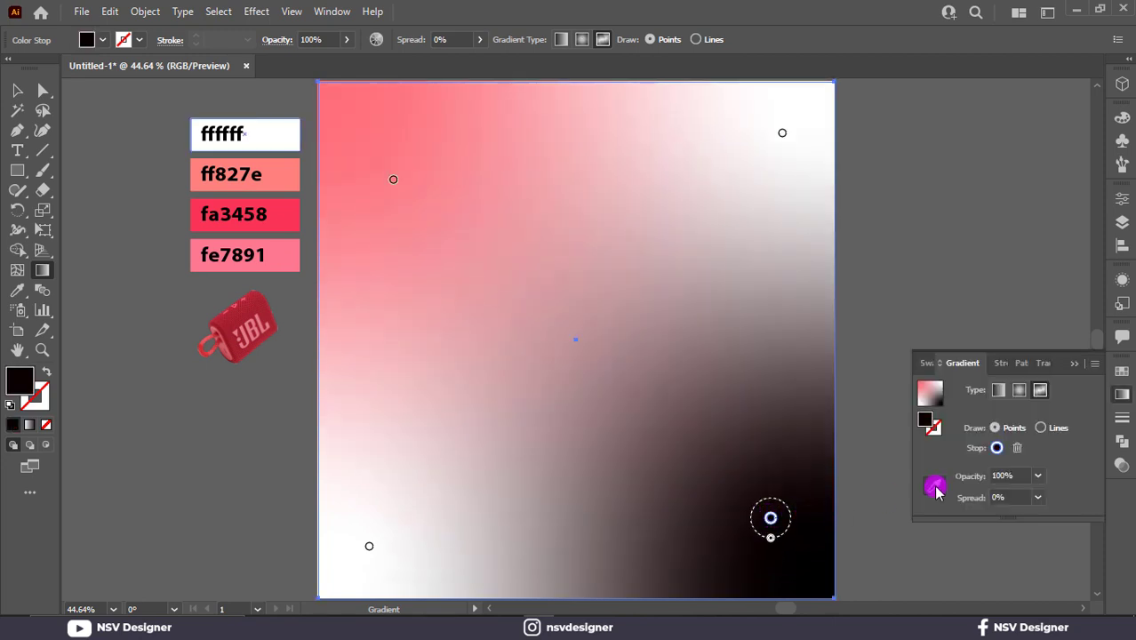
click(296, 182)
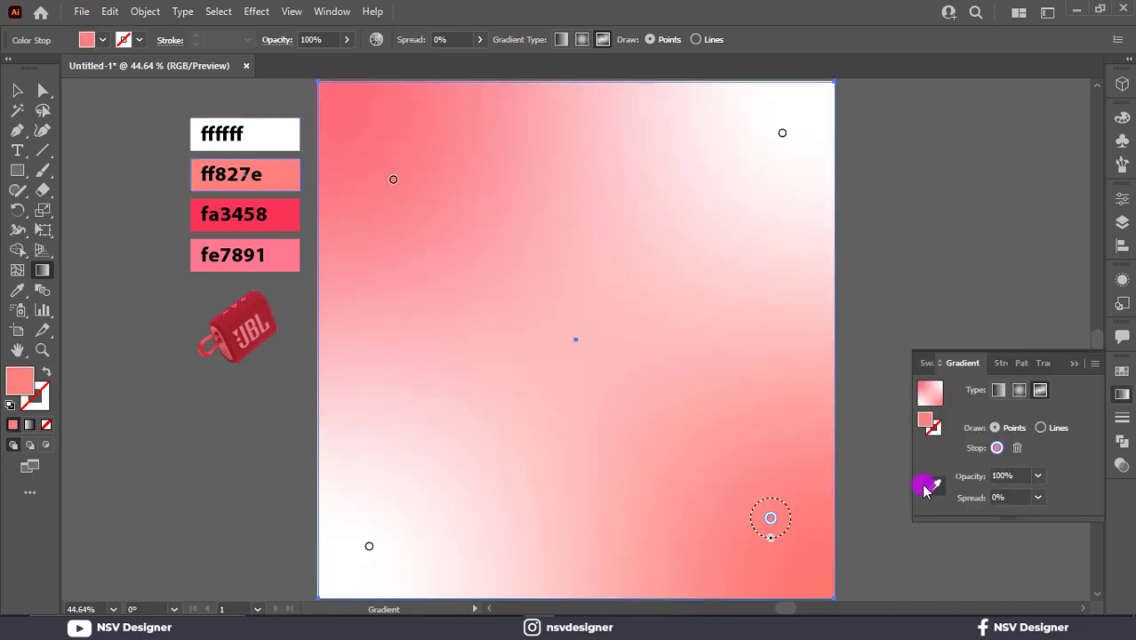
- Add two freeform gradient stops coloured fa3458, one on each side of the background's centre
drag(435, 360, 499, 341)
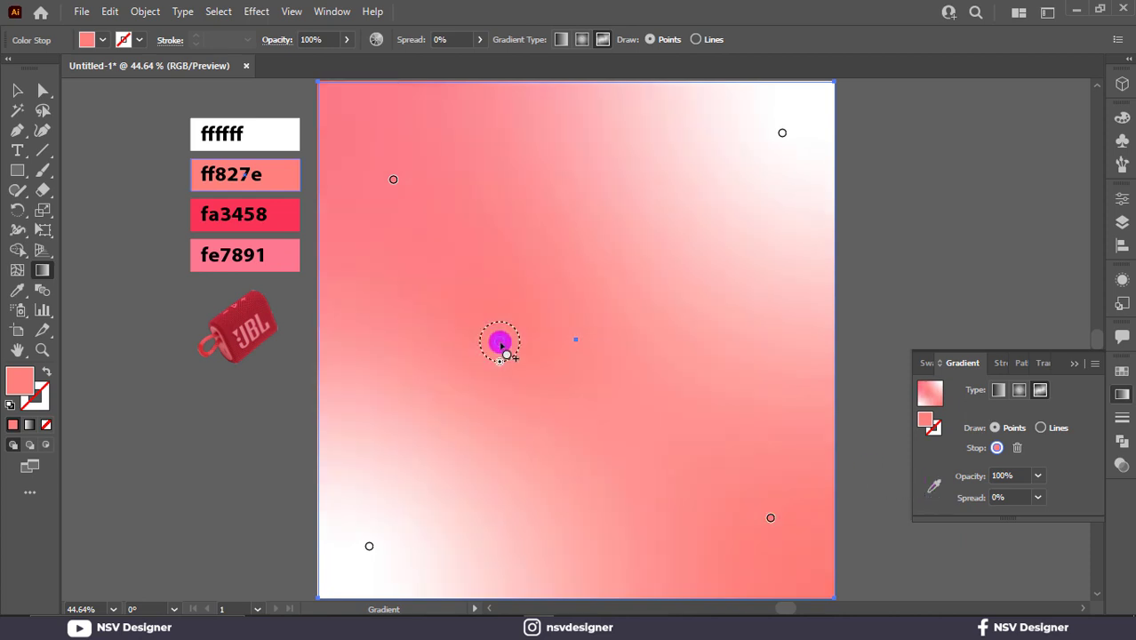
click(933, 485)
click(299, 220)
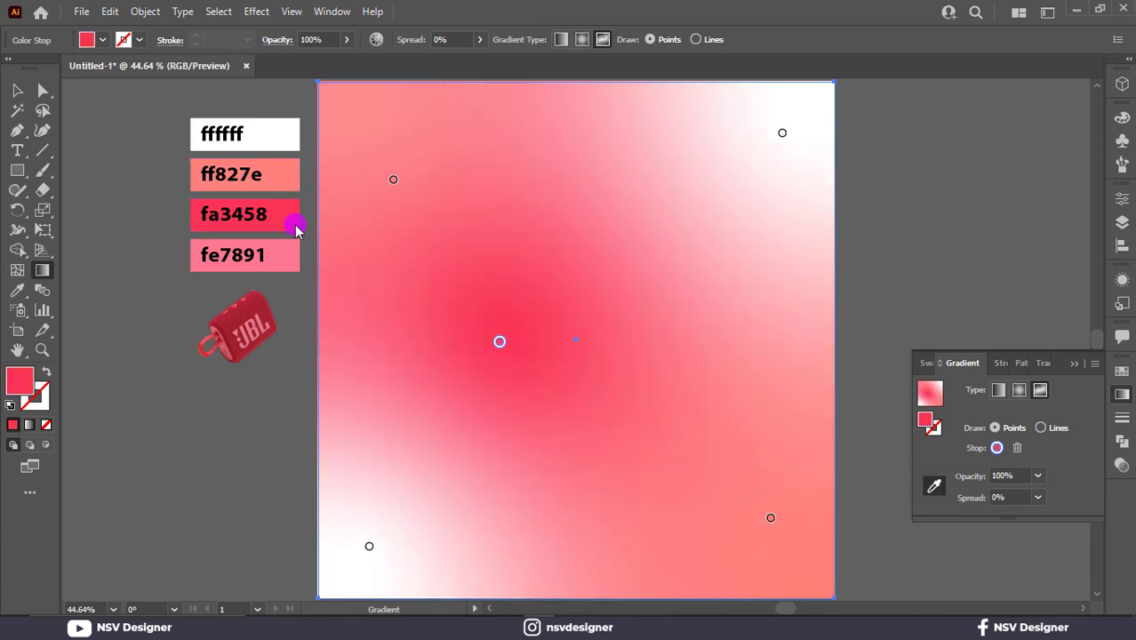
click(684, 311)
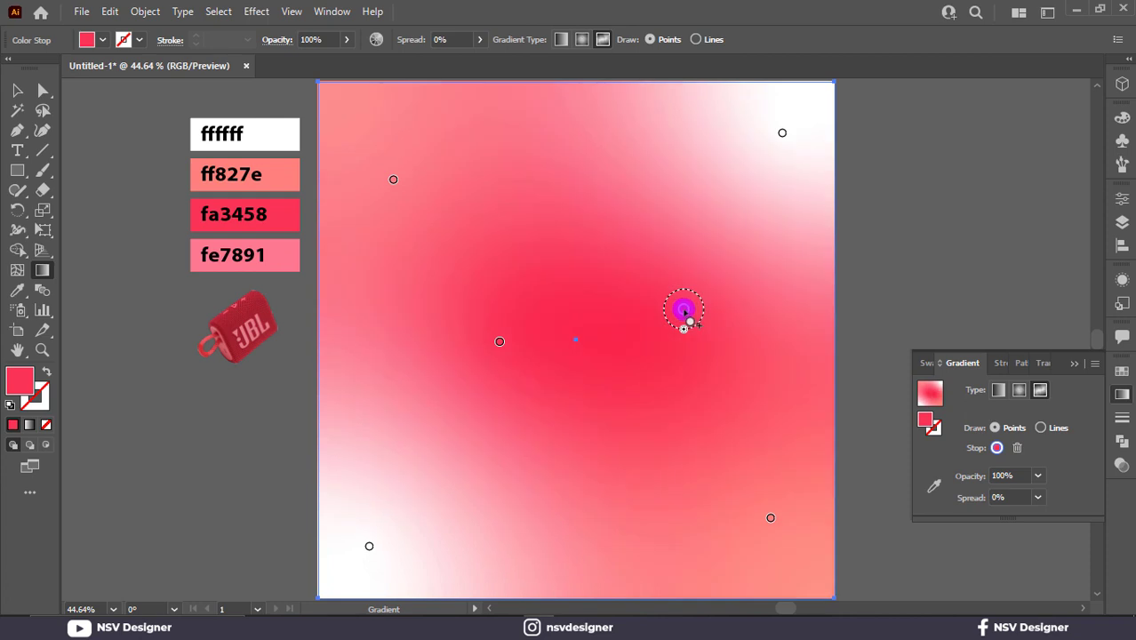
drag(684, 311, 709, 322)
drag(500, 347, 490, 356)
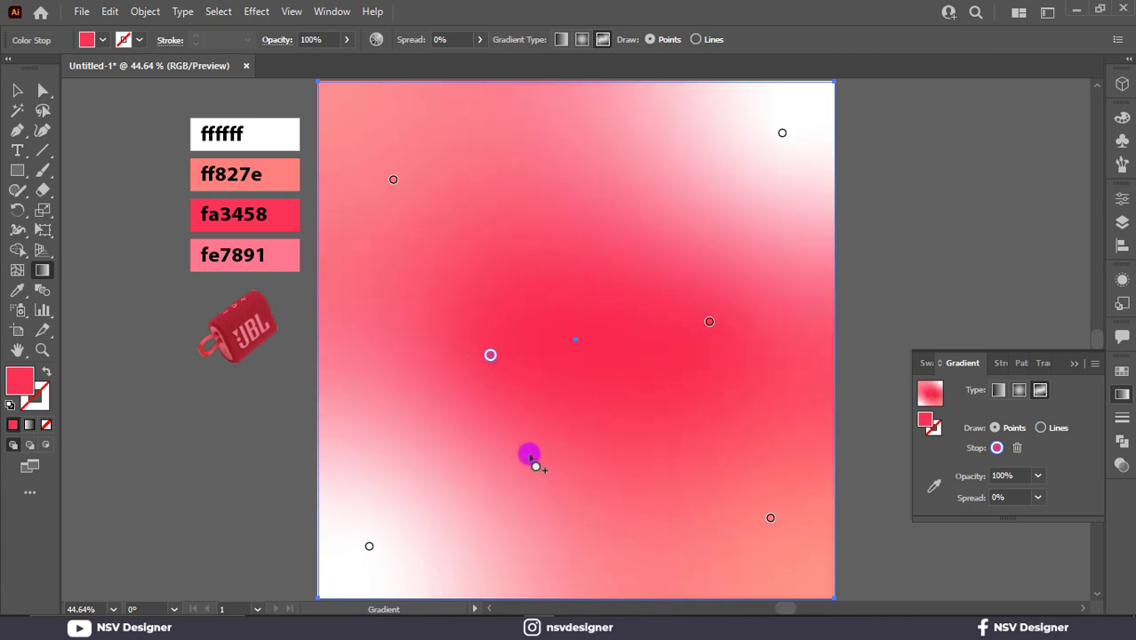
- Add a gradient stop below the background's centre and colour it fe7891 from the palette
drag(532, 459, 539, 478)
click(933, 485)
click(294, 262)
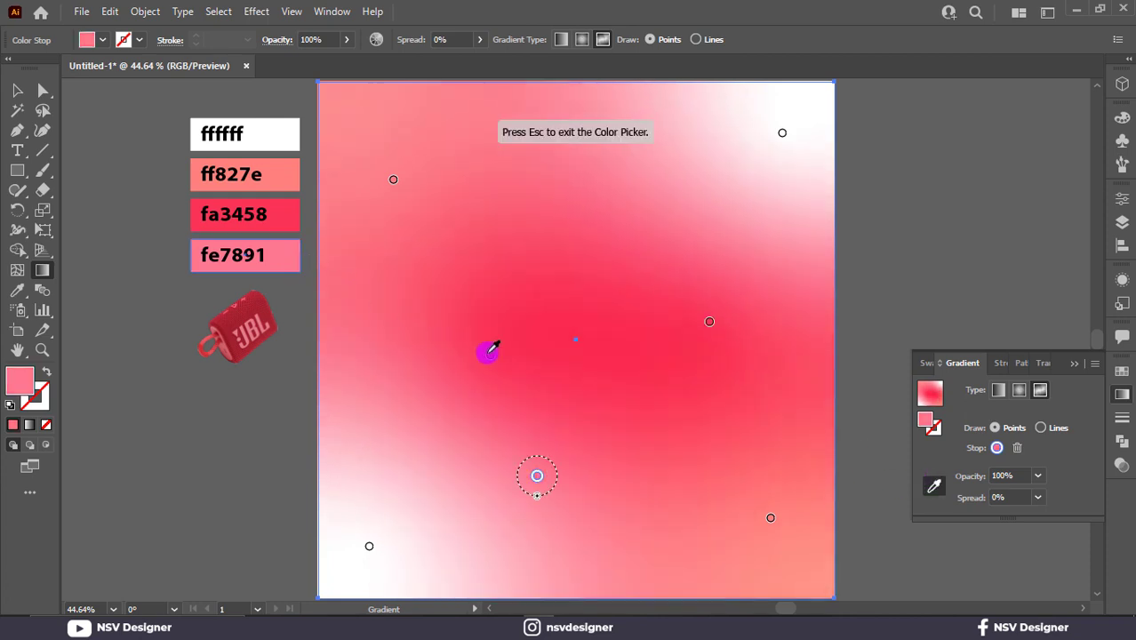
- Move the two fa3458 stops to the upper left and lower right of centre, resampling fa3458 for the lower one
drag(489, 353, 477, 271)
drag(708, 322, 697, 454)
click(290, 216)
click(477, 271)
- Recolour the lower-right stop fe7891 and shift it into the corner, moving the other fe7891 stop lower left and the coral stop toward the top
drag(771, 517, 752, 578)
click(292, 258)
drag(537, 476, 419, 399)
mouse_move(393, 178)
mouse_down()
mouse_move(458, 137)
mouse_move(512, 163)
mouse_move(502, 130)
mouse_move(538, 134)
mouse_move(526, 160)
mouse_up()
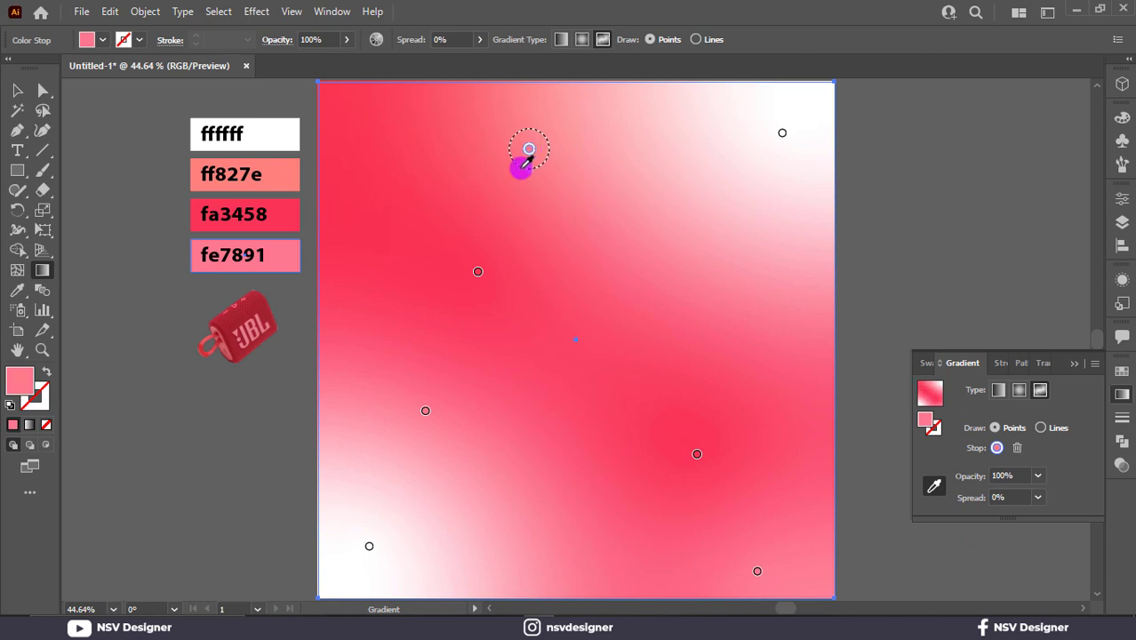
drag(425, 411, 406, 455)
drag(758, 571, 806, 577)
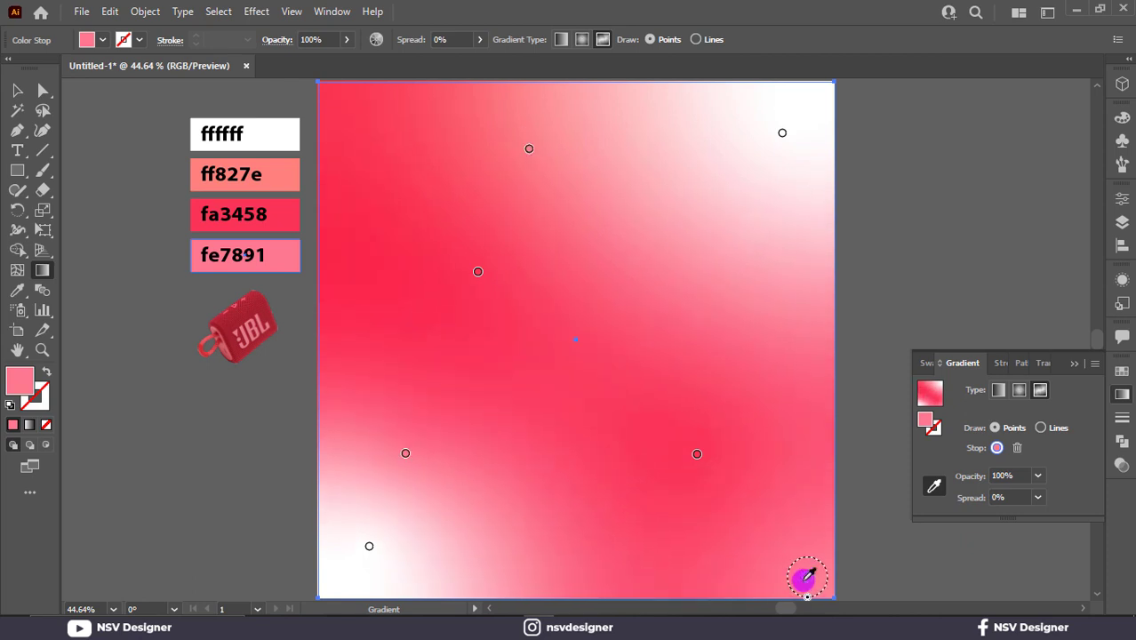
- Add a gradient stop near the middle of the background and colour it fa3458 from the palette
click(584, 369)
click(932, 485)
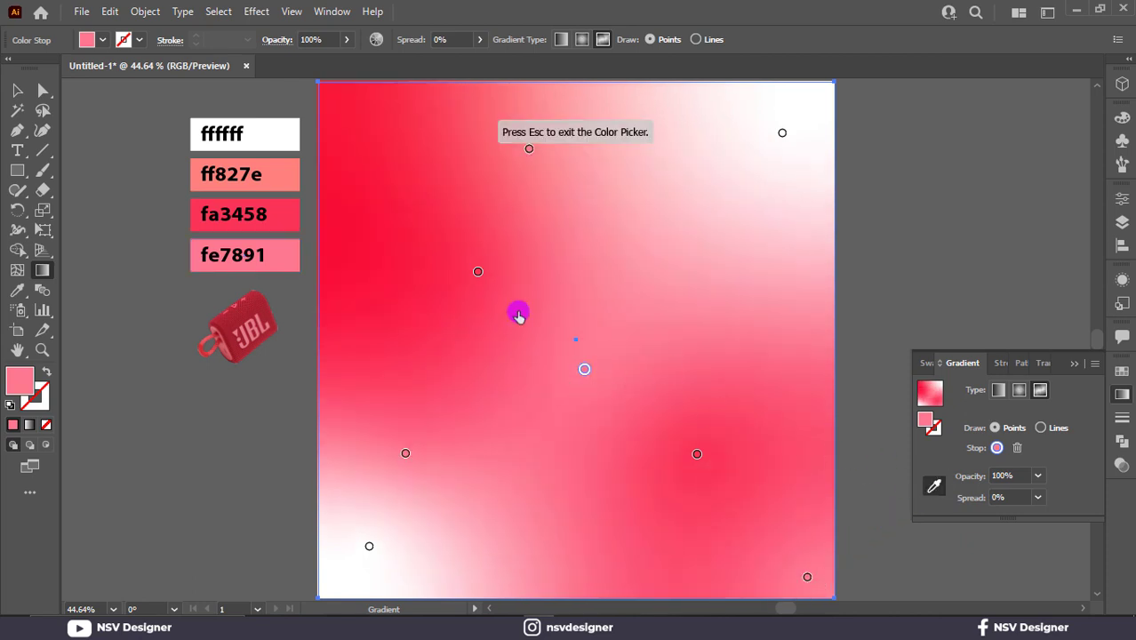
click(301, 215)
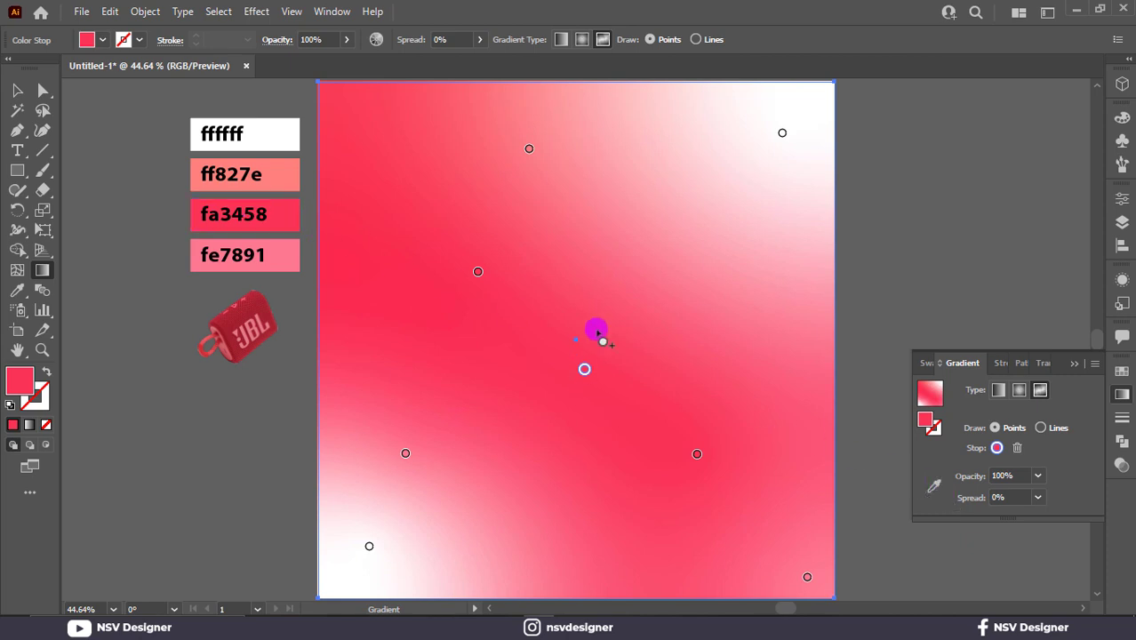
- Redistribute the gradient stops so a red band runs diagonally, with pink along the lower edge and white tucked into the lower-left corner
drag(478, 271, 433, 248)
drag(584, 368, 588, 338)
drag(696, 454, 720, 491)
drag(806, 577, 646, 583)
drag(369, 546, 354, 587)
drag(405, 453, 449, 496)
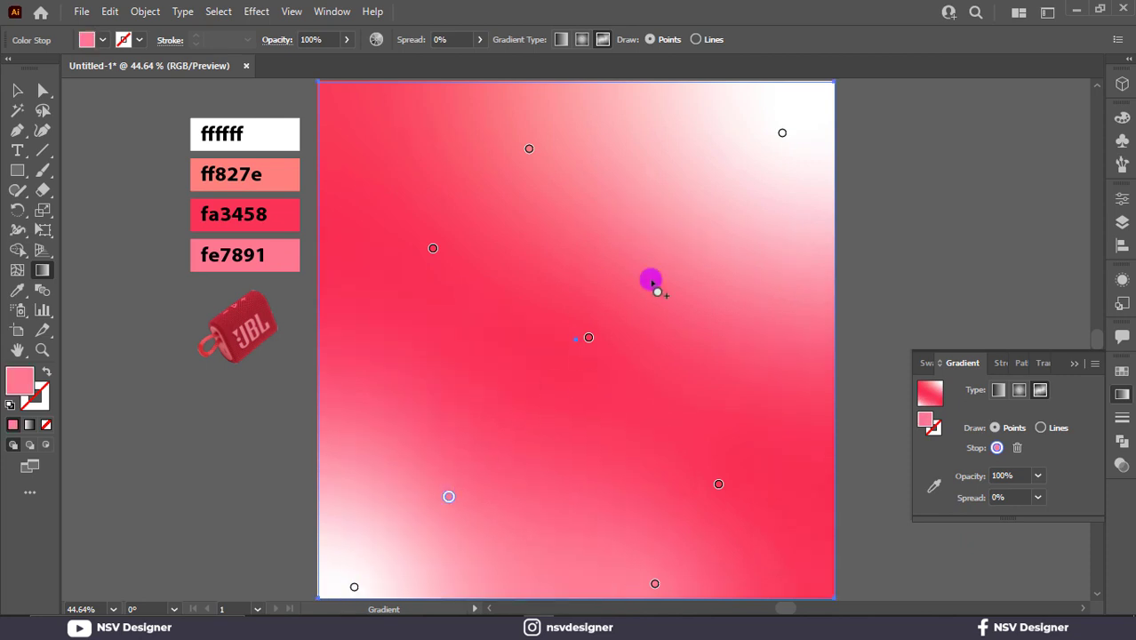
- Add a fe7891 gradient stop near the white upper-right corner and nudge the lower-left pink stop outward
click(682, 245)
click(933, 485)
click(290, 263)
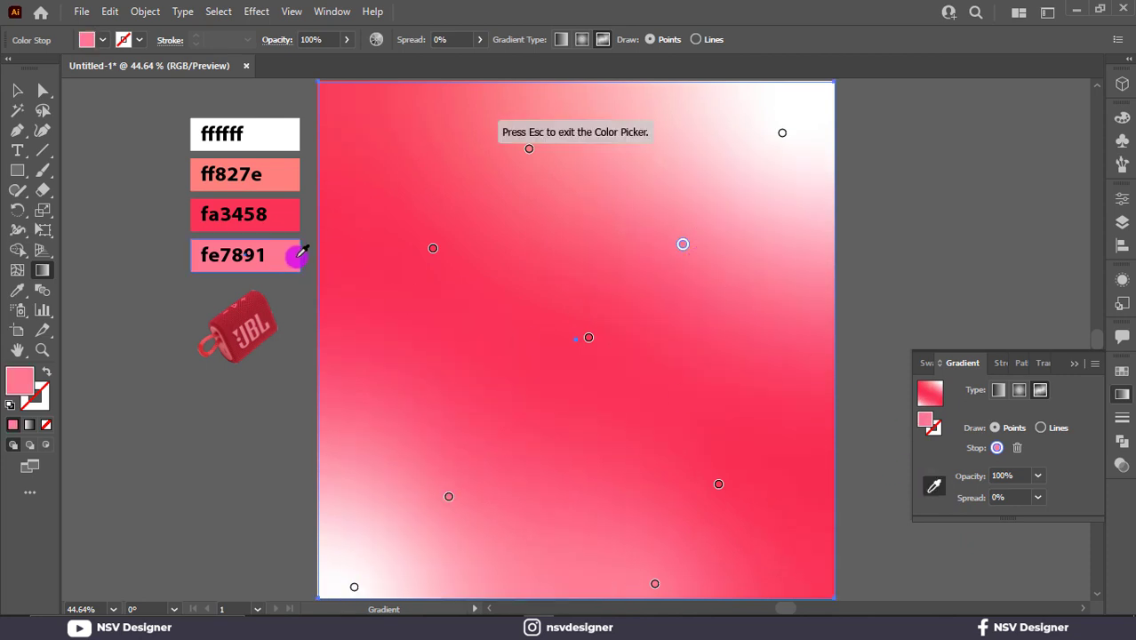
key(Escape)
drag(682, 244, 714, 201)
drag(449, 496, 432, 501)
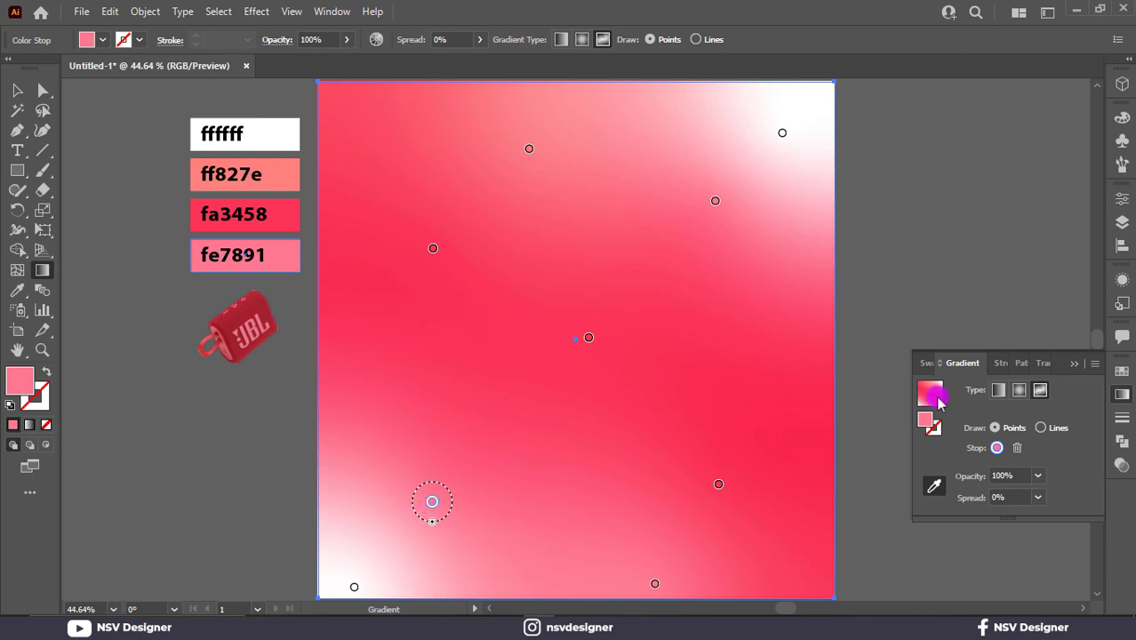
- Bring the JBL speaker image to the front of the stacking order
click(18, 92)
click(258, 347)
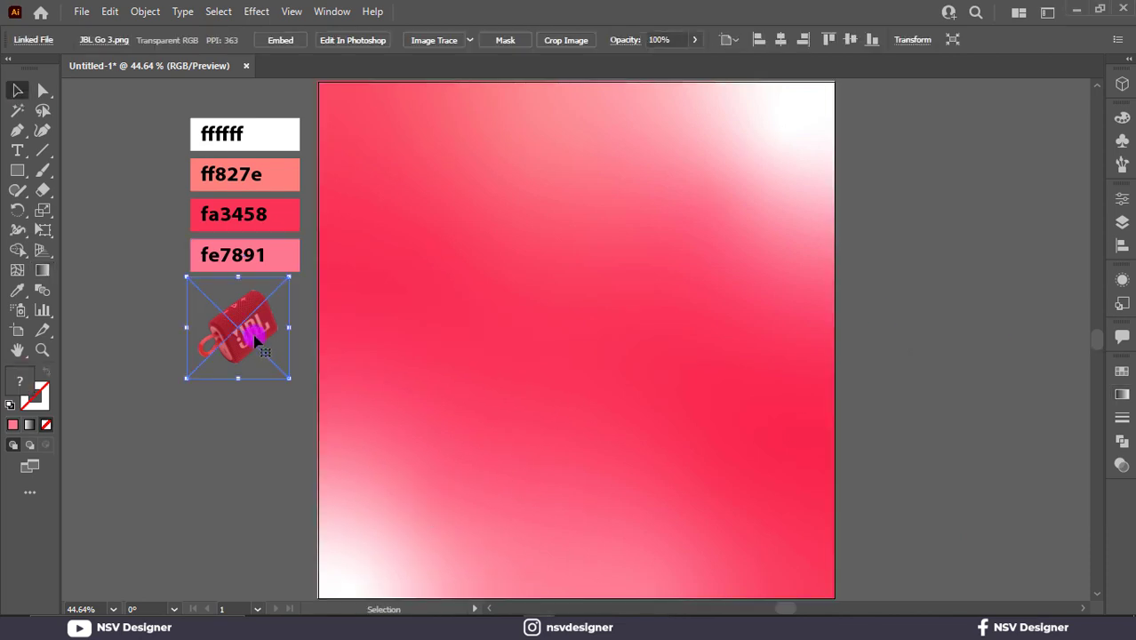
right_click(256, 337)
mouse_move(343, 478)
click(497, 474)
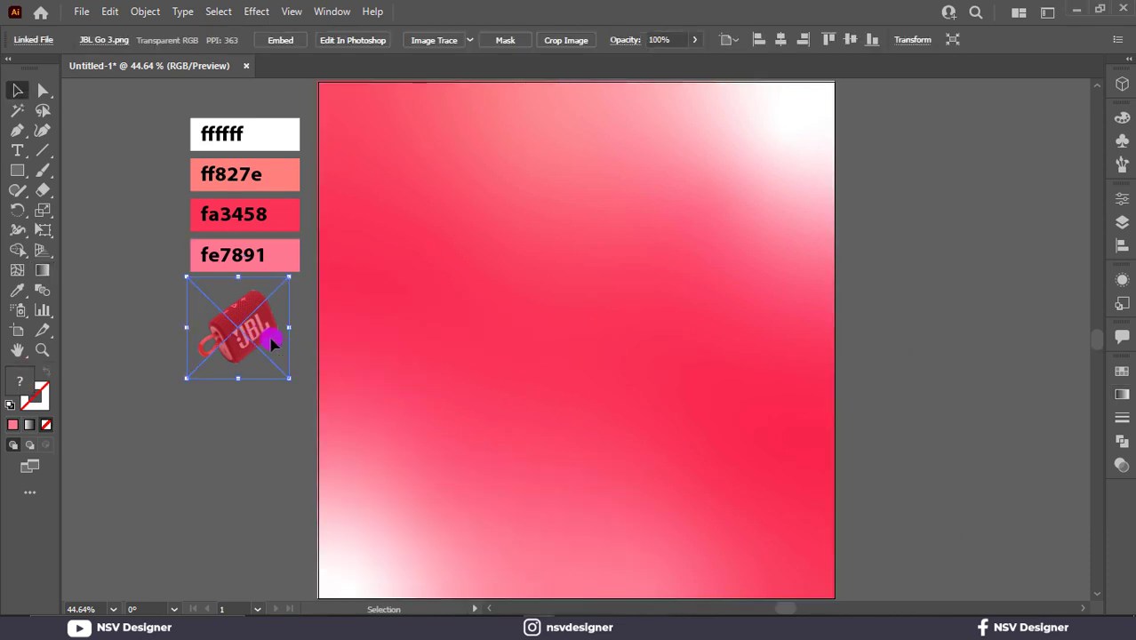
- Move the speaker image onto the gradient background, enlarge it and position it near the centre
drag(271, 343, 839, 544)
drag(654, 371, 629, 382)
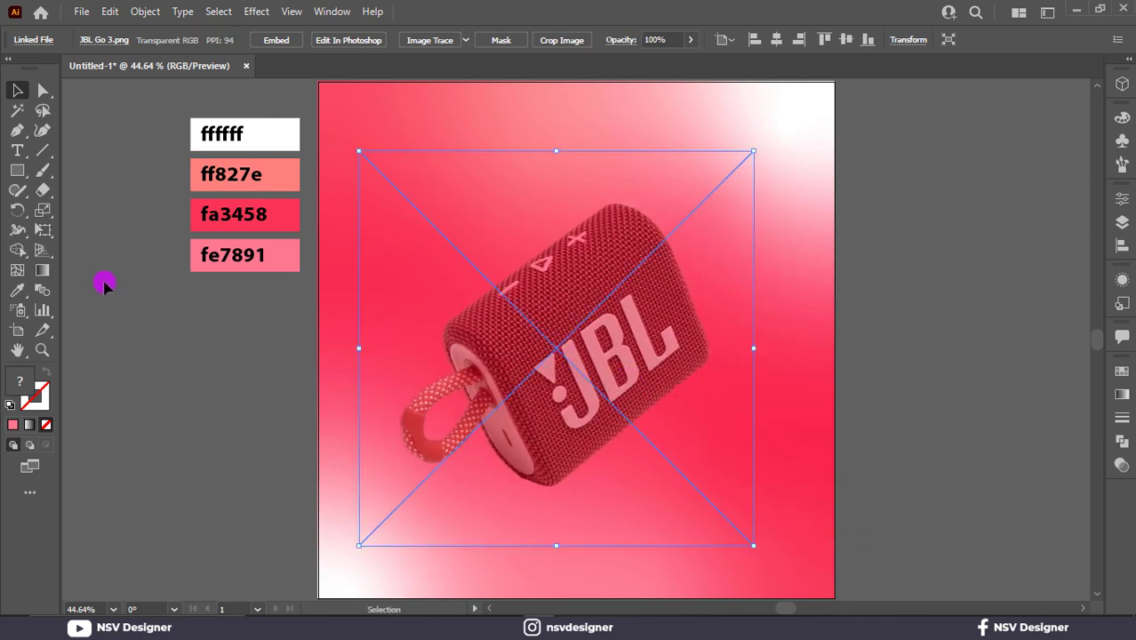
click(104, 284)
- Draw a circle beside the artboard and fill it with a radial gradient from black at the centre to white
click(17, 170)
click(76, 208)
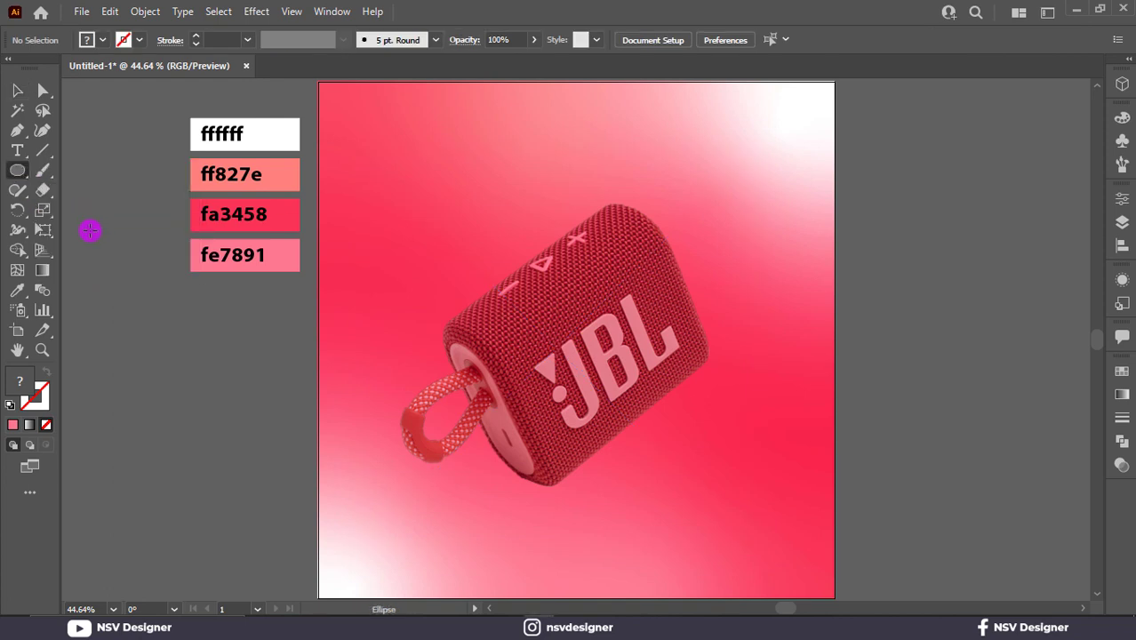
drag(170, 367, 229, 426)
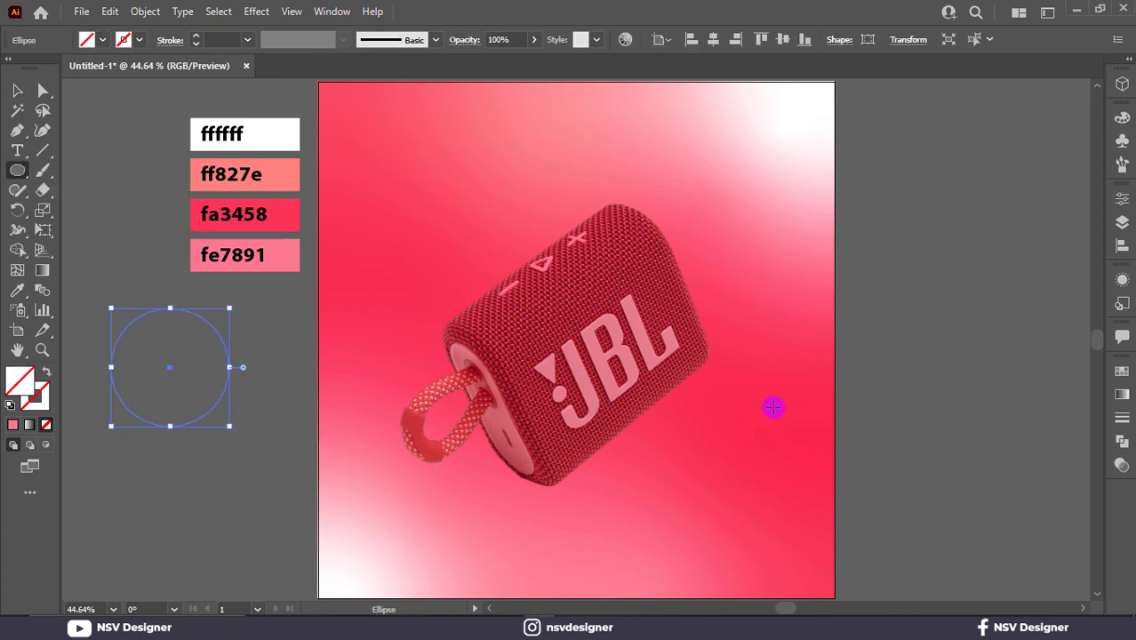
click(1121, 393)
click(997, 391)
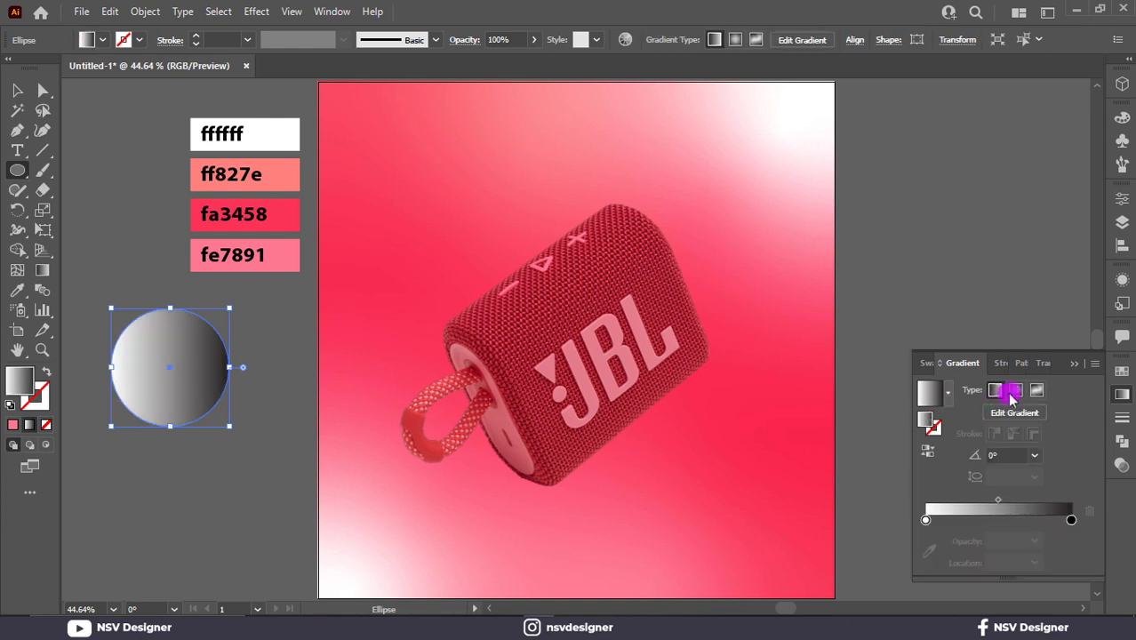
click(1016, 391)
click(928, 451)
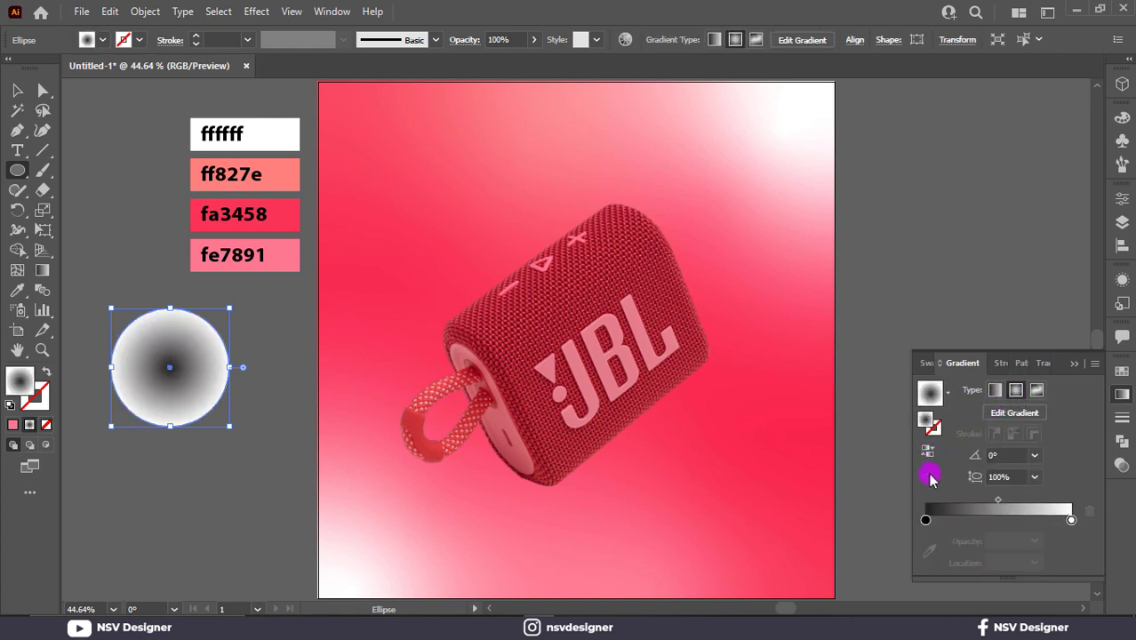
click(926, 521)
double_click(926, 521)
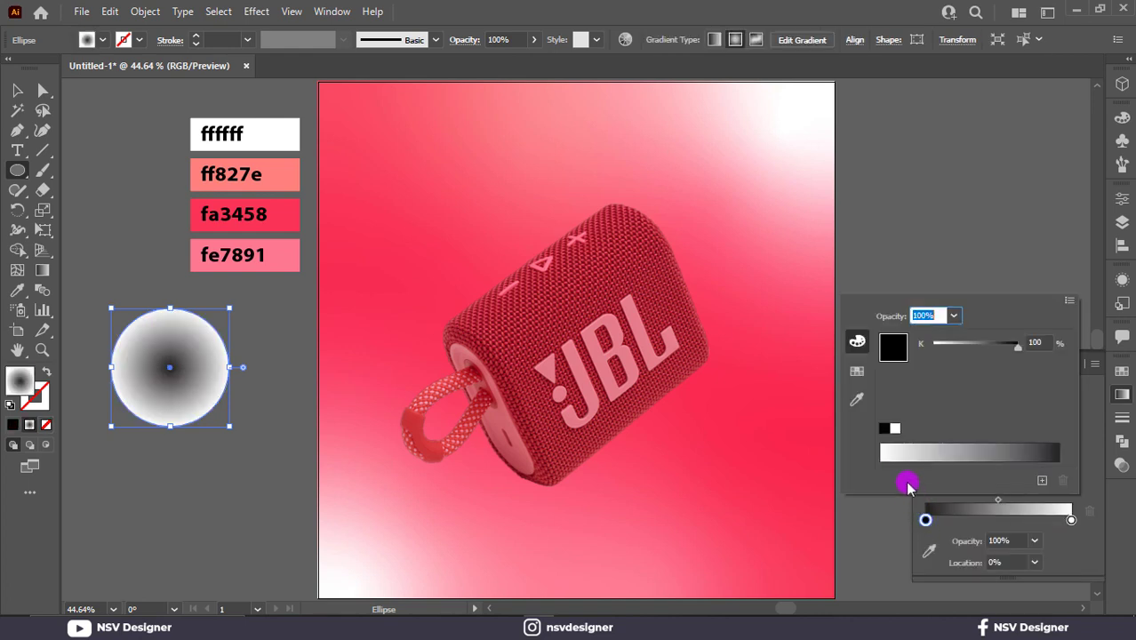
click(967, 254)
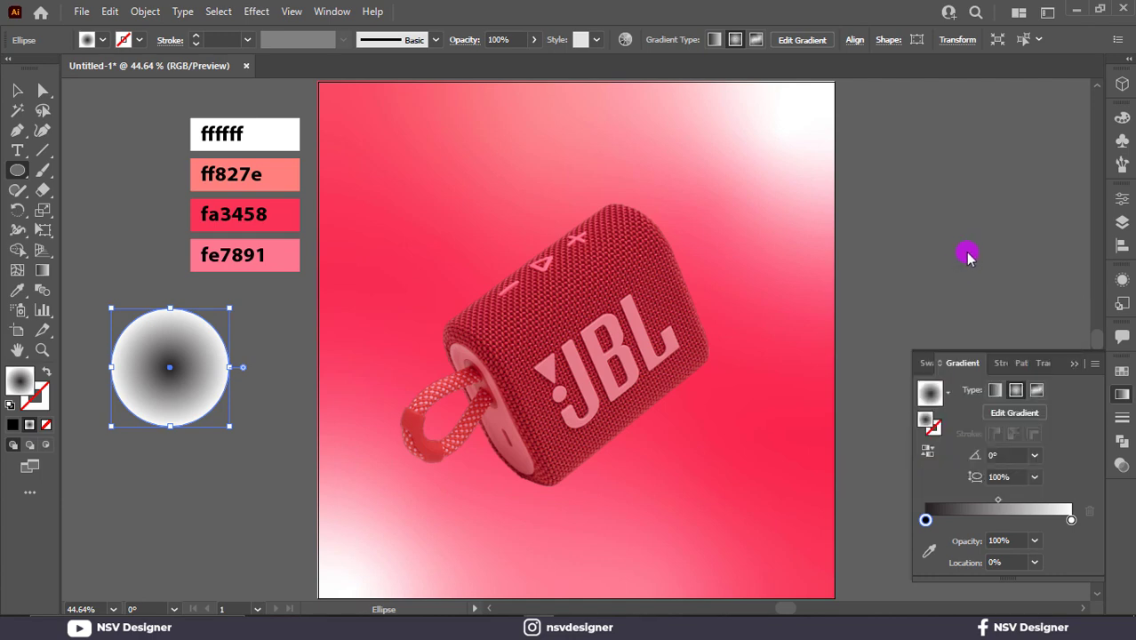
- Set the gradient circle's blending mode to Multiply
click(1040, 366)
click(947, 389)
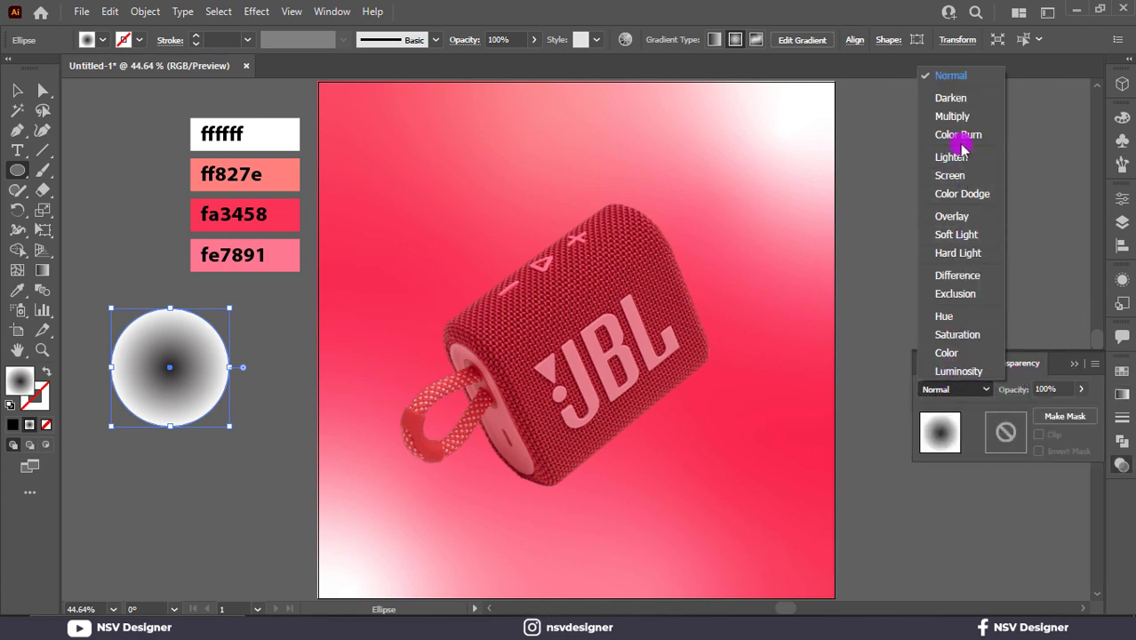
click(953, 117)
- Move the circle beneath the speaker and flatten and widen it into a thin elliptical ground shadow
click(18, 91)
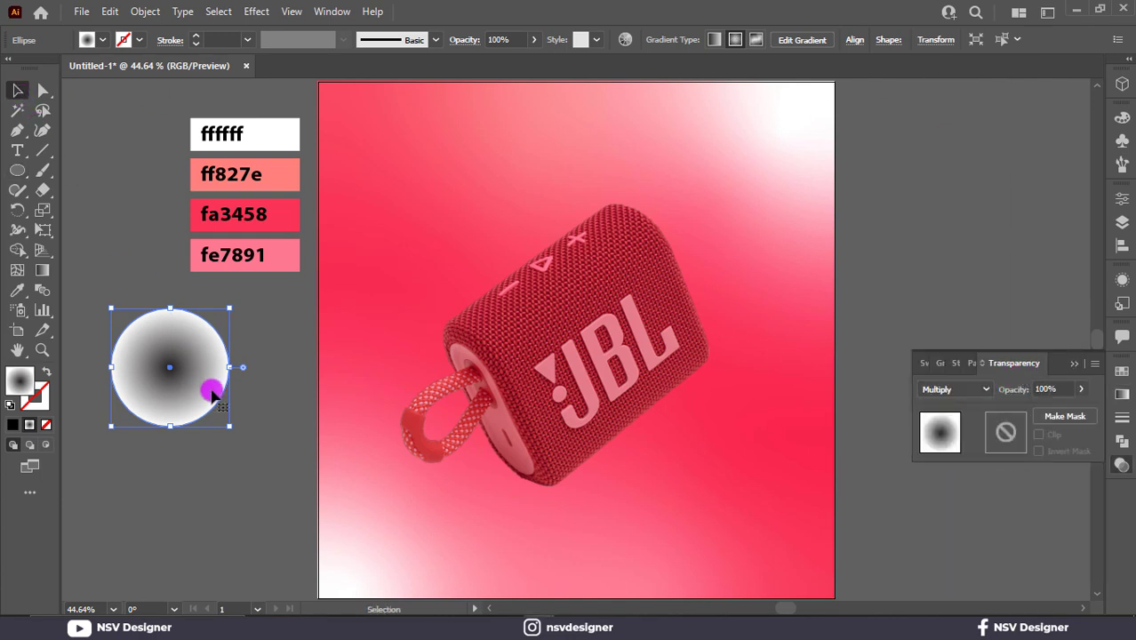
drag(214, 394, 566, 471)
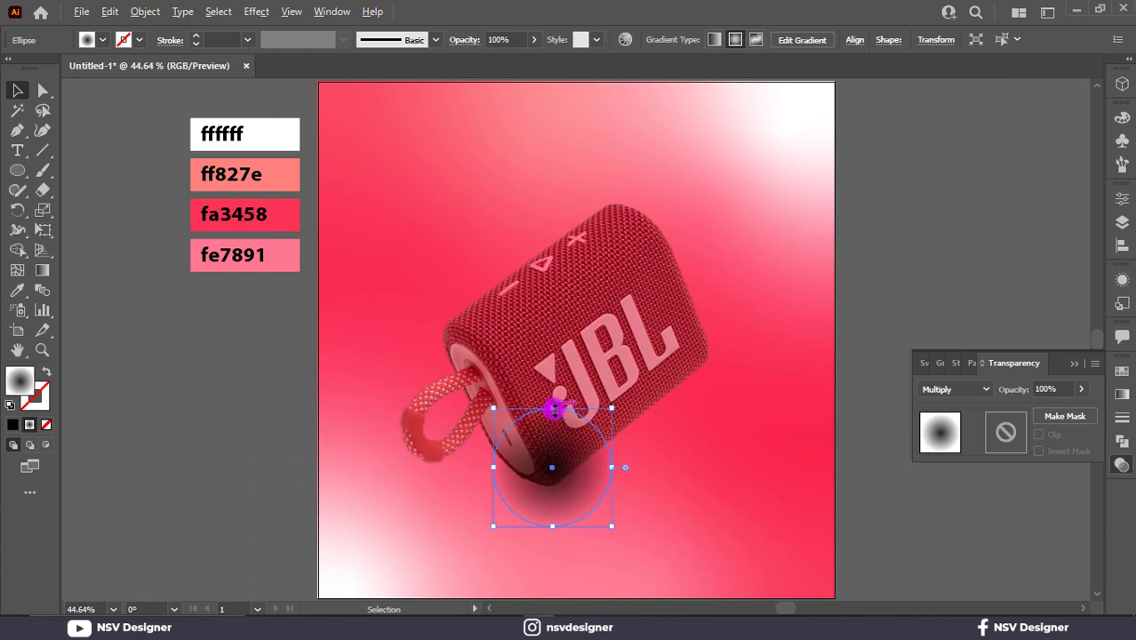
drag(553, 410, 699, 482)
drag(627, 483, 588, 496)
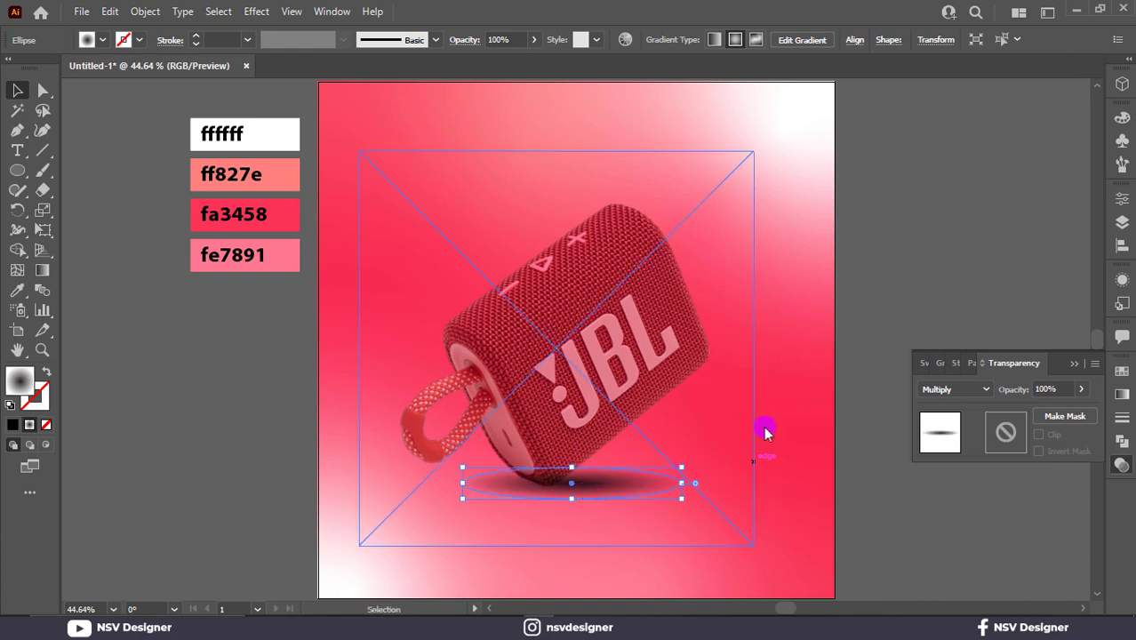
- Shift the shadow gradient's midpoint to about 33.8% and apply a Gaussian Blur with a radius of about 7.48 pixels
click(942, 364)
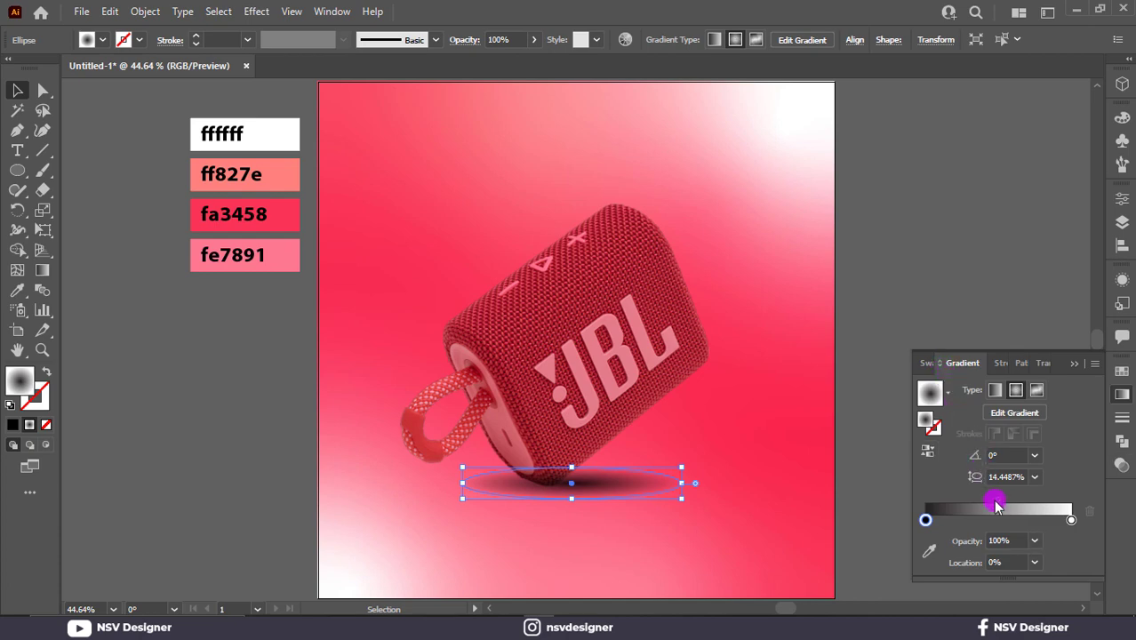
drag(995, 505, 970, 504)
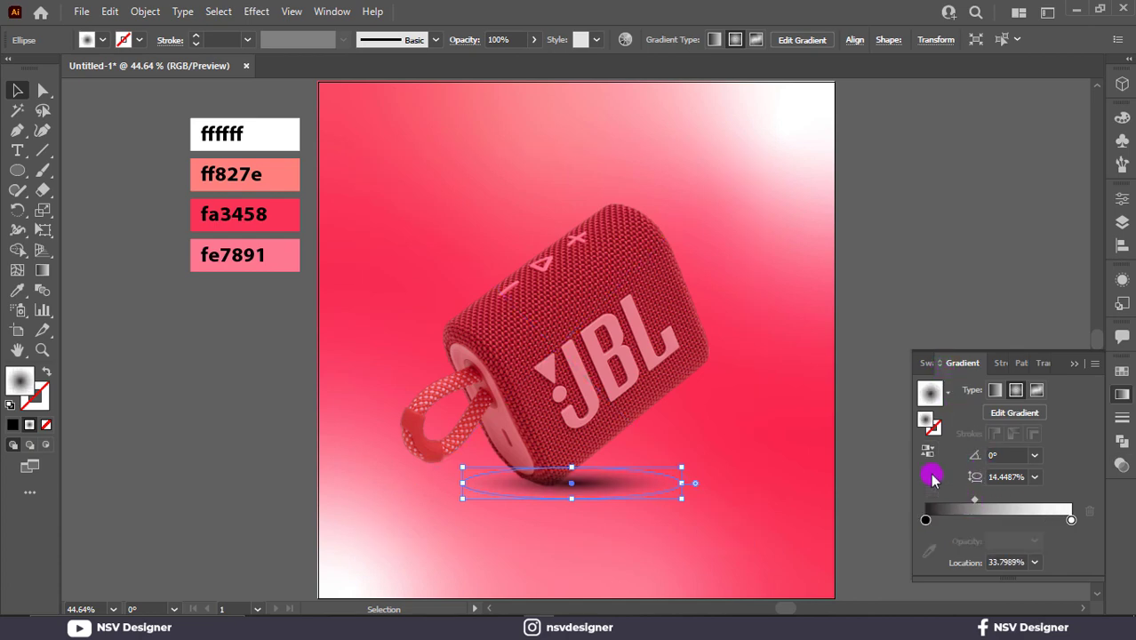
click(265, 13)
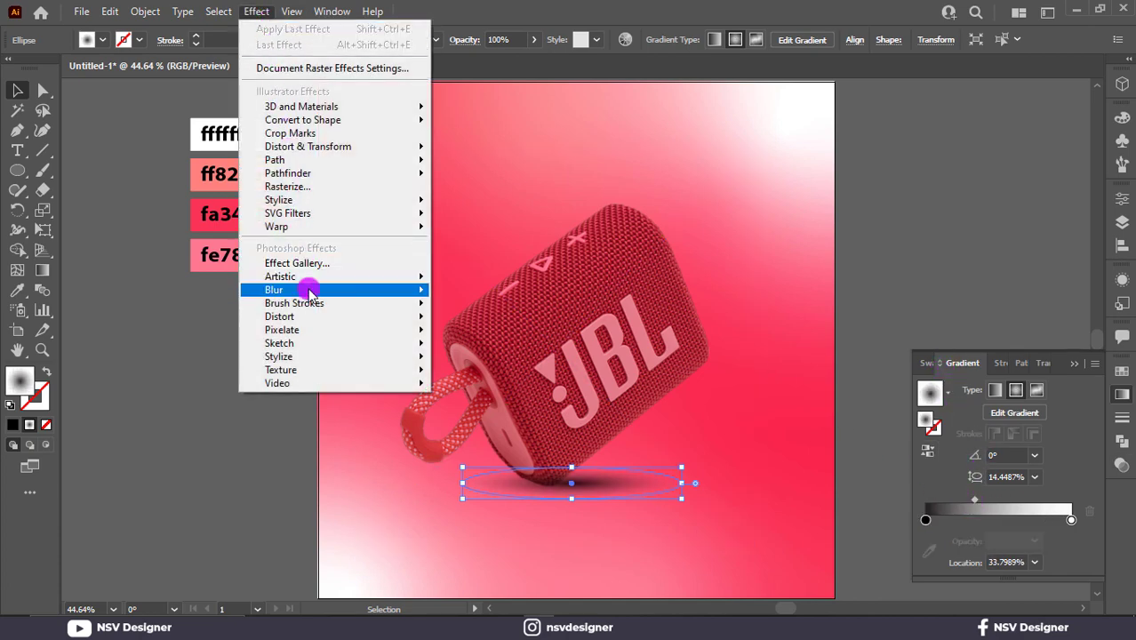
mouse_move(311, 290)
click(462, 295)
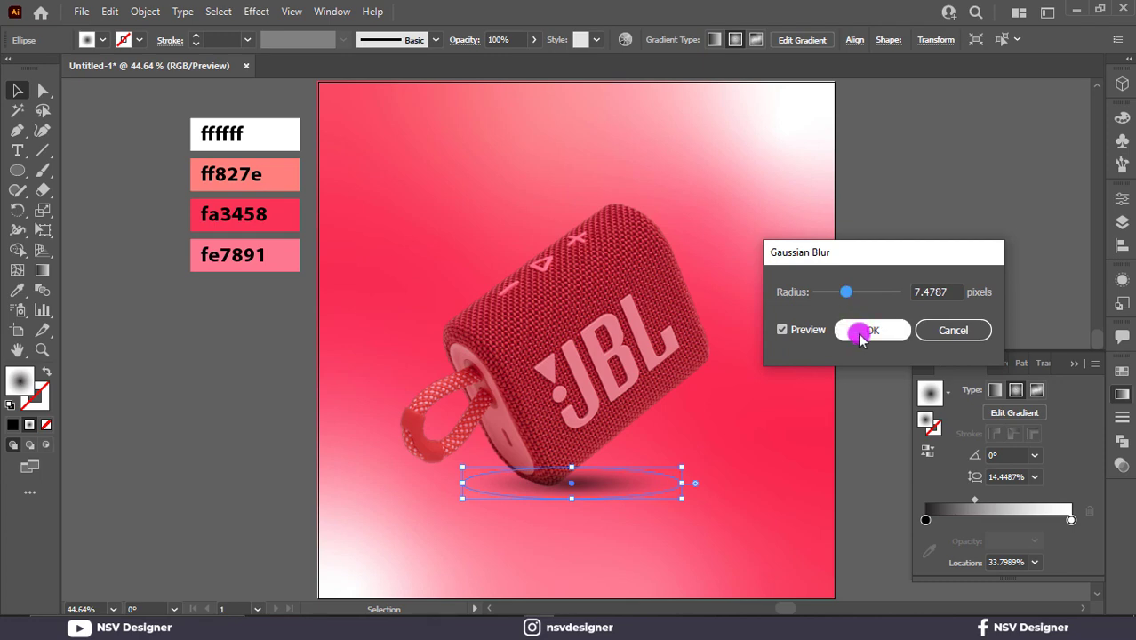
click(869, 329)
click(838, 292)
- Bring the speaker image in front of the shadow and lock it
right_click(530, 384)
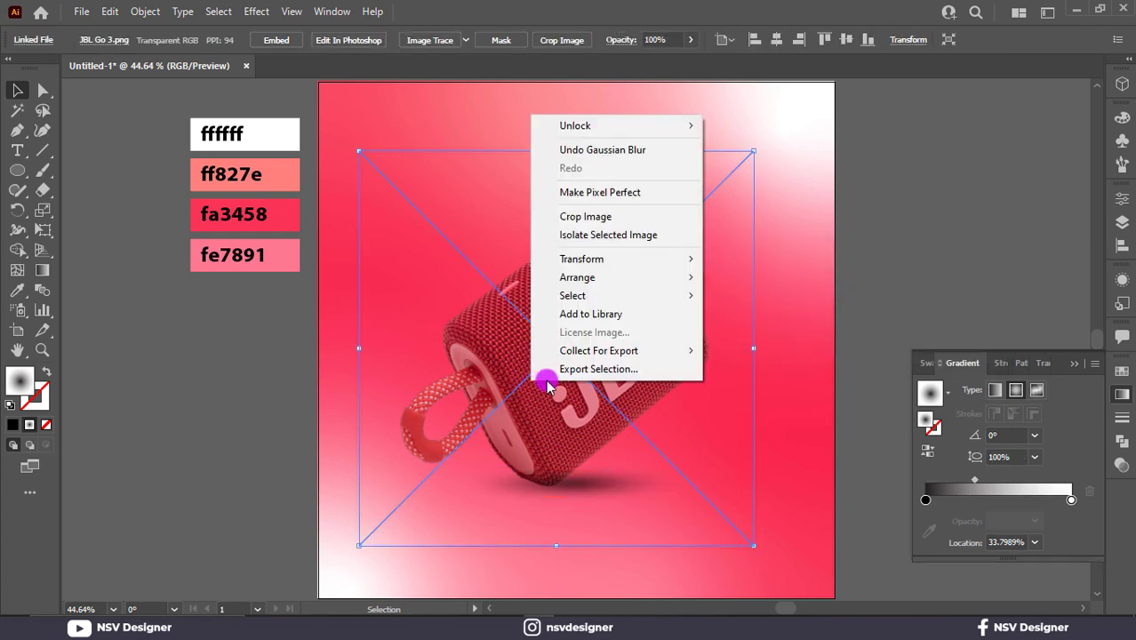
click(752, 281)
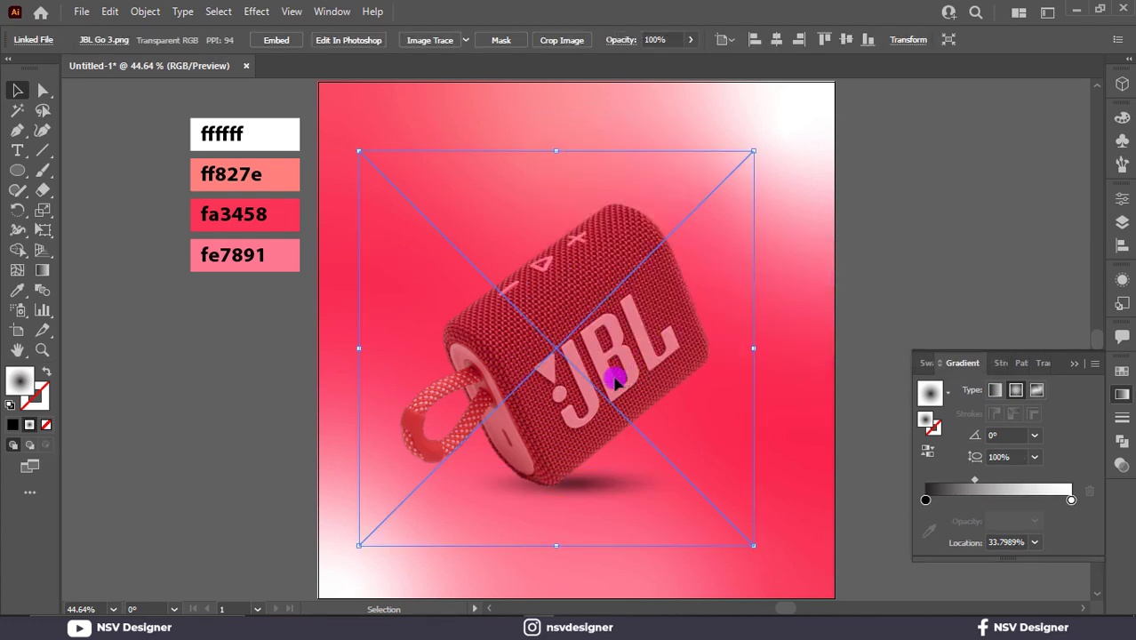
key(ctrl+2)
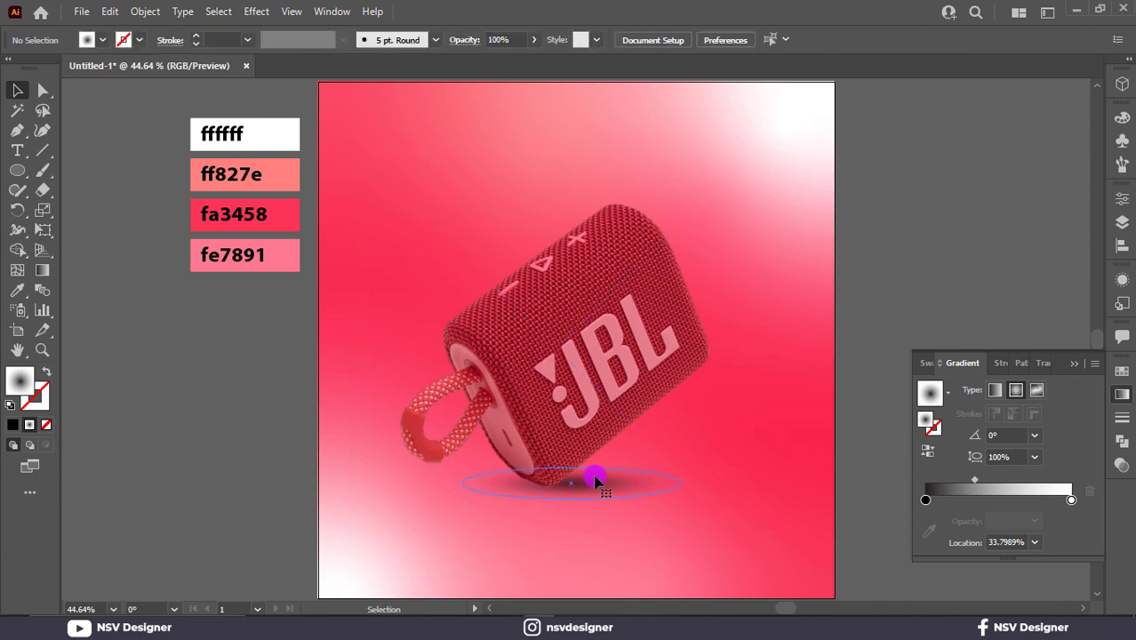
- Narrow the shadow ellipse around the speaker's base and set its opacity to 78%
drag(598, 491, 586, 487)
drag(670, 483, 688, 483)
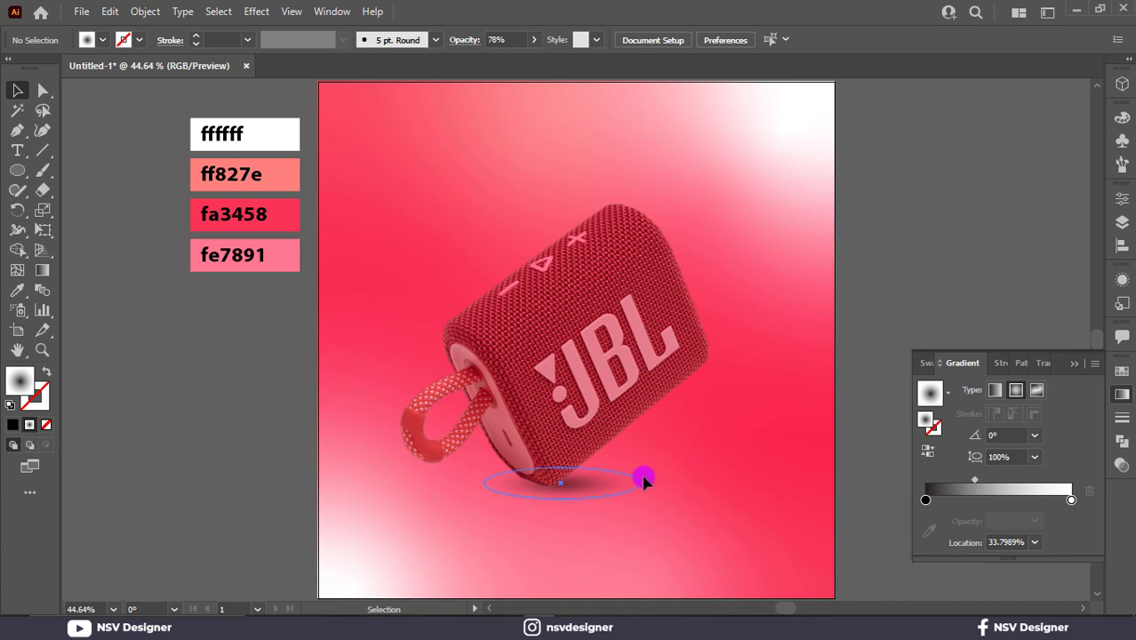
- Close the gradient settings and leave the shadow ellipse beneath the speaker deselected
click(640, 479)
click(701, 465)
click(1043, 353)
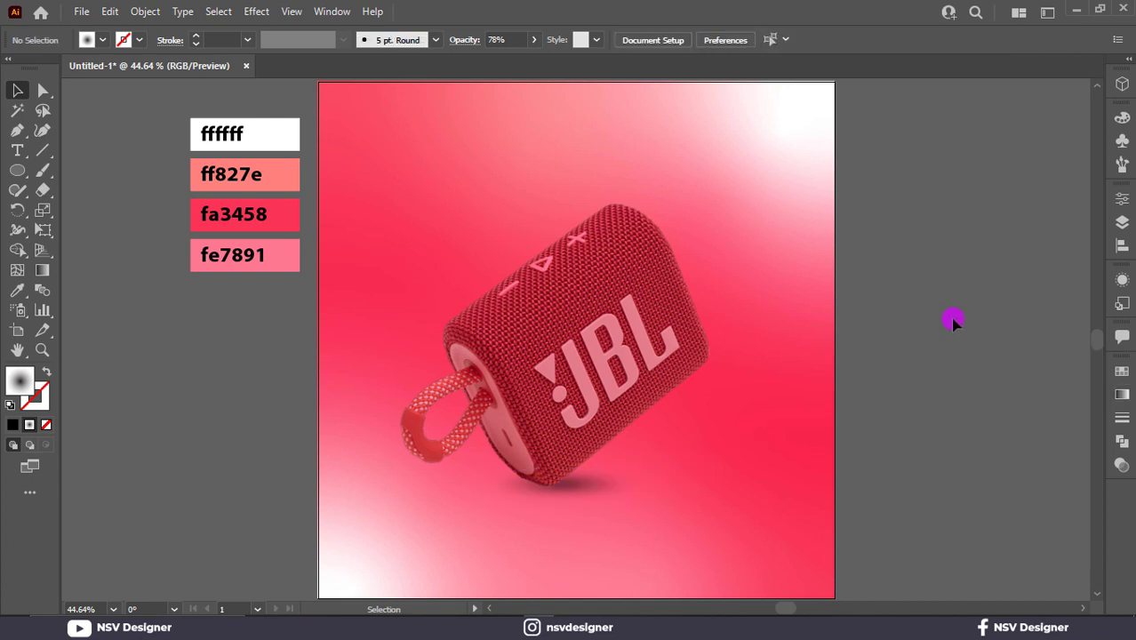
click(526, 495)
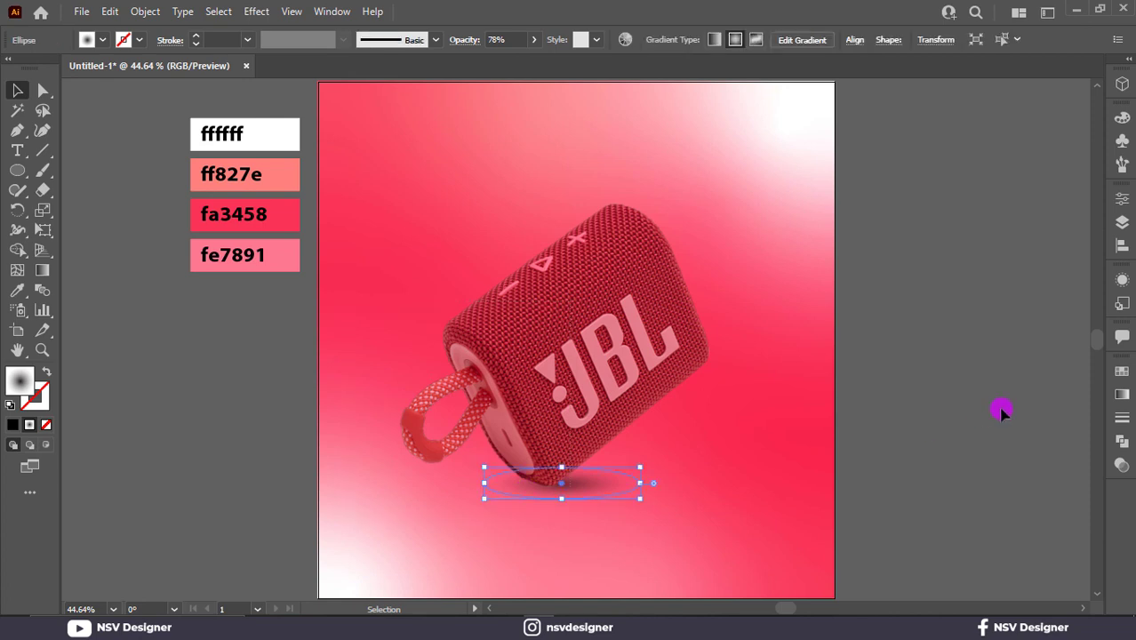
click(1001, 409)
- Add the title text "JBL GO 3", enlarge it to about 83.67 pt and place it above the speaker
click(17, 151)
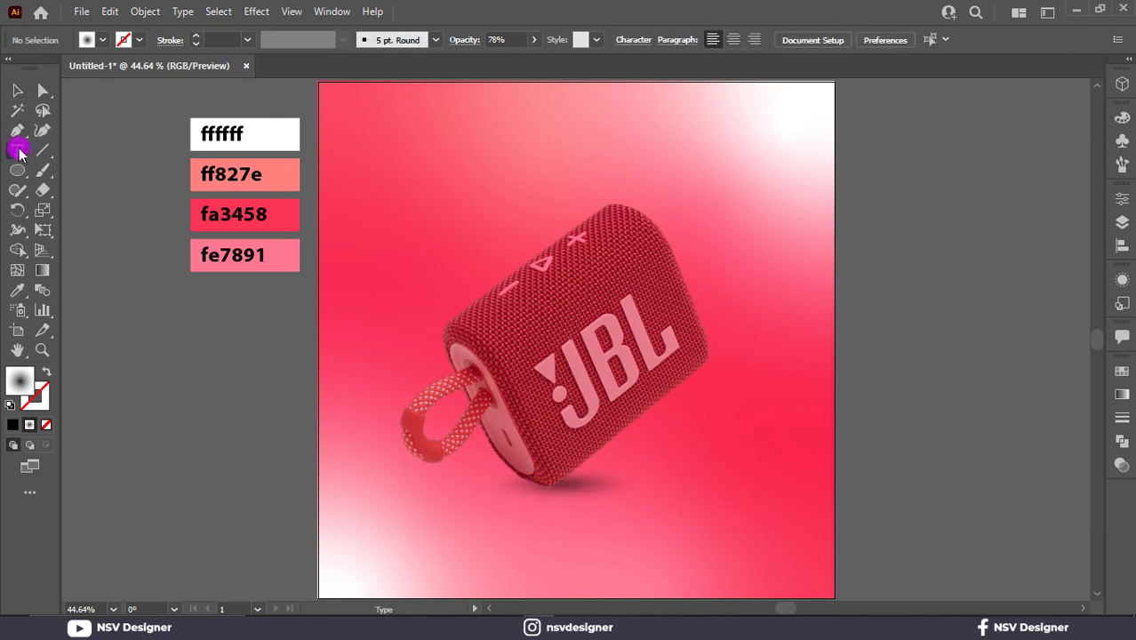
click(697, 174)
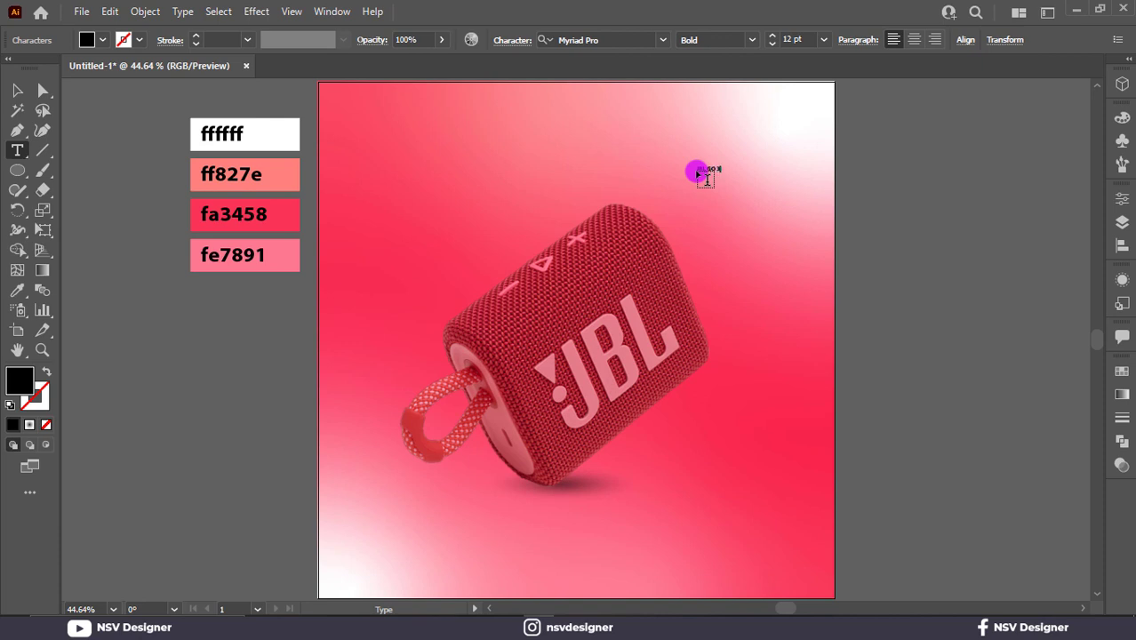
ctrl+click(367, 134)
click(17, 91)
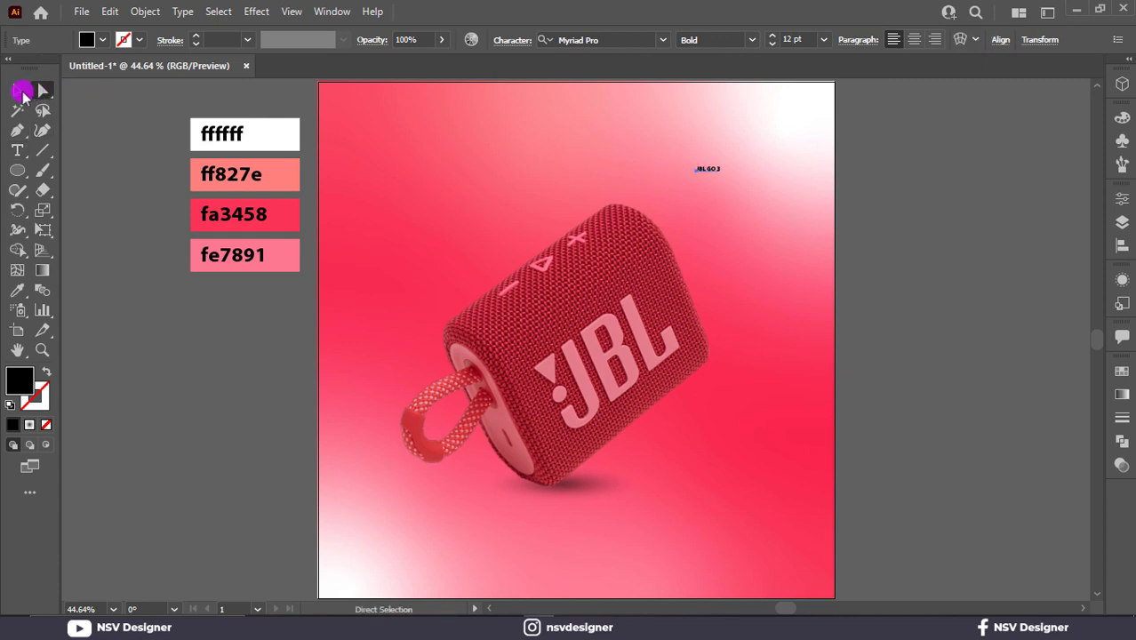
drag(718, 174, 851, 215)
drag(781, 185, 614, 140)
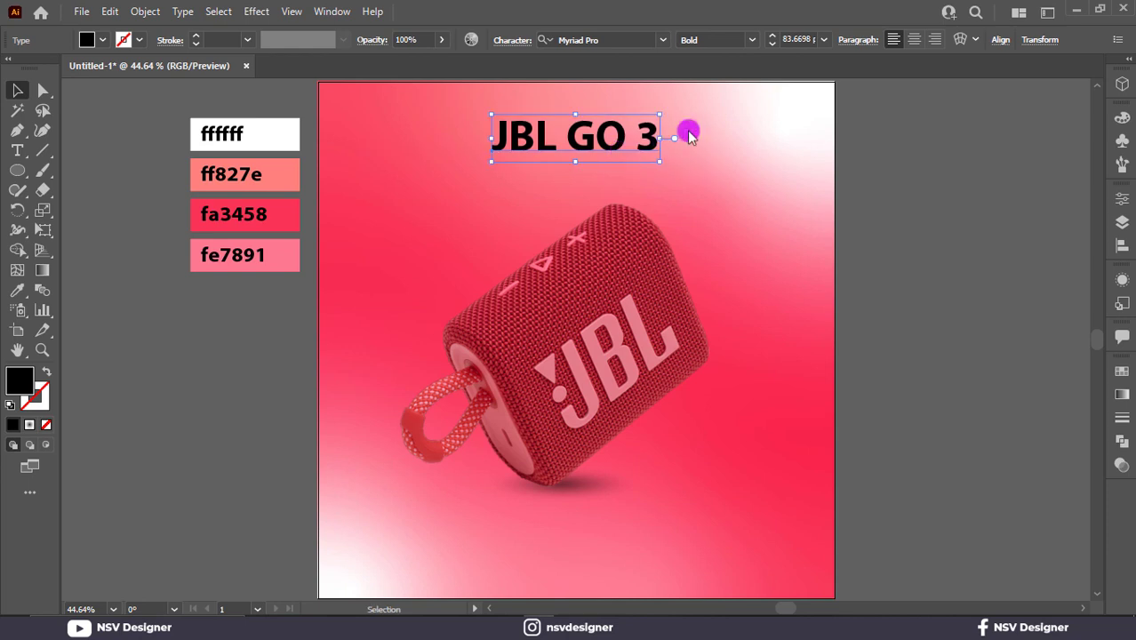
- Center the "JBL GO 3" title horizontally on the artboard and enlarge it to about 117.49 pt
click(999, 40)
click(856, 86)
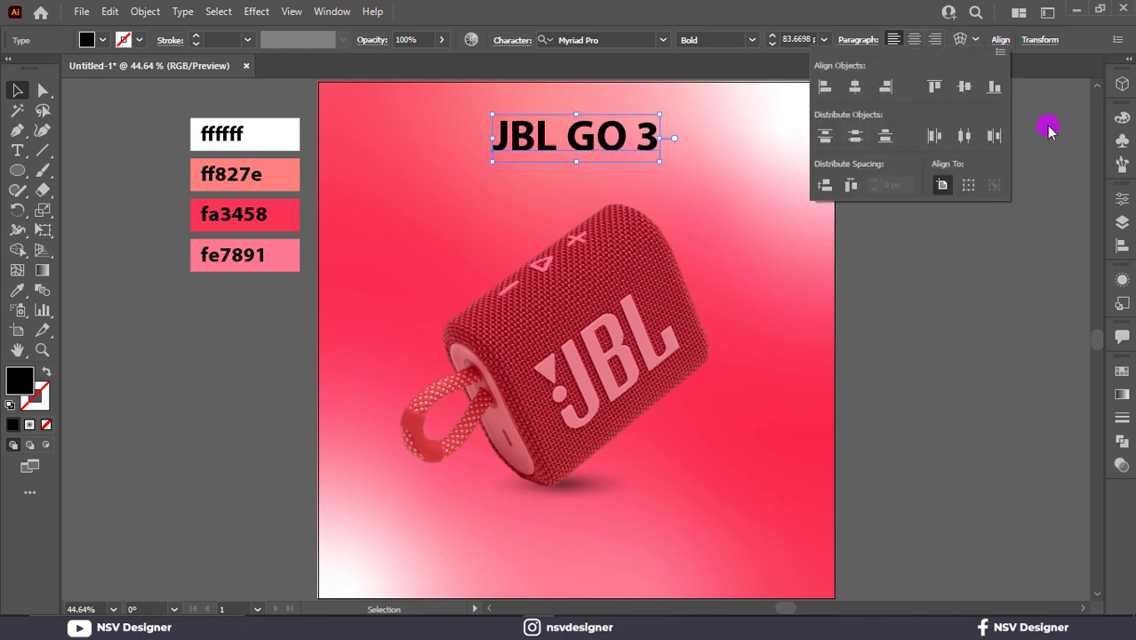
click(1048, 129)
drag(660, 160, 695, 179)
click(815, 182)
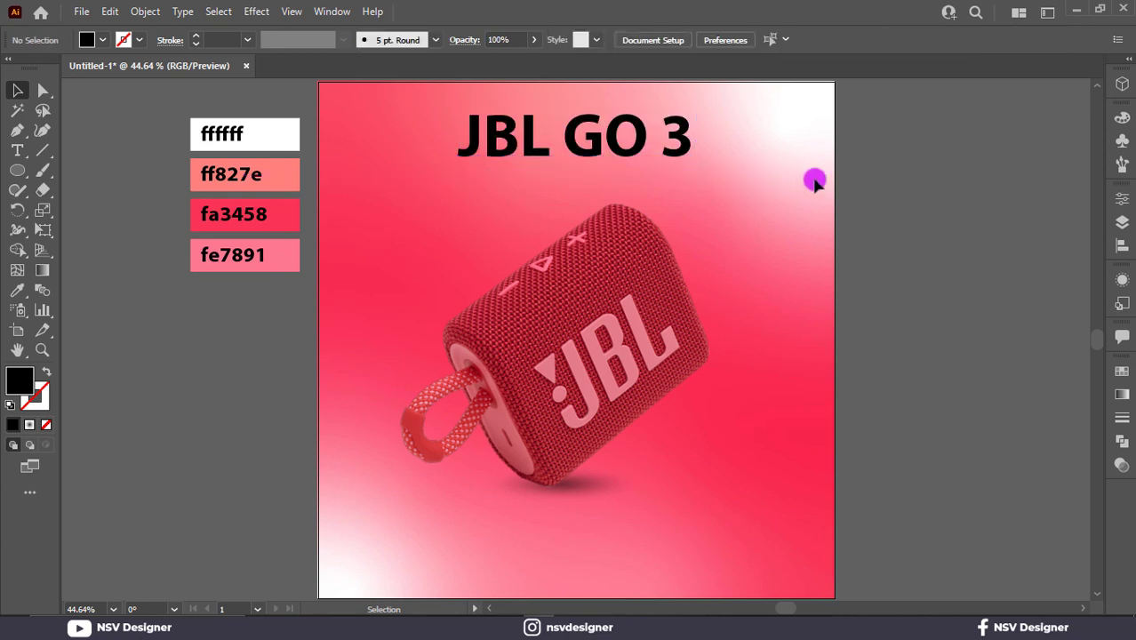
- Change the "JBL GO 3" title's font to Montserrat Black
click(590, 159)
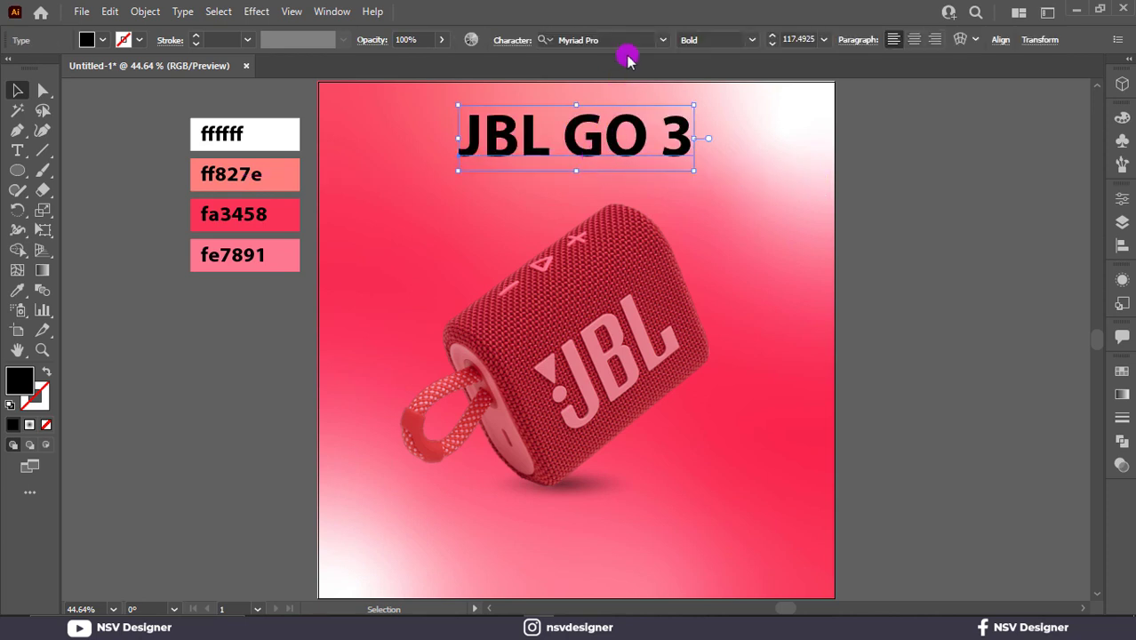
click(631, 40)
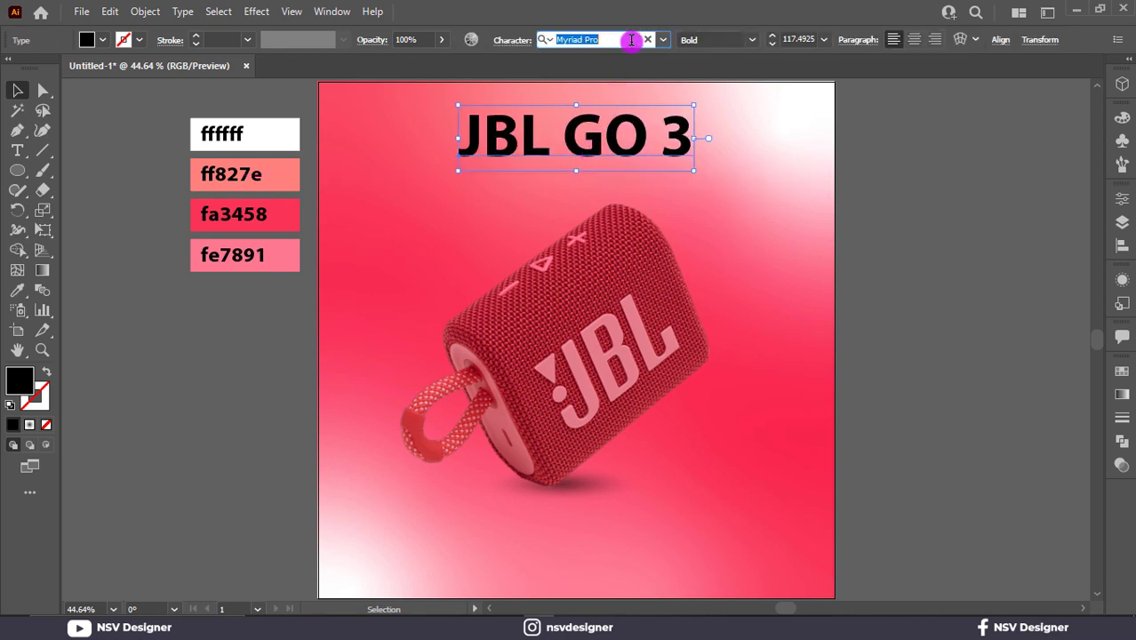
text(mon)
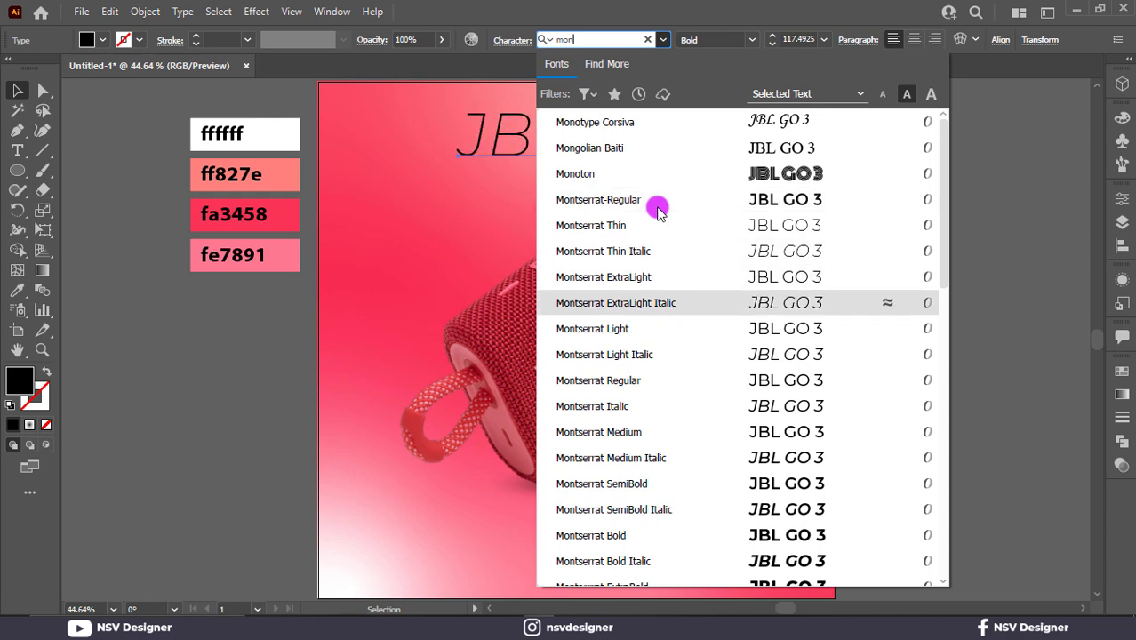
scroll(654, 208, down, 4)
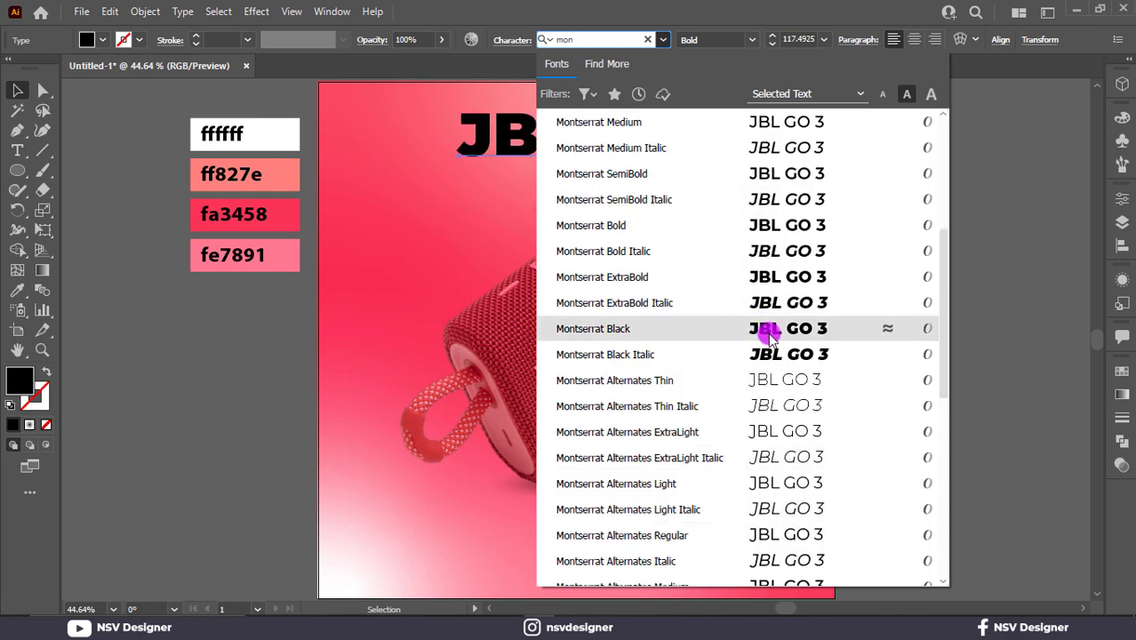
click(770, 333)
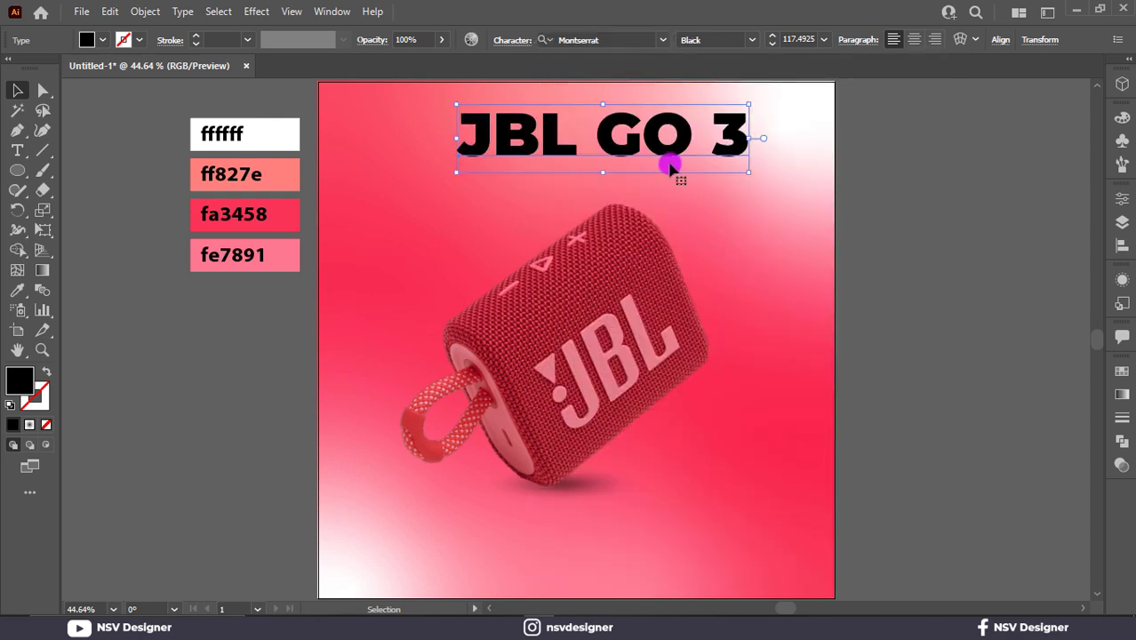
- Recenter the Montserrat title horizontally on the artboard and nudge it slightly upward and to the right
drag(672, 164, 649, 173)
click(999, 40)
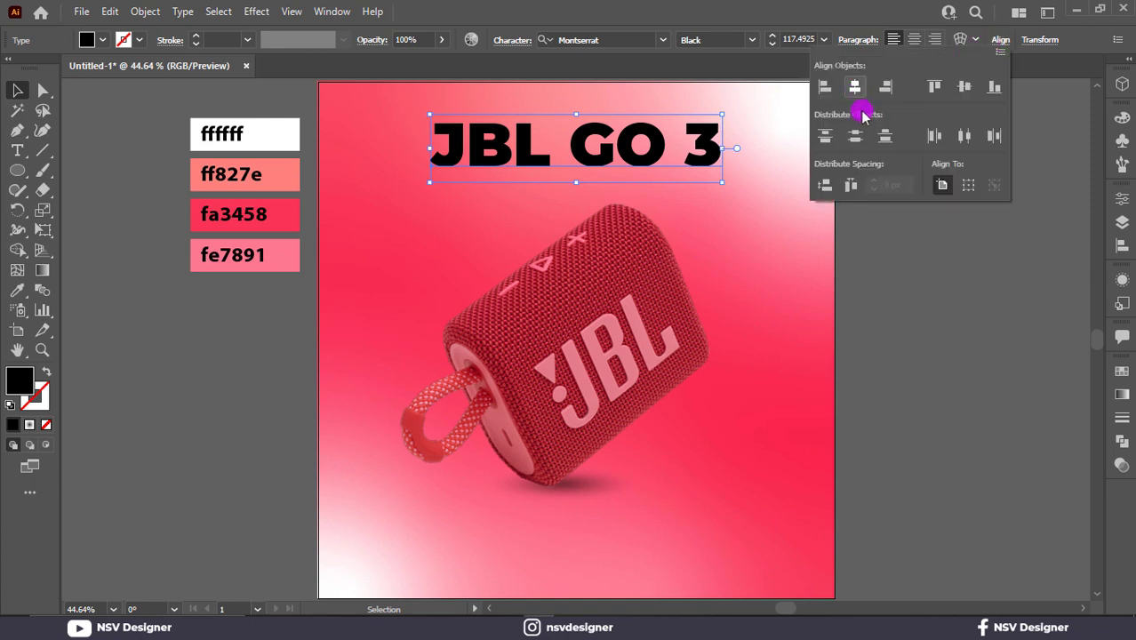
mouse_move(693, 157)
mouse_down()
mouse_move(699, 145)
mouse_move(704, 153)
mouse_up()
click(791, 233)
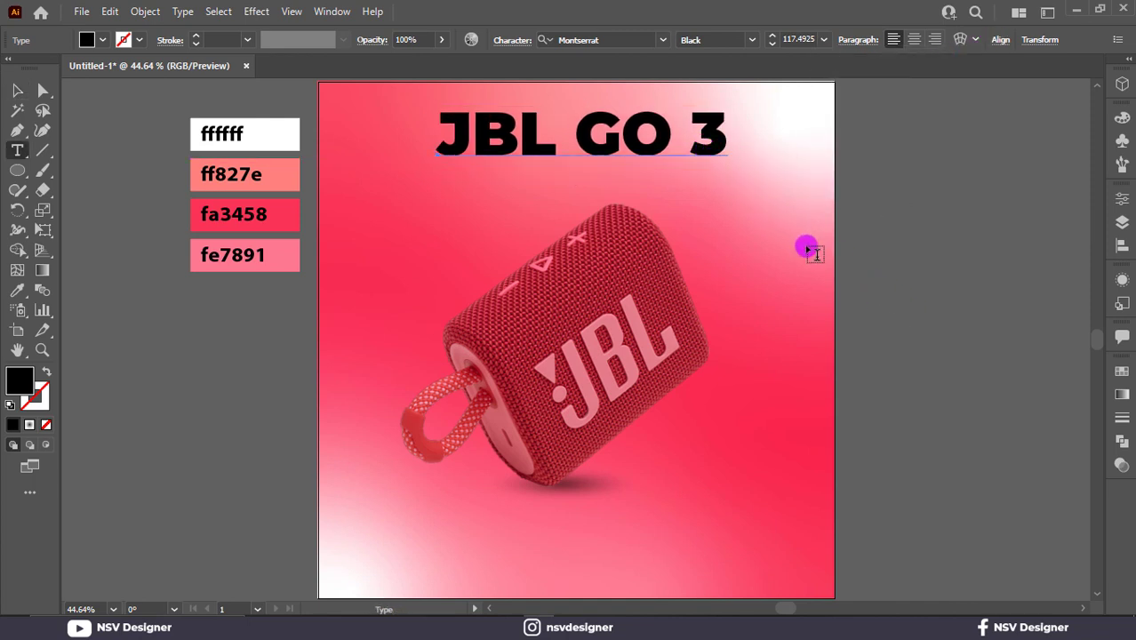
key(t)
key(ctrl+z)
key(ctrl+shift+z)
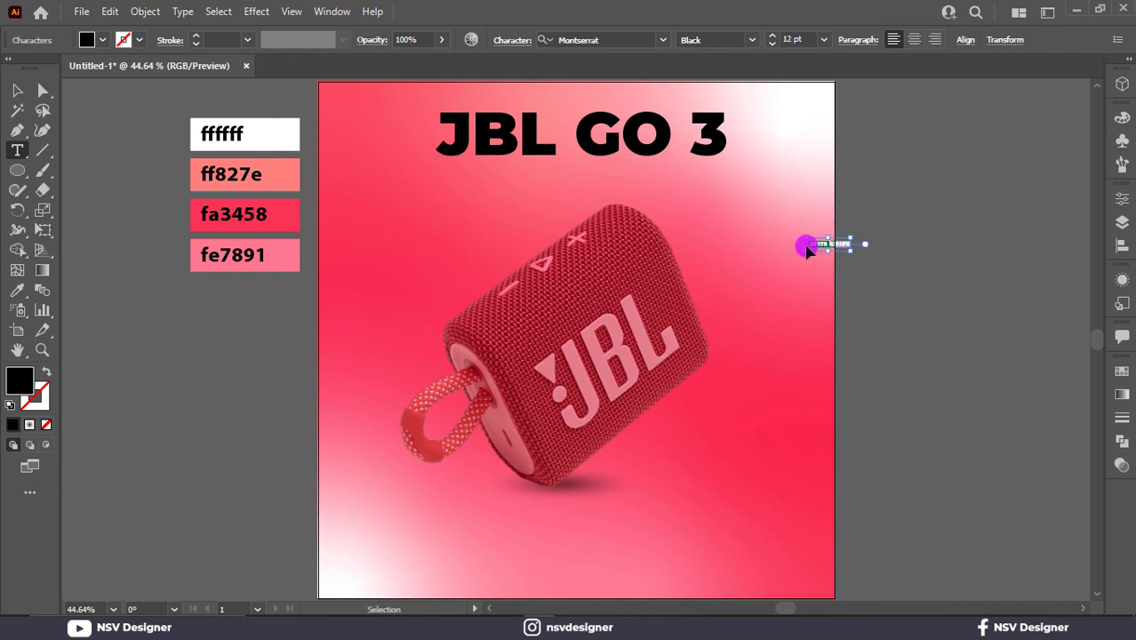
click(15, 92)
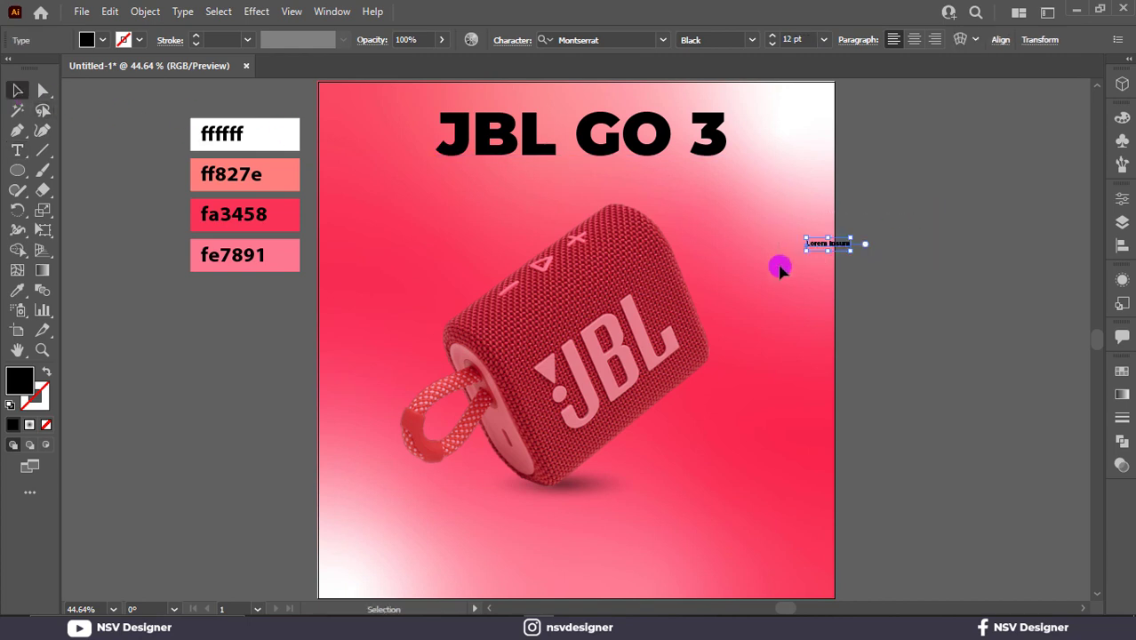
key(Delete)
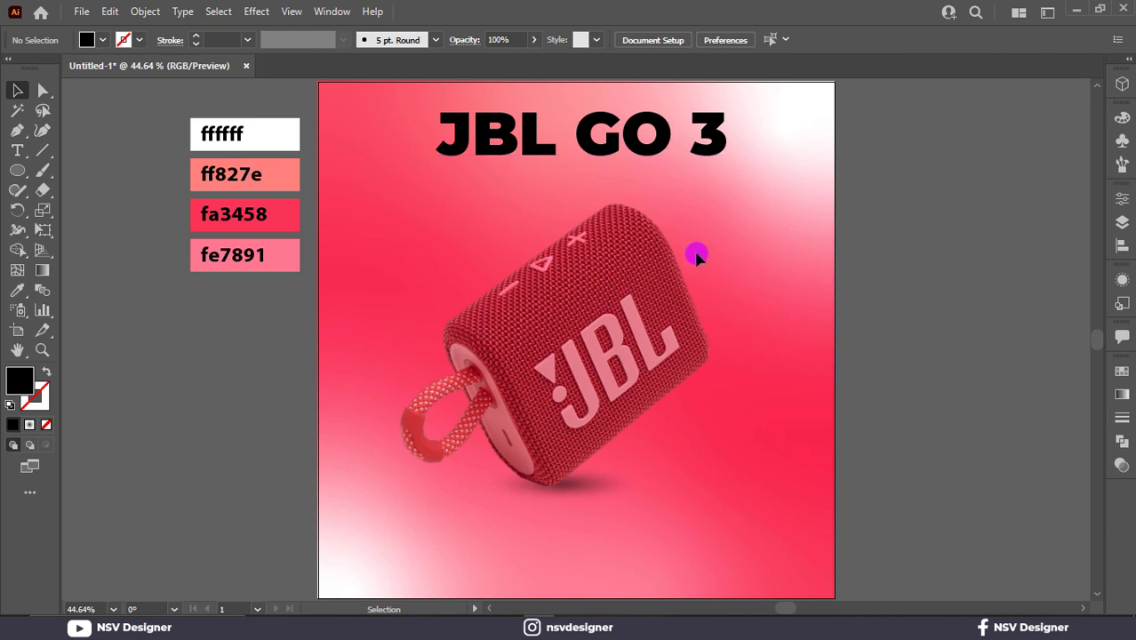
- Paste the product description beginning "JBL Go 3 features bold styling" as a new text line and place it beneath the title
click(15, 151)
click(817, 224)
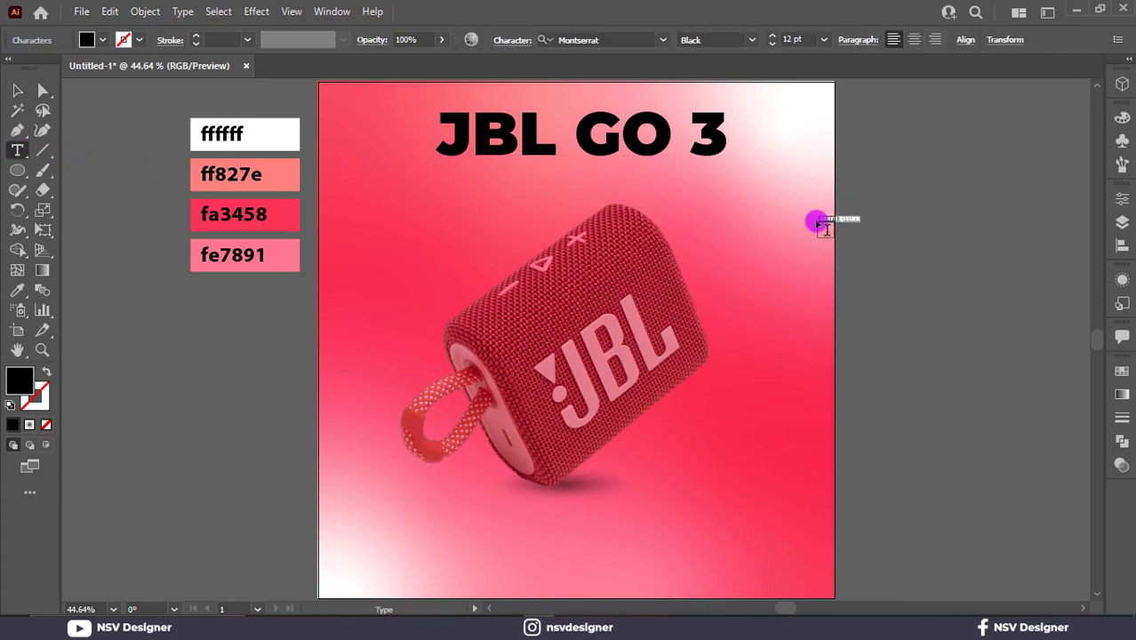
key(ctrl+v)
click(15, 89)
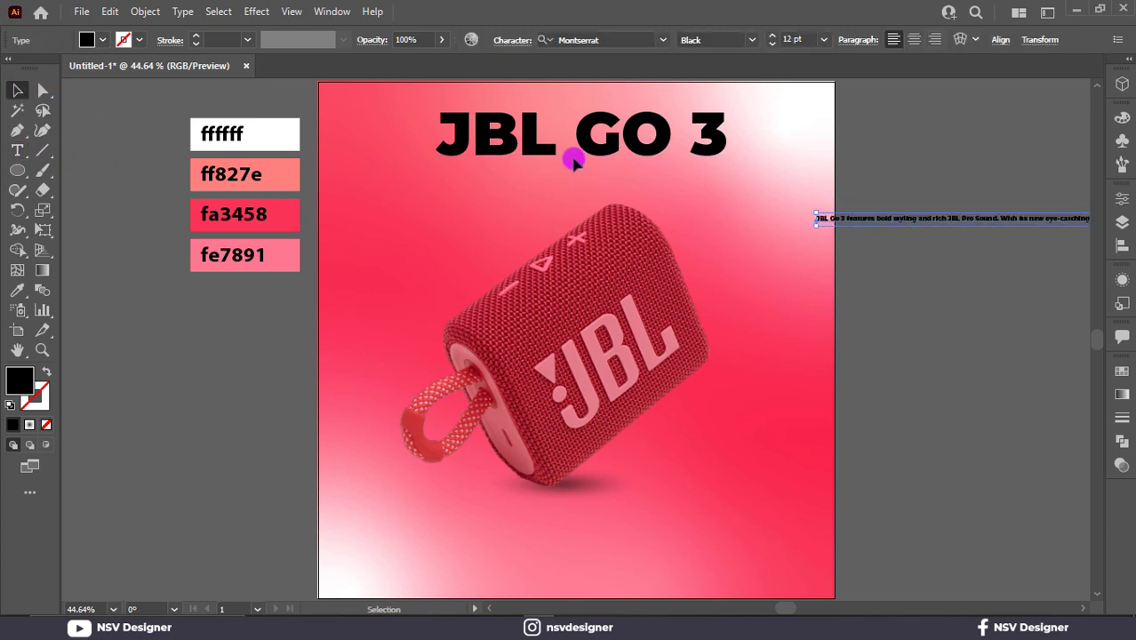
click(580, 208)
drag(860, 221, 429, 185)
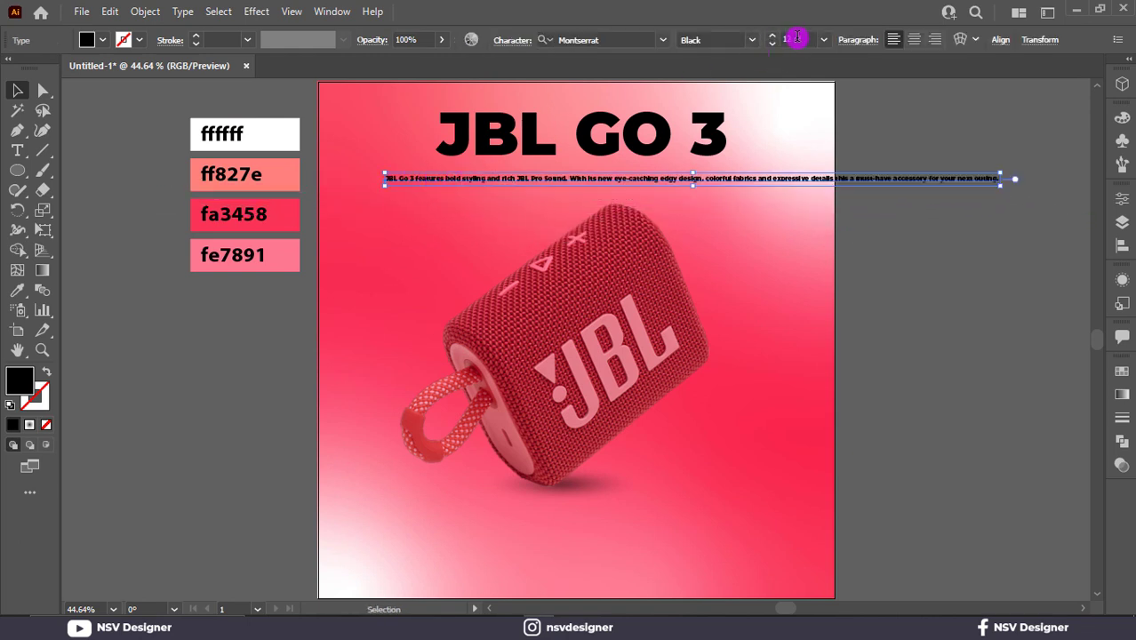
- Set the description to 16 pt Montserrat Regular and nudge it slightly to the left beneath the title
scroll(797, 37, up, 2)
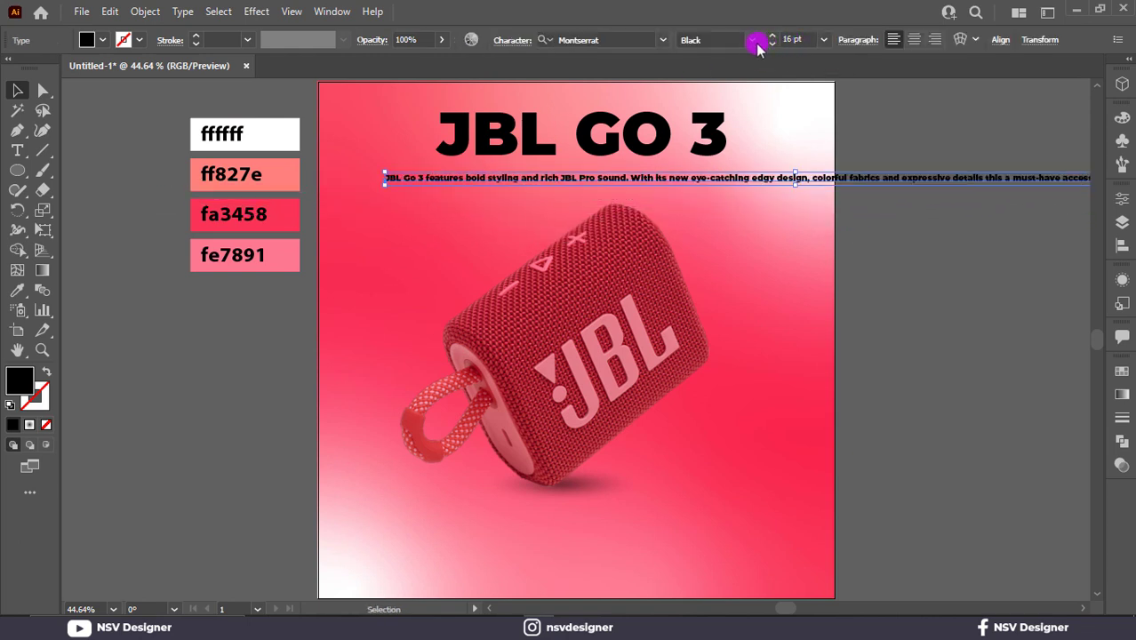
click(752, 42)
click(747, 170)
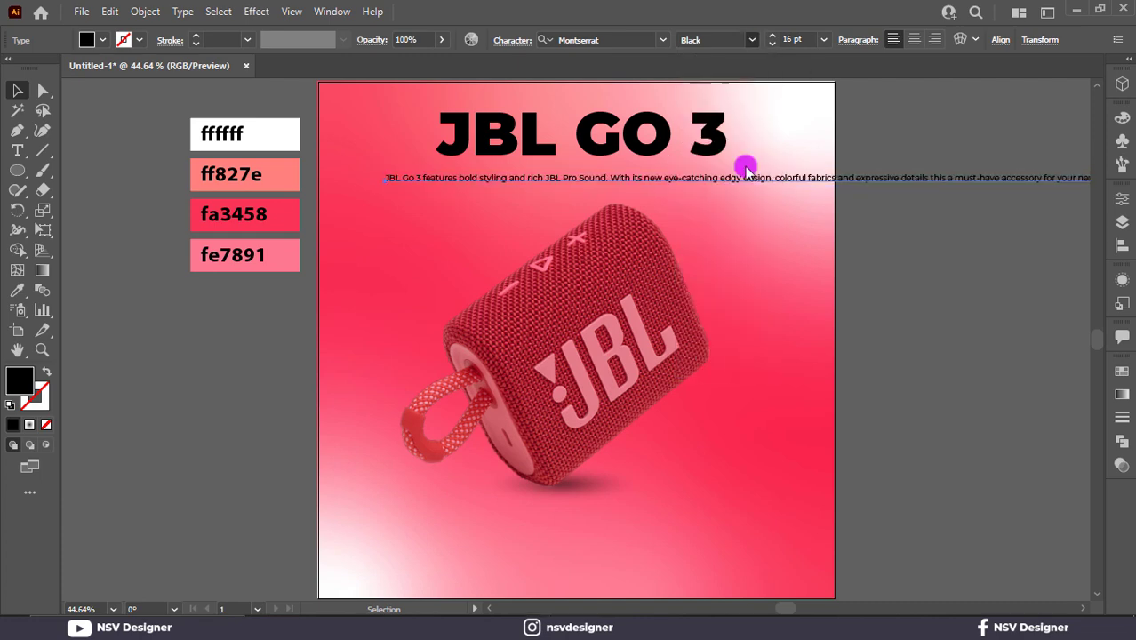
click(816, 147)
drag(759, 181, 740, 178)
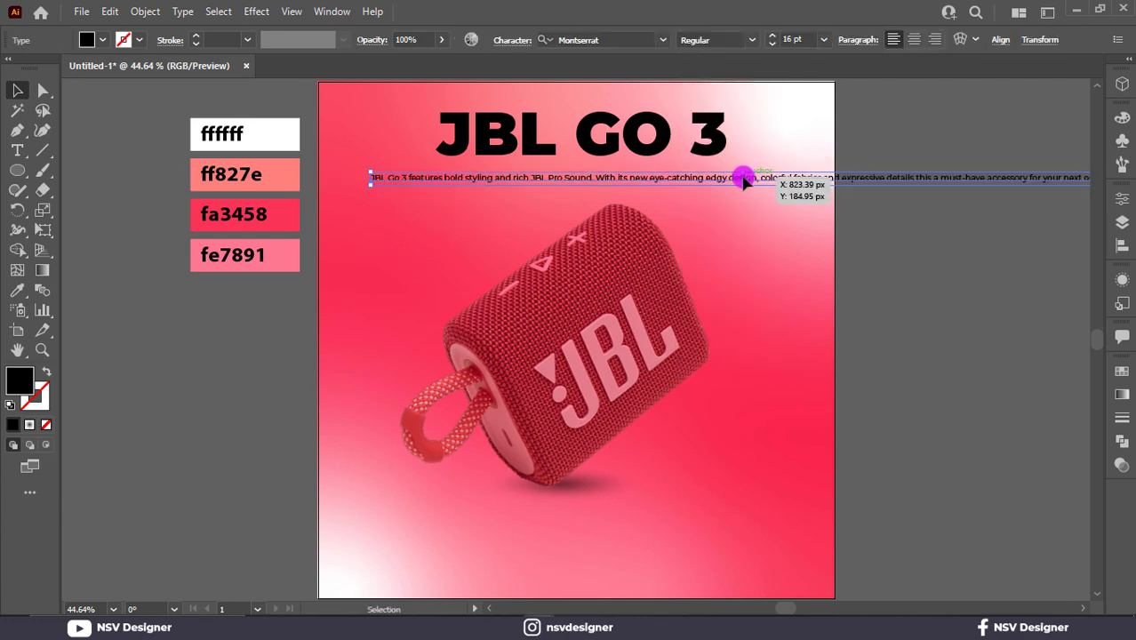
- Break the description into two lines after "edgy design,", center-align its paragraph and reposition it centrally beneath the title
double_click(760, 181)
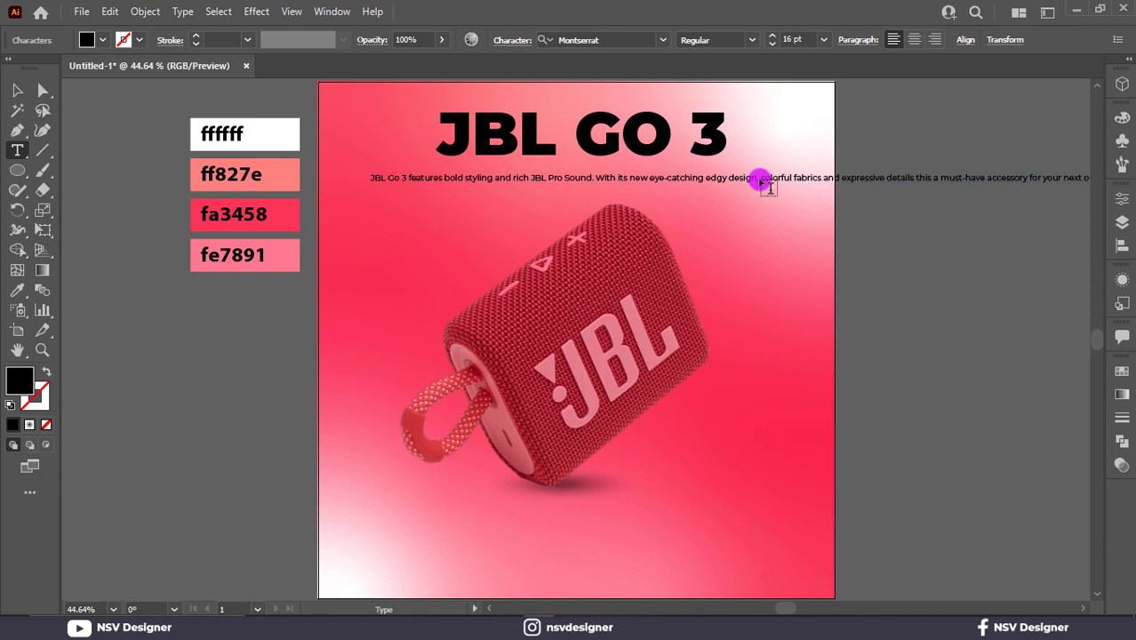
key(Return)
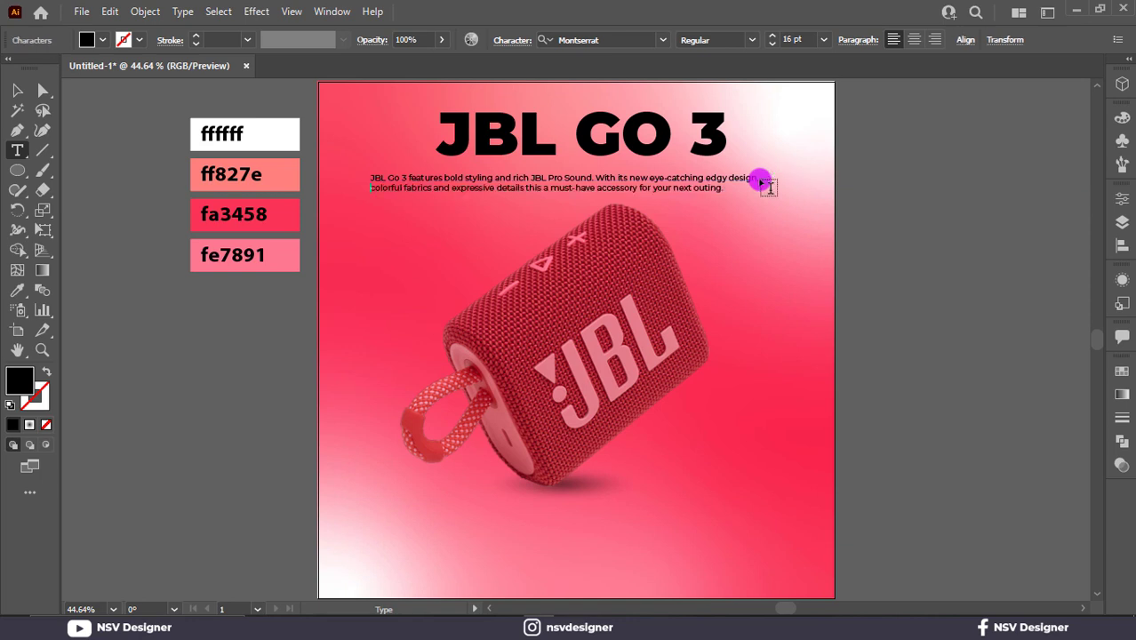
click(29, 92)
click(912, 46)
drag(535, 177, 722, 181)
click(910, 175)
- Add the text "ONLY FOR" in Montserrat SemiBold, enlarge it to about 24.87 pt and place it below the speaker's shadow
click(17, 150)
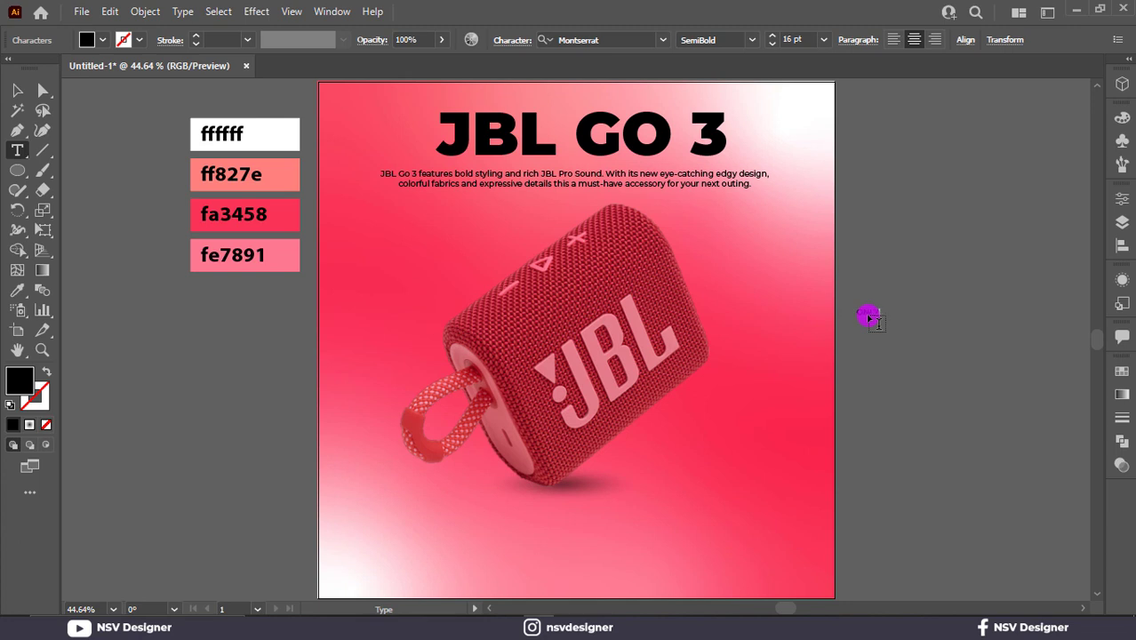
click(18, 90)
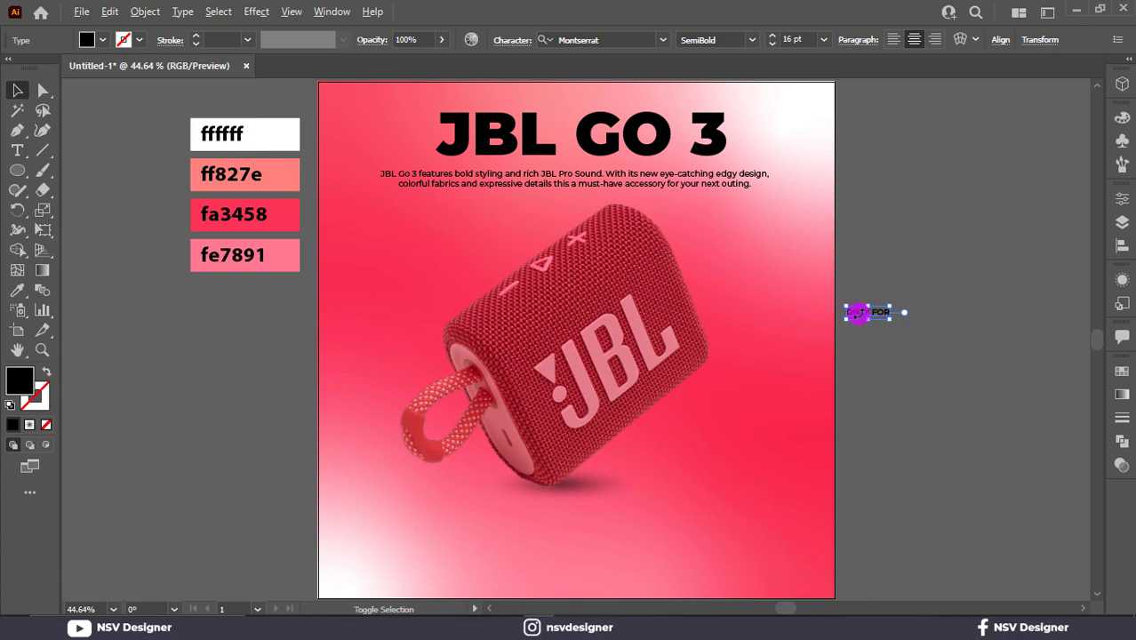
drag(891, 318, 598, 524)
click(940, 326)
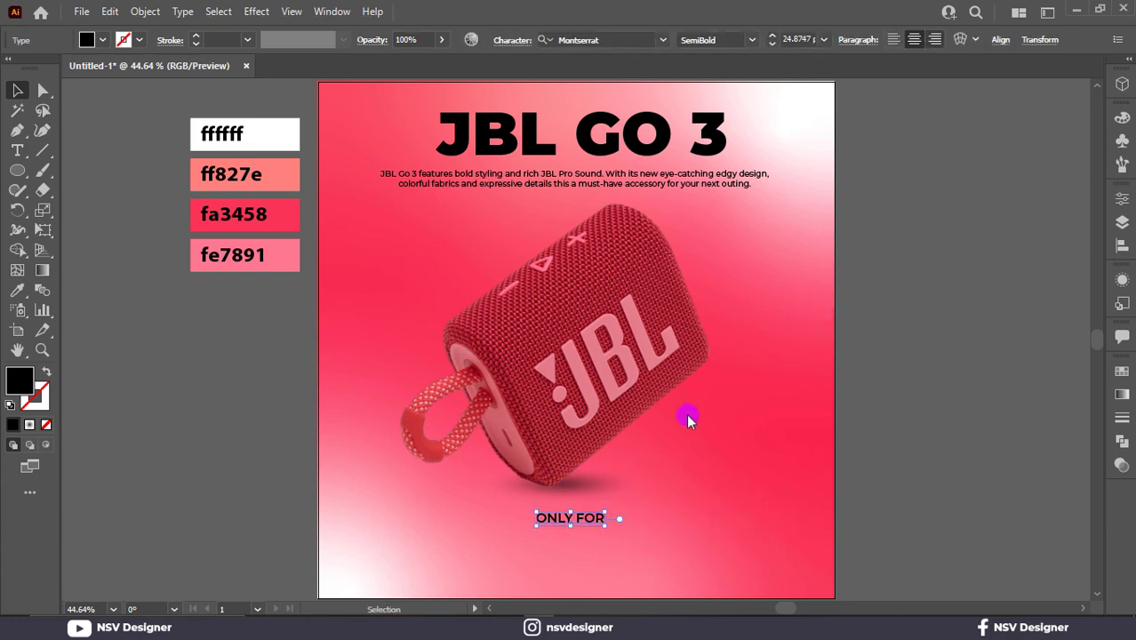
- Left-align the paragraph of the "ONLY FOR" text and center the text horizontally on the artboard
click(1002, 45)
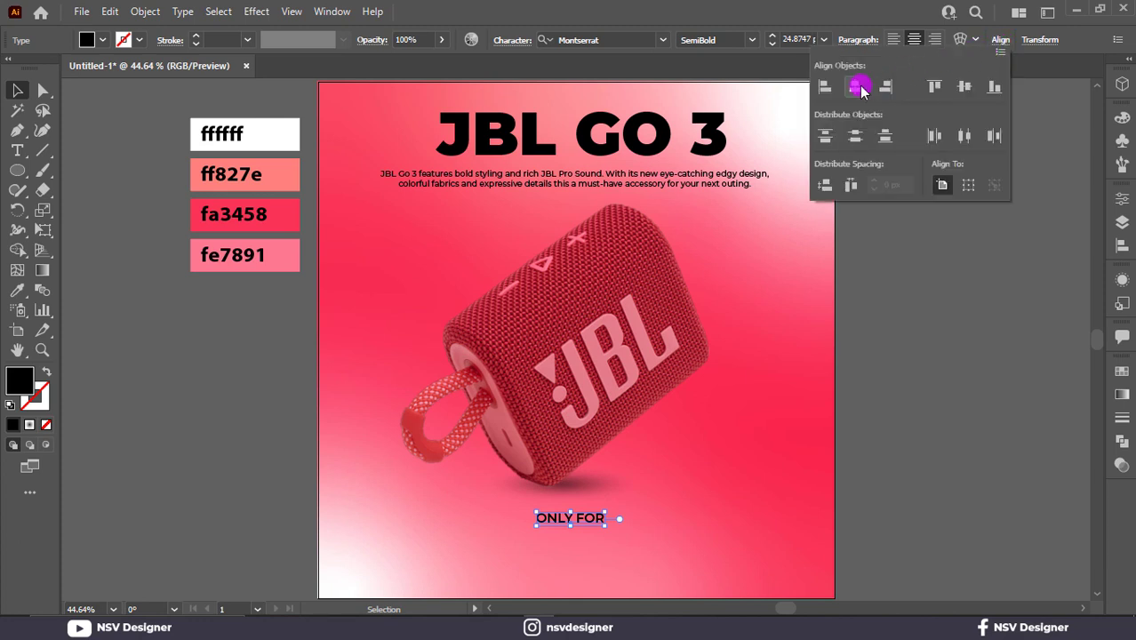
click(859, 85)
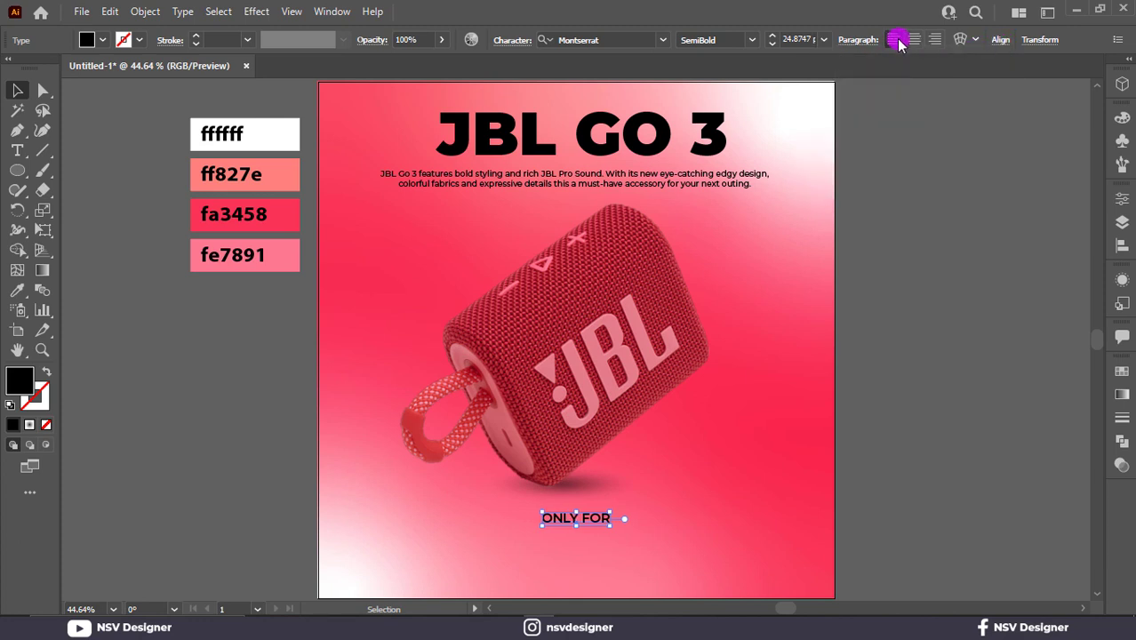
click(898, 45)
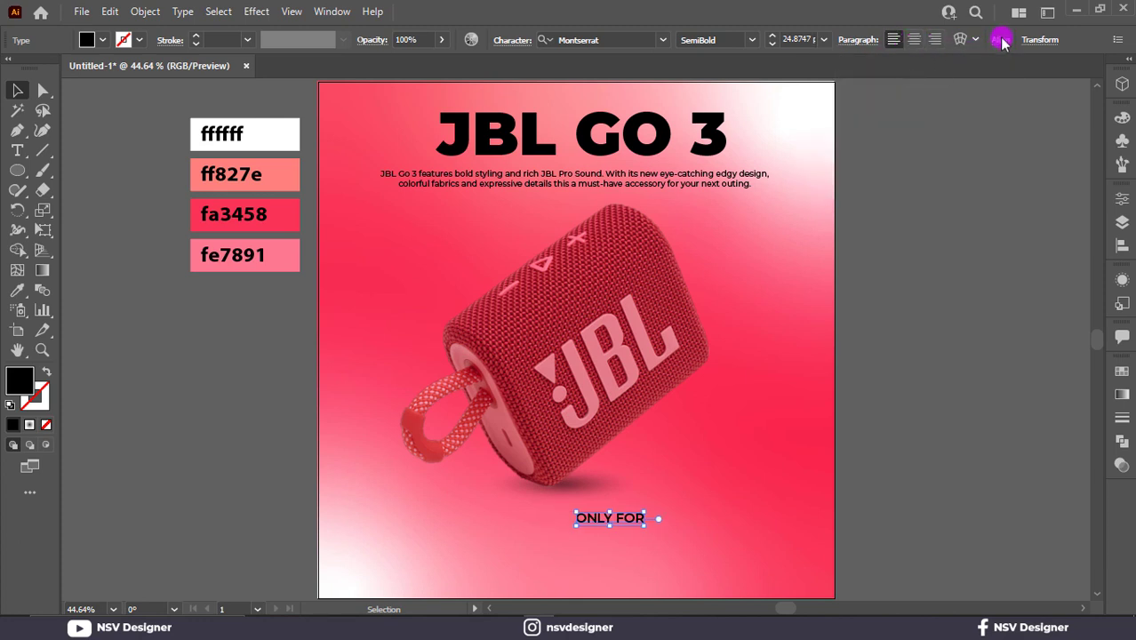
click(1001, 40)
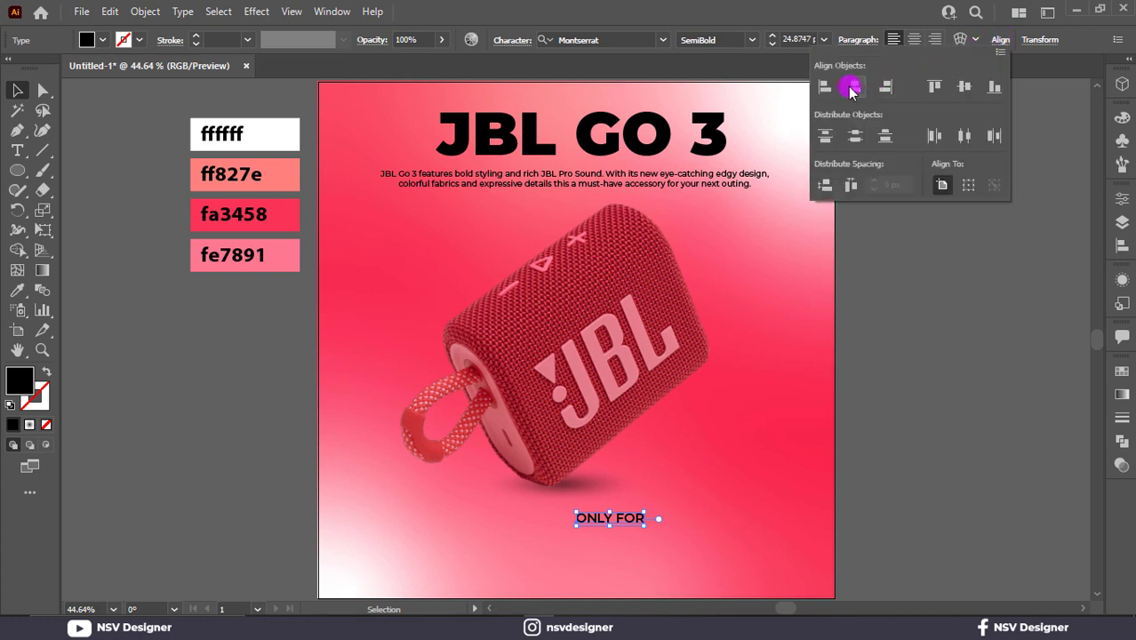
click(851, 89)
click(870, 401)
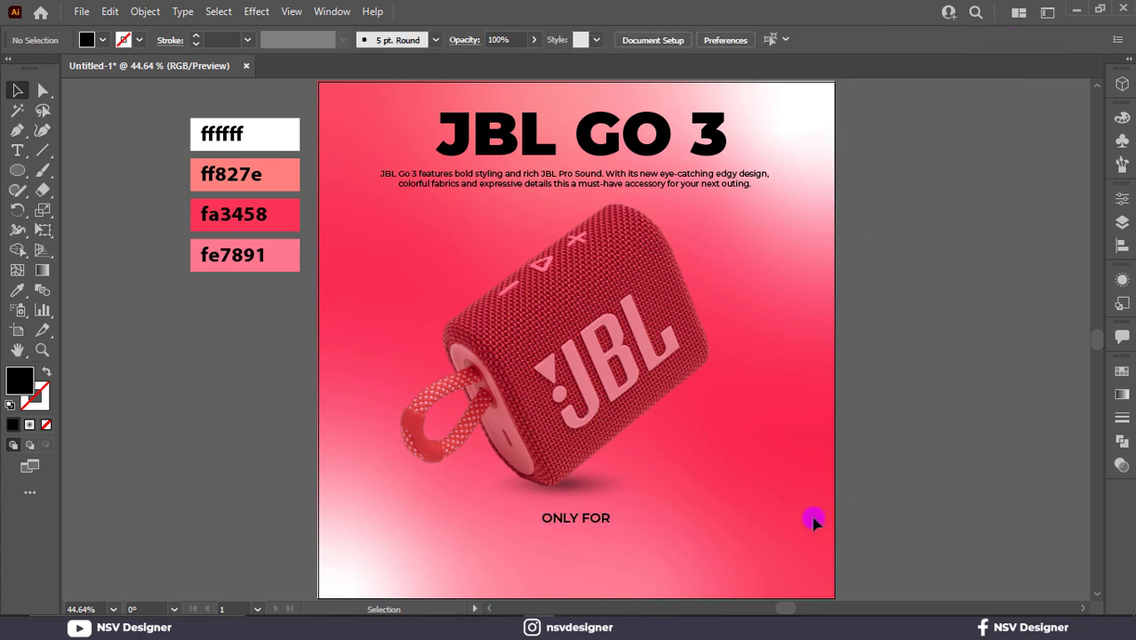
- Add the price text "2,999" in Montserrat SemiBold and enlarge it to about 53.8 pt
click(19, 153)
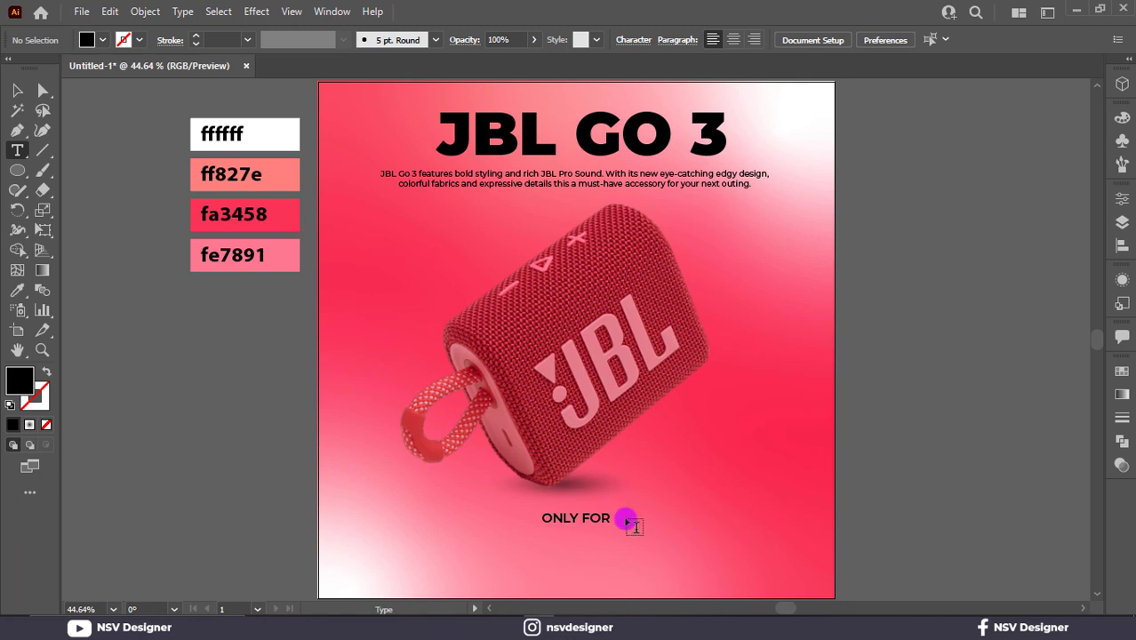
click(680, 550)
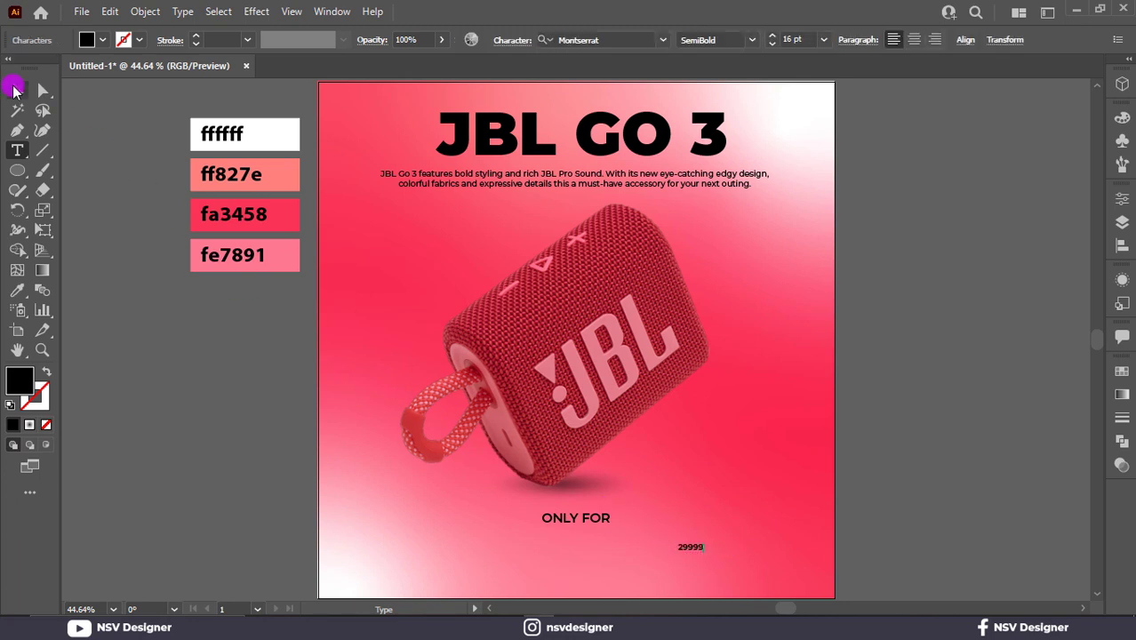
click(13, 89)
drag(709, 555, 759, 538)
key(t)
key(BackSpace)
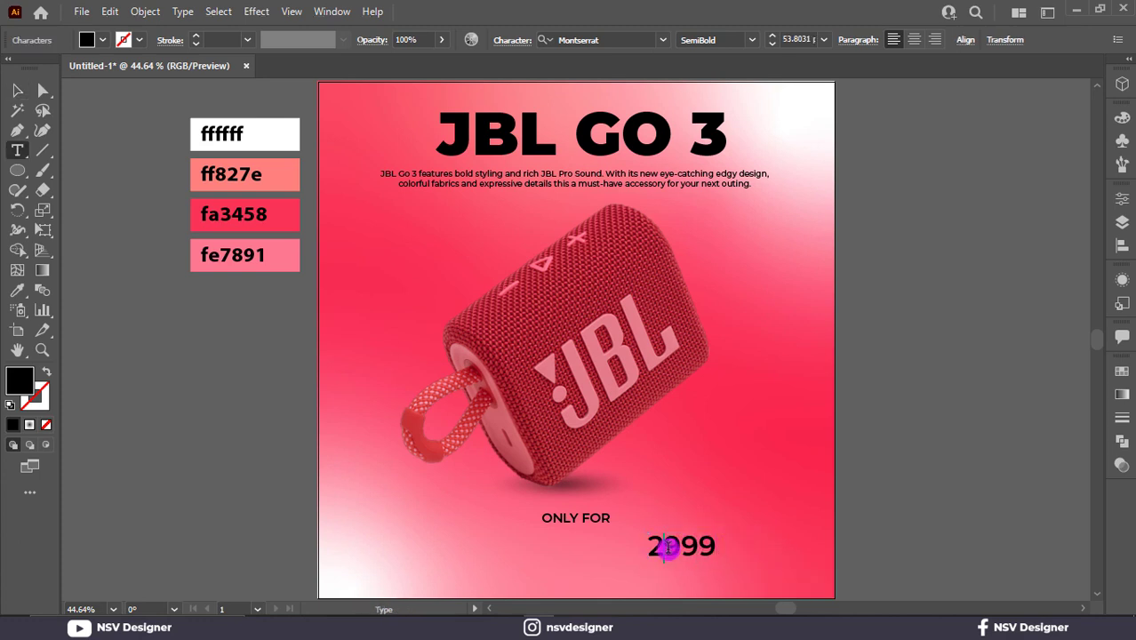
click(668, 547)
text(,)
click(14, 89)
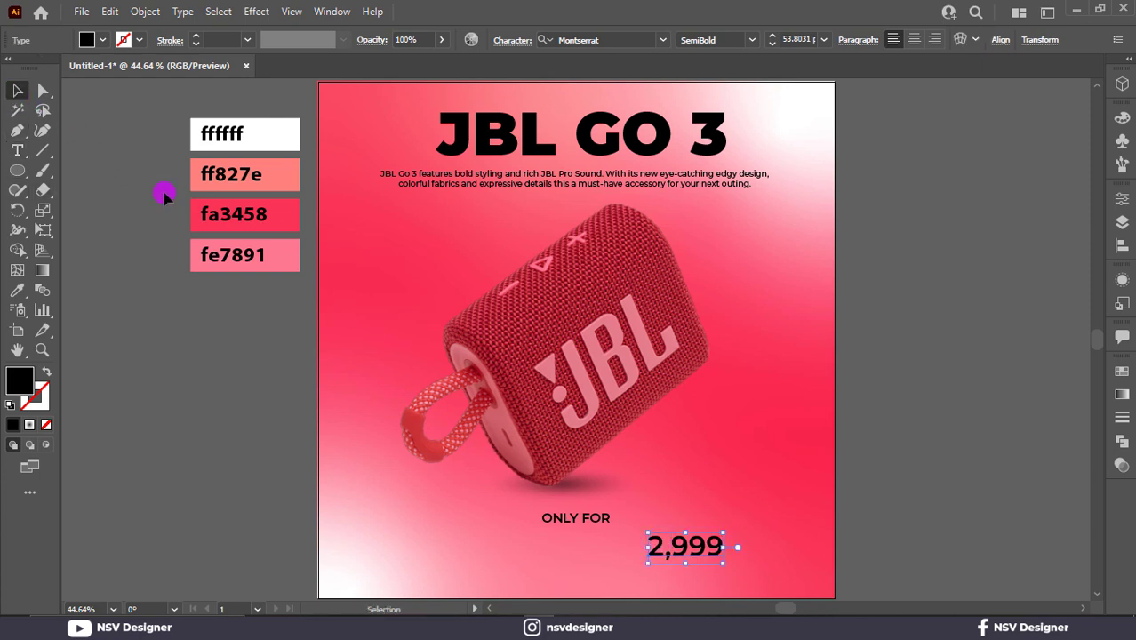
- Place the "2,999" price beneath "ONLY FOR" and center it horizontally on the artboard
drag(697, 551, 581, 552)
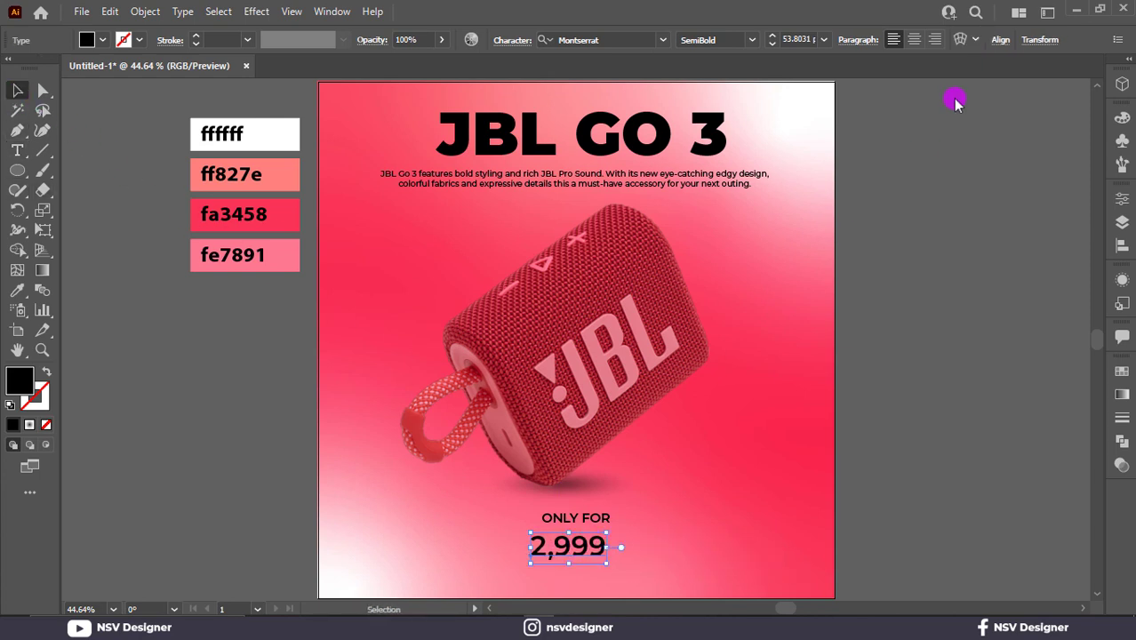
click(974, 40)
click(855, 90)
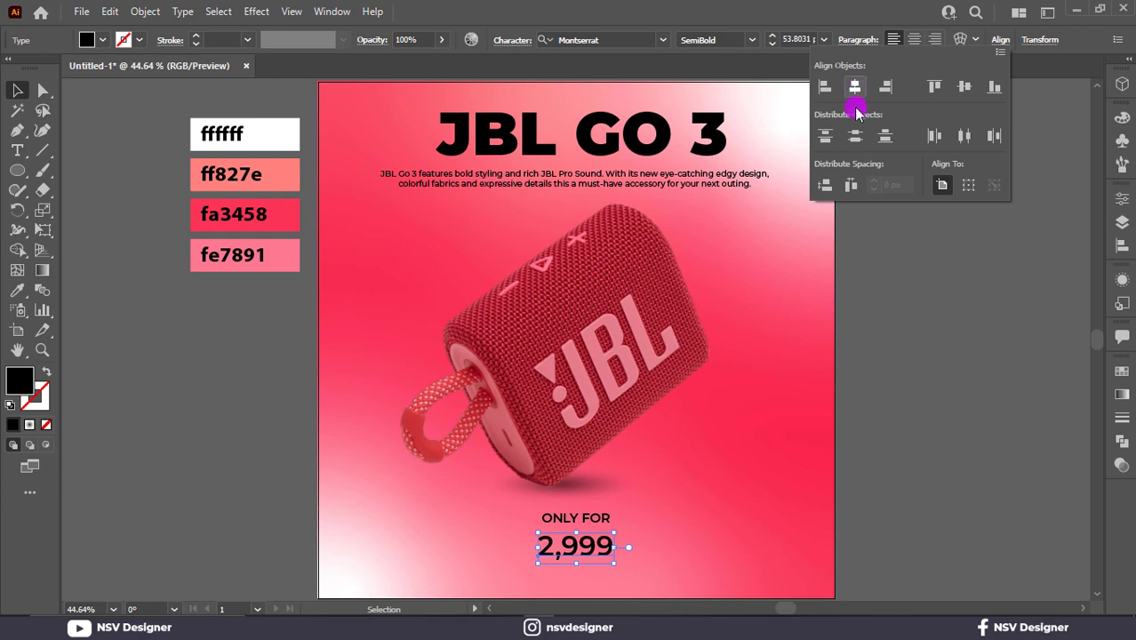
scroll(653, 528, up, 3)
click(653, 531)
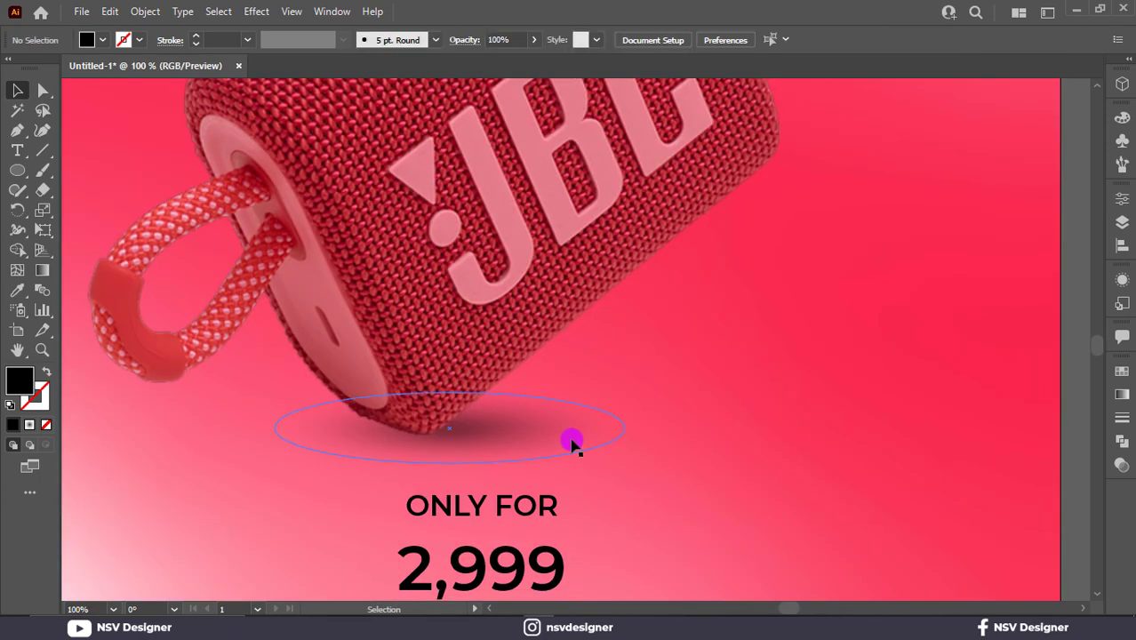
- Move the "2,999" price up so it sits close beneath the "ONLY FOR" text
scroll(573, 438, down, 2)
click(520, 469)
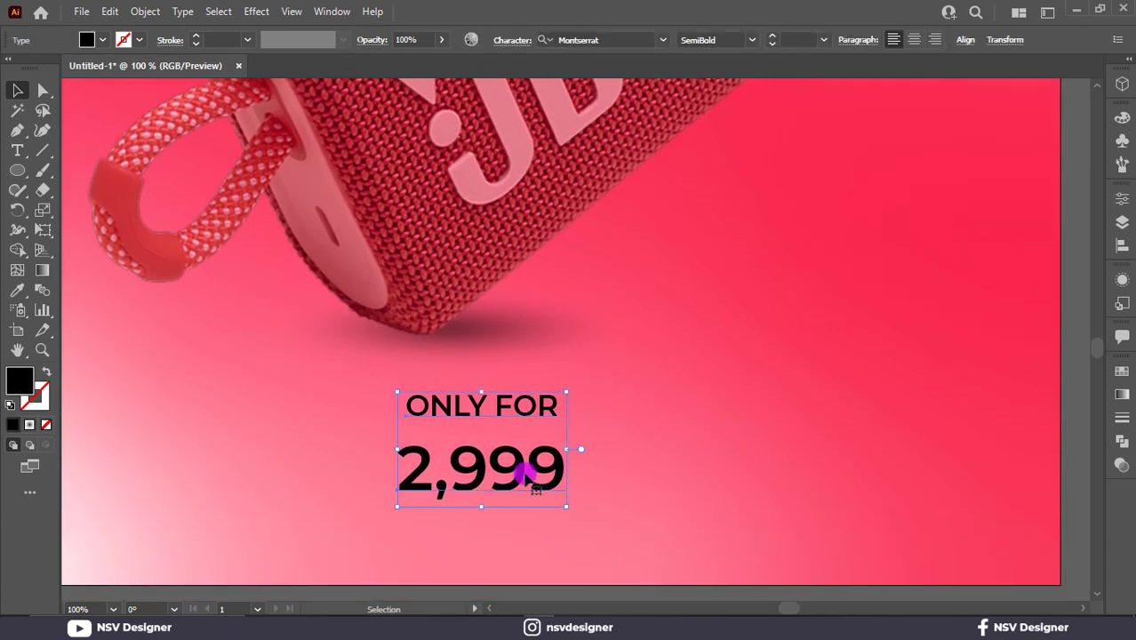
drag(520, 466, 518, 437)
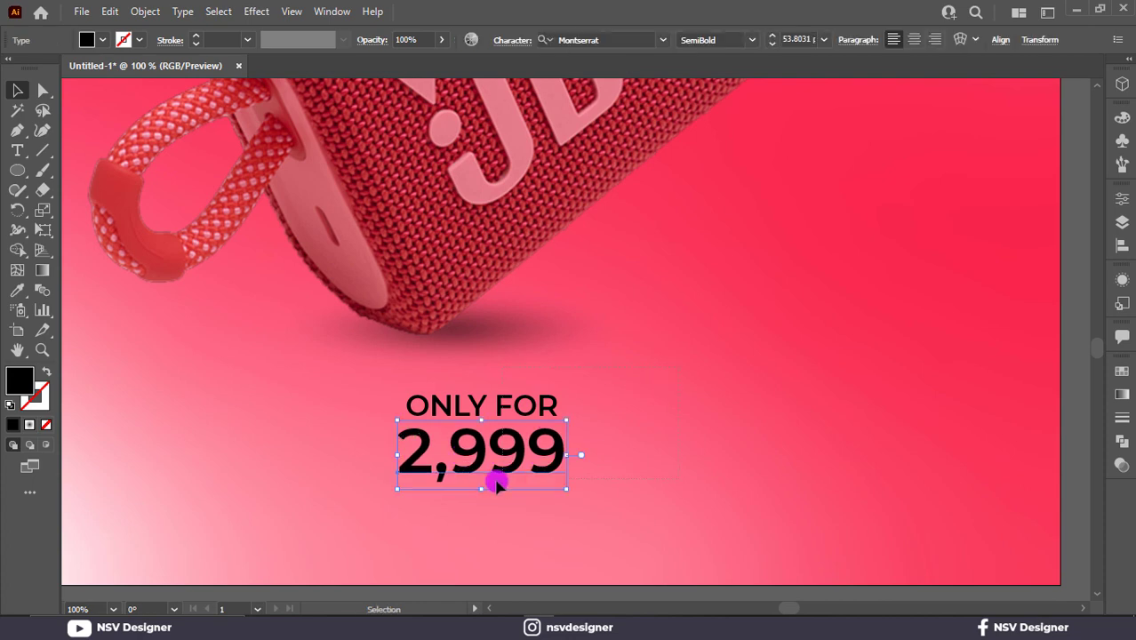
shift+click(480, 405)
click(588, 492)
key(ctrl+0)
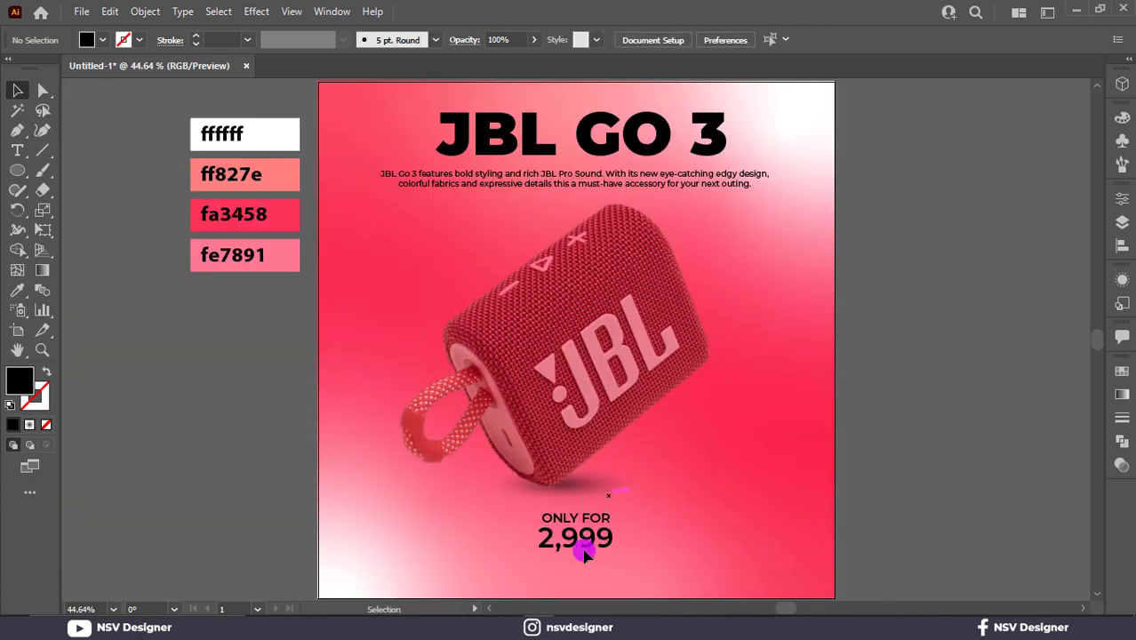
- Move "ONLY FOR" and "2,999" together slightly up toward the speaker's shadow and align their horizontal centers
key(ctrl+a)
click(254, 451)
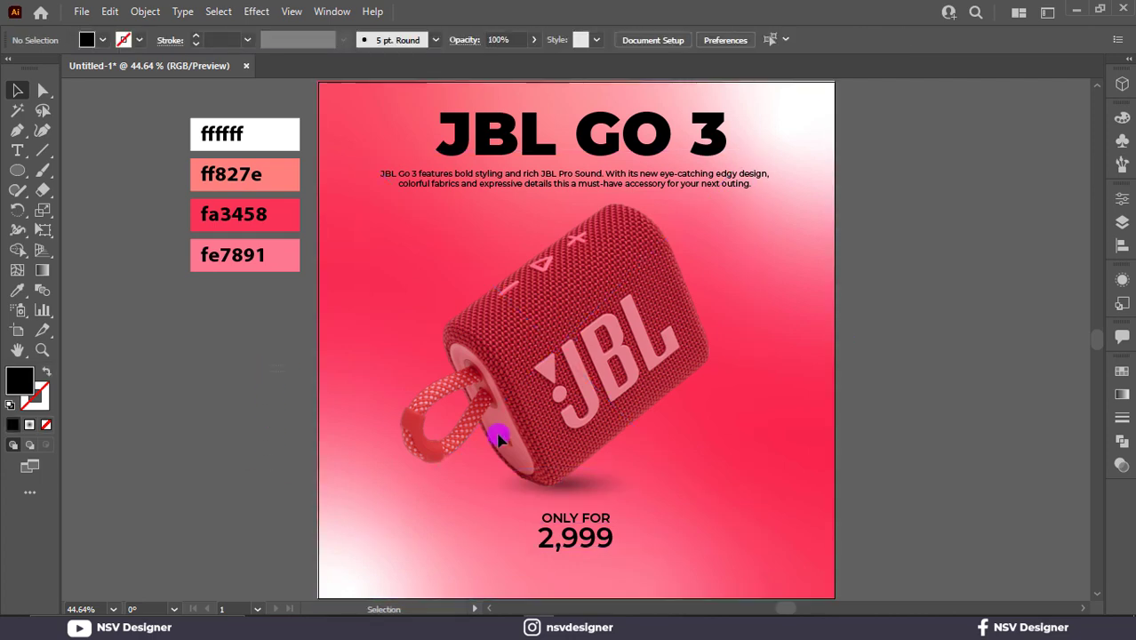
click(658, 477)
key(ctrl+shift+a)
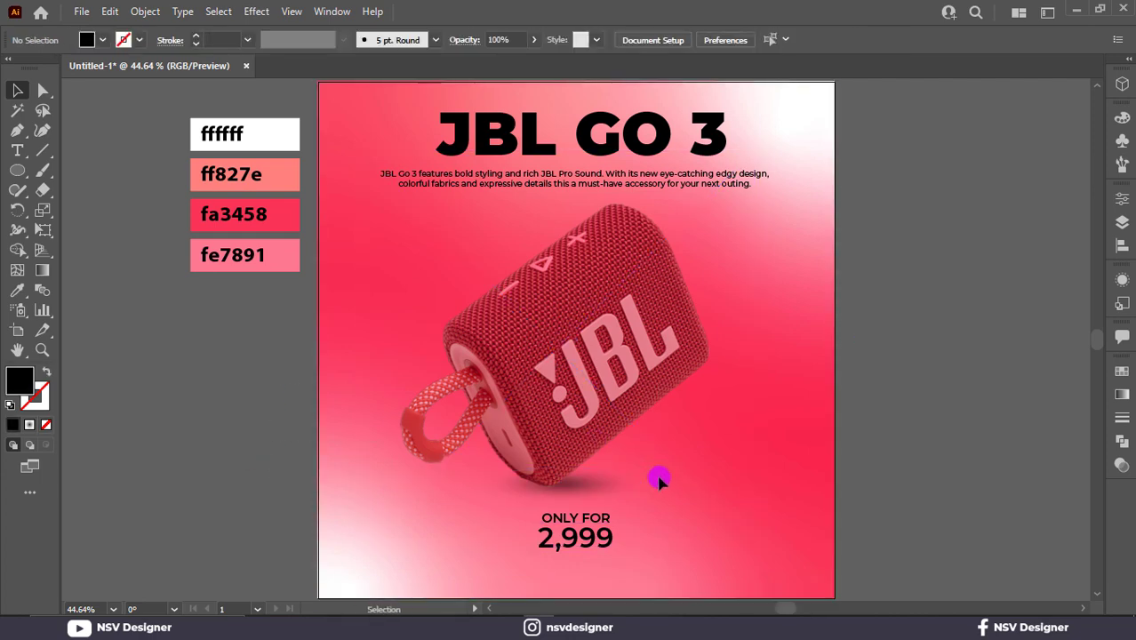
drag(588, 540, 596, 531)
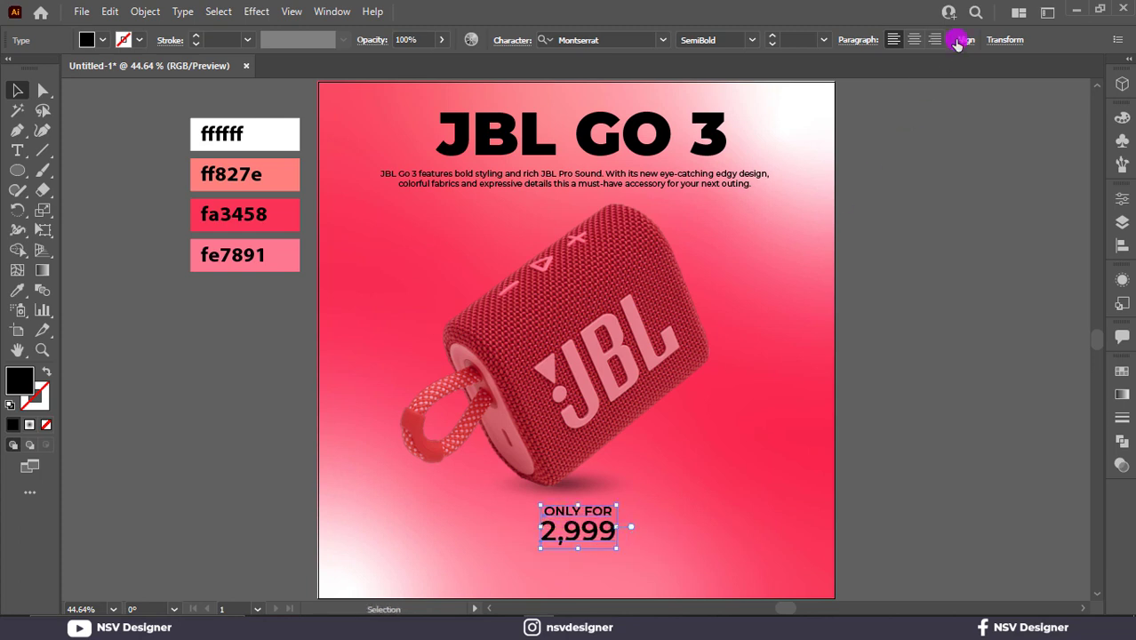
click(966, 40)
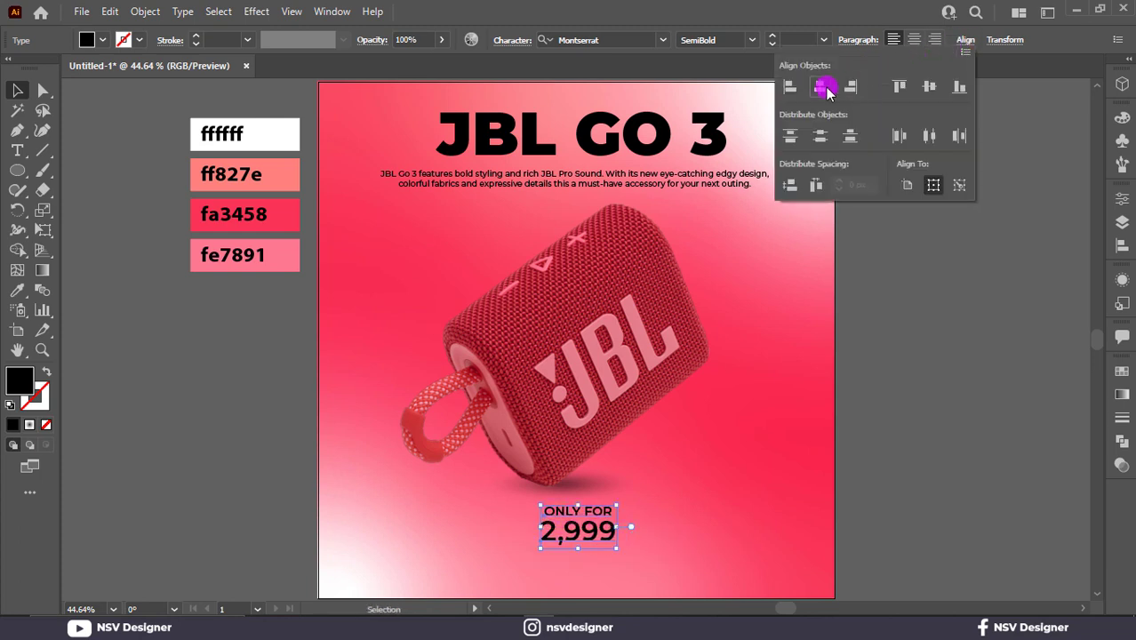
click(858, 306)
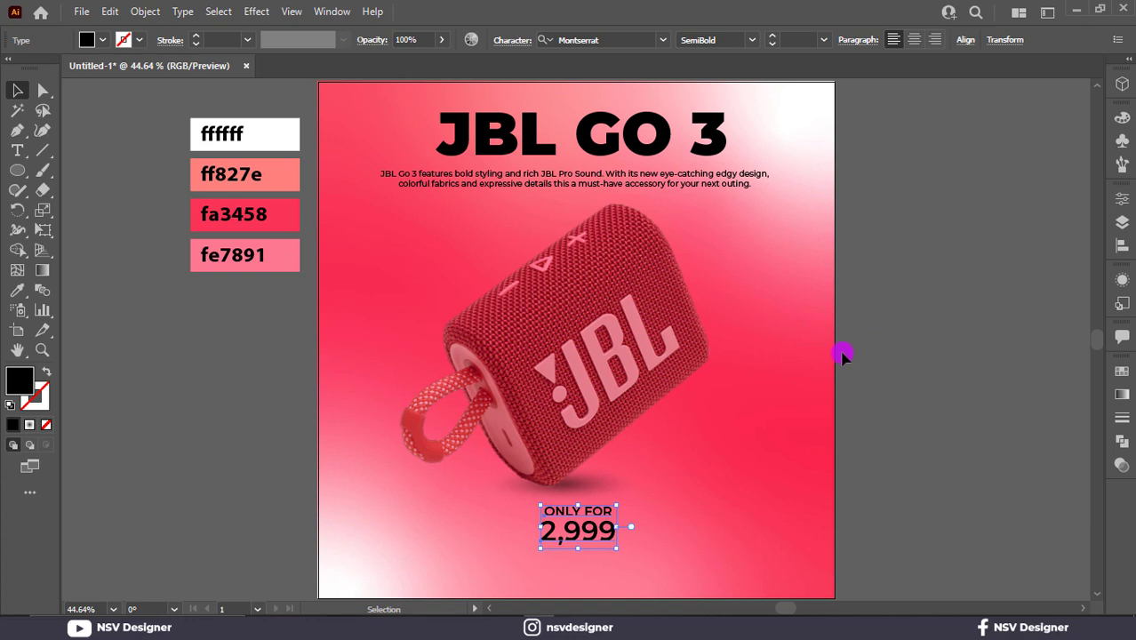
- Draw a horizontal line to the right of "ONLY FOR" and set its stroke to 2 pt
click(43, 152)
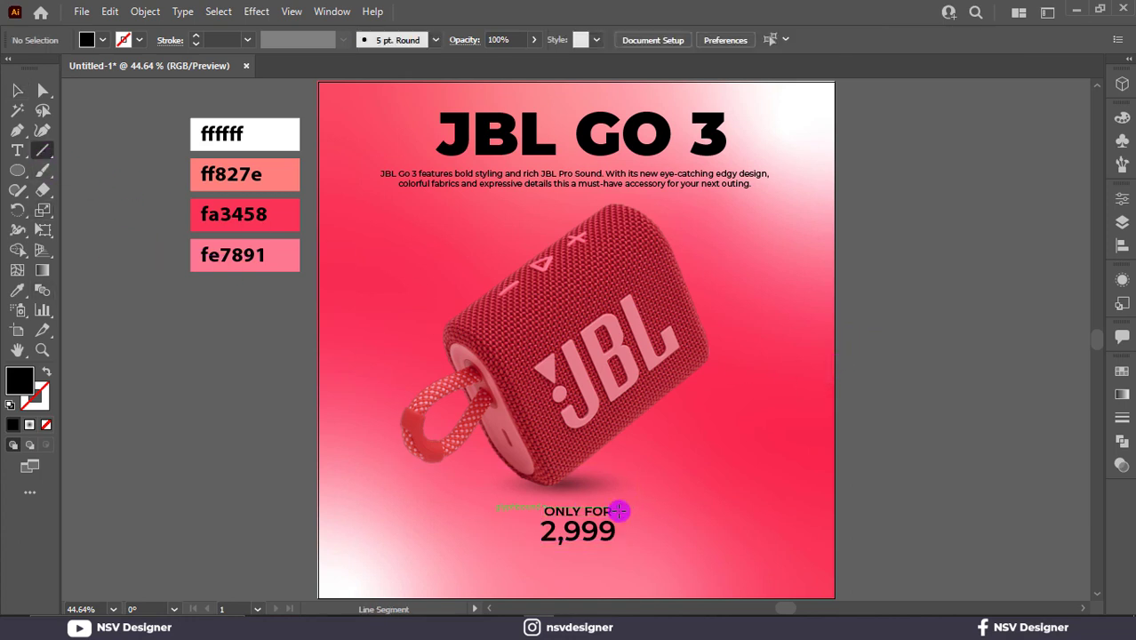
drag(618, 511, 696, 513)
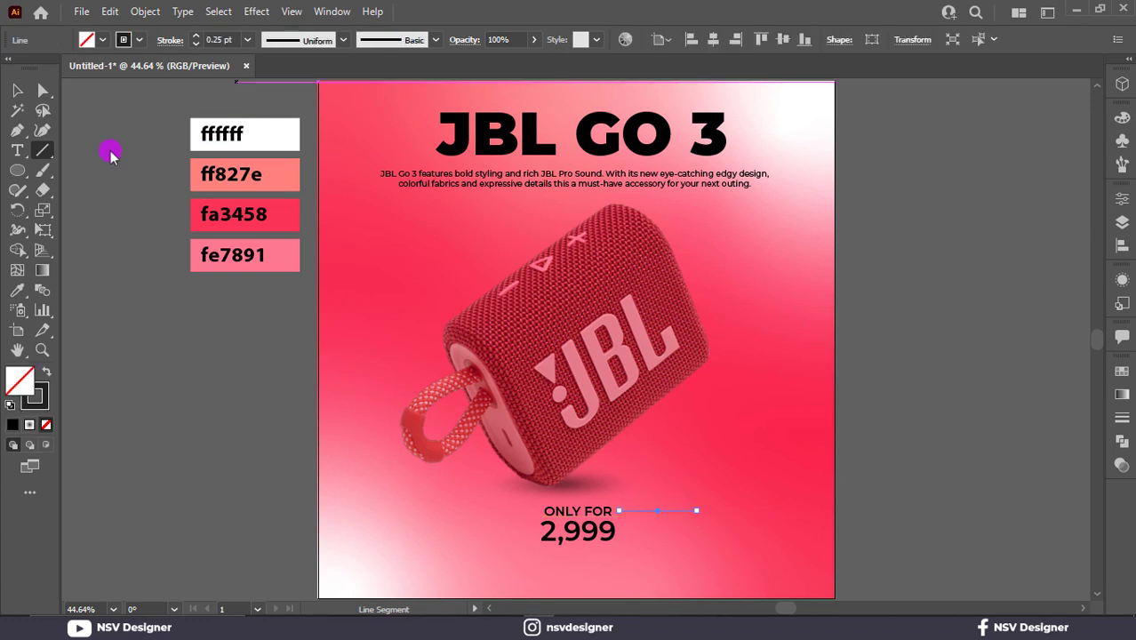
click(17, 89)
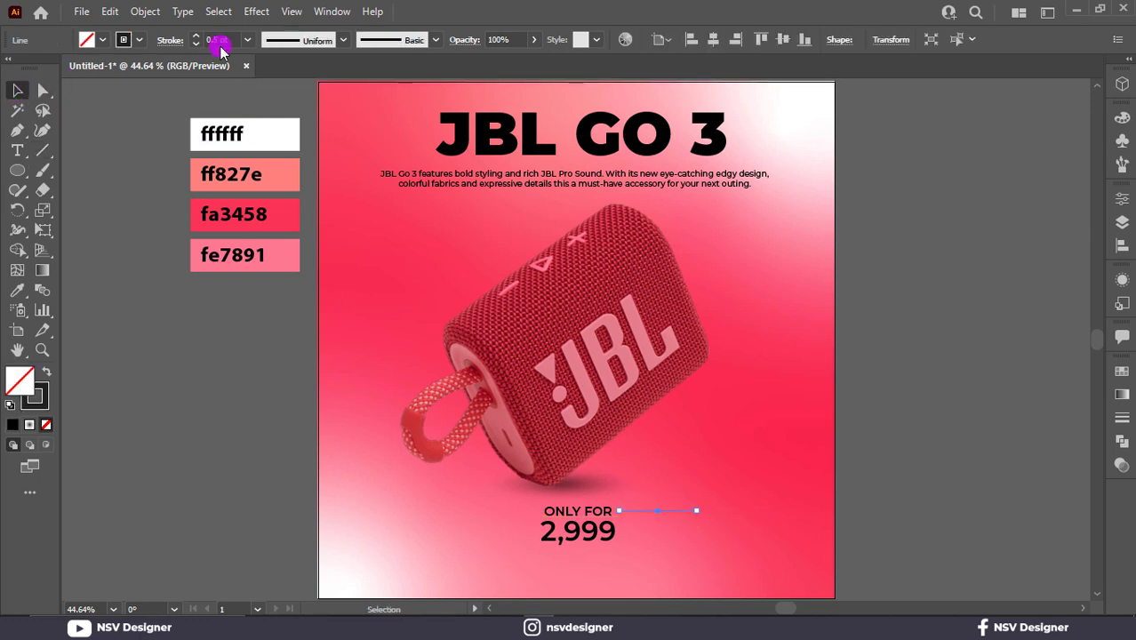
scroll(220, 47, up, 1)
click(798, 503)
click(677, 510)
scroll(219, 39, up, 1)
click(174, 364)
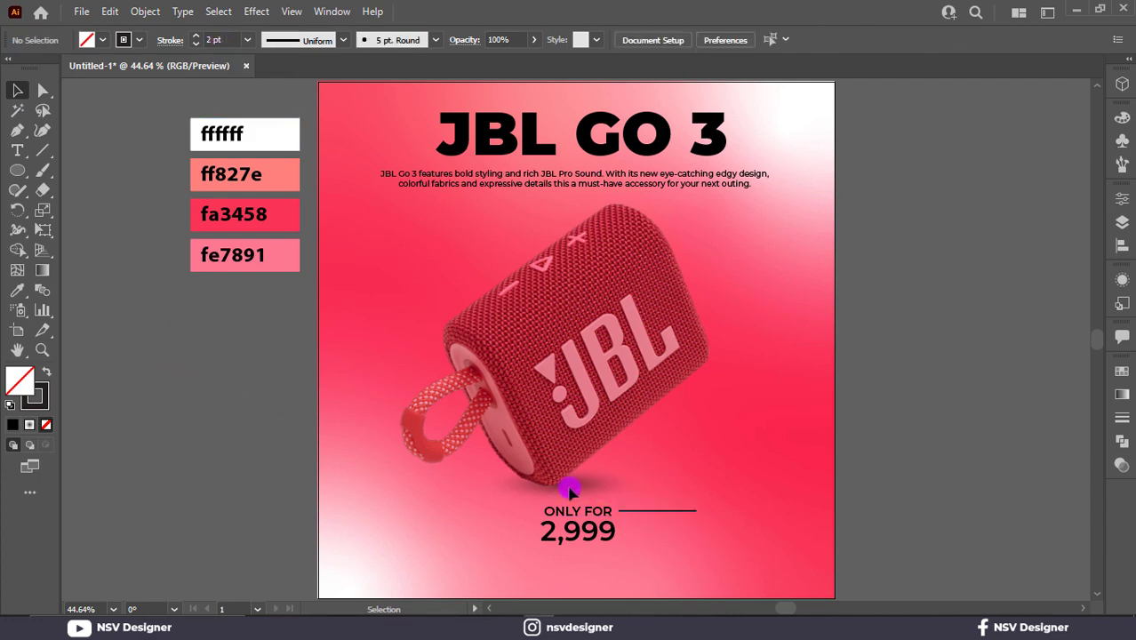
- Duplicate the horizontal line to the left of "ONLY FOR", level with the original line
drag(647, 513, 520, 507)
scroll(497, 511, up, 4)
scroll(520, 507, down, 2)
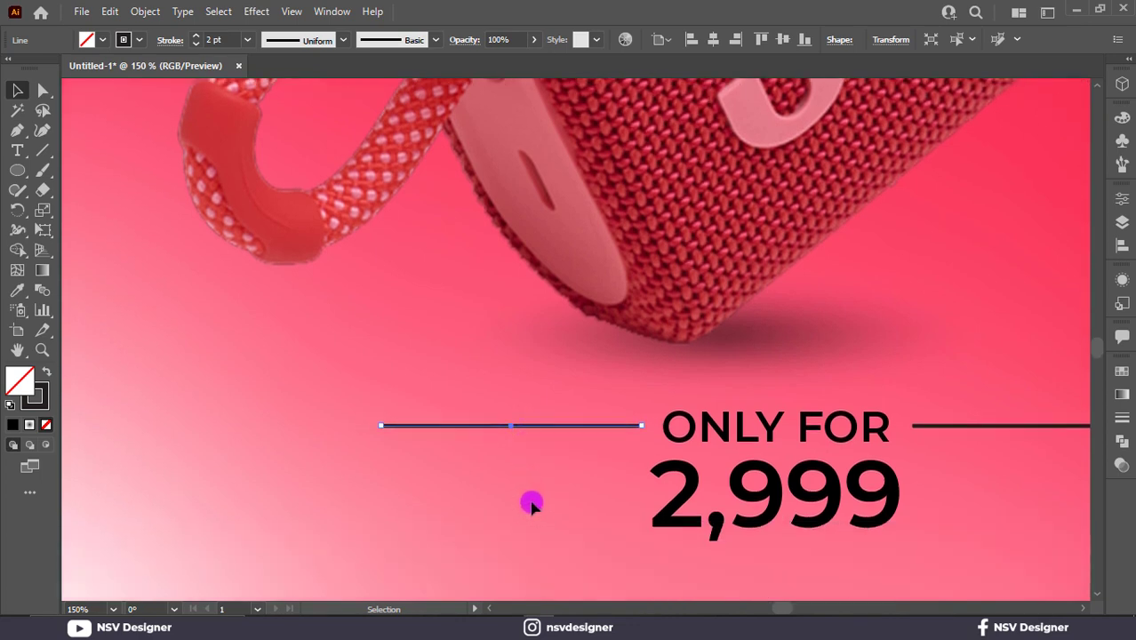
click(425, 486)
drag(425, 486, 389, 478)
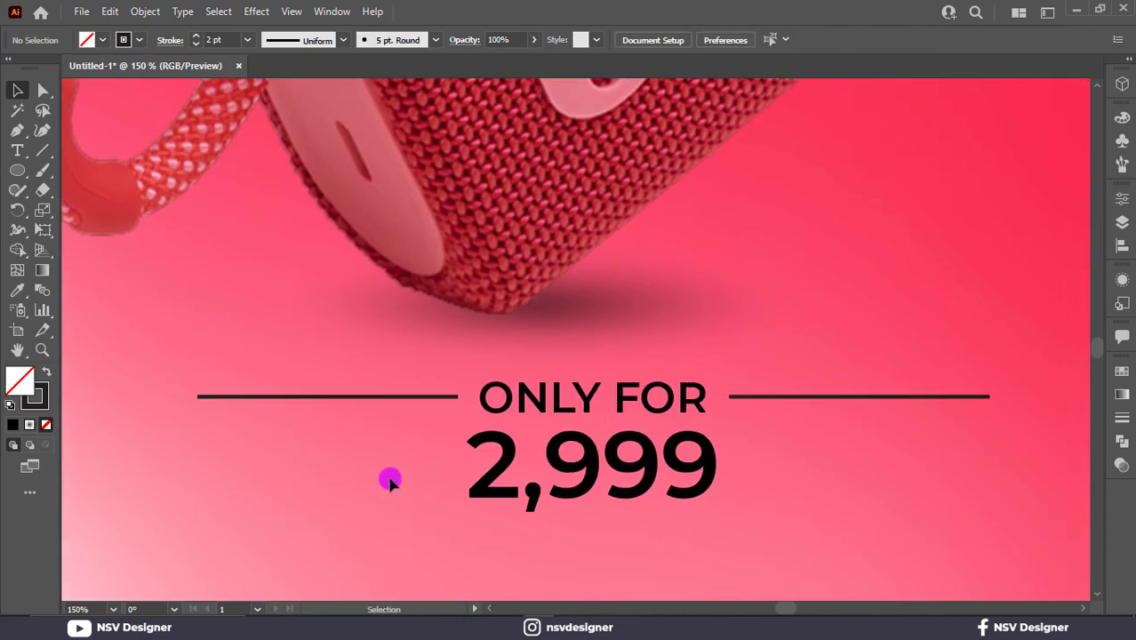
- Set the stroke color of both lines beside "ONLY FOR" to pure black, 000000
double_click(420, 397)
key(Escape)
shift+click(784, 397)
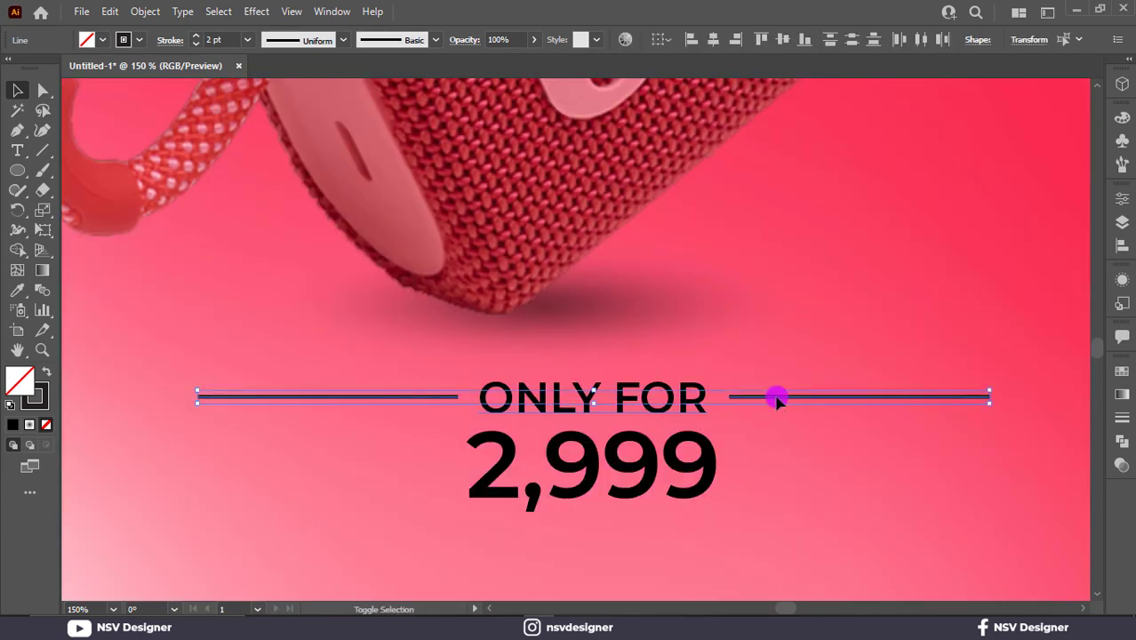
double_click(47, 406)
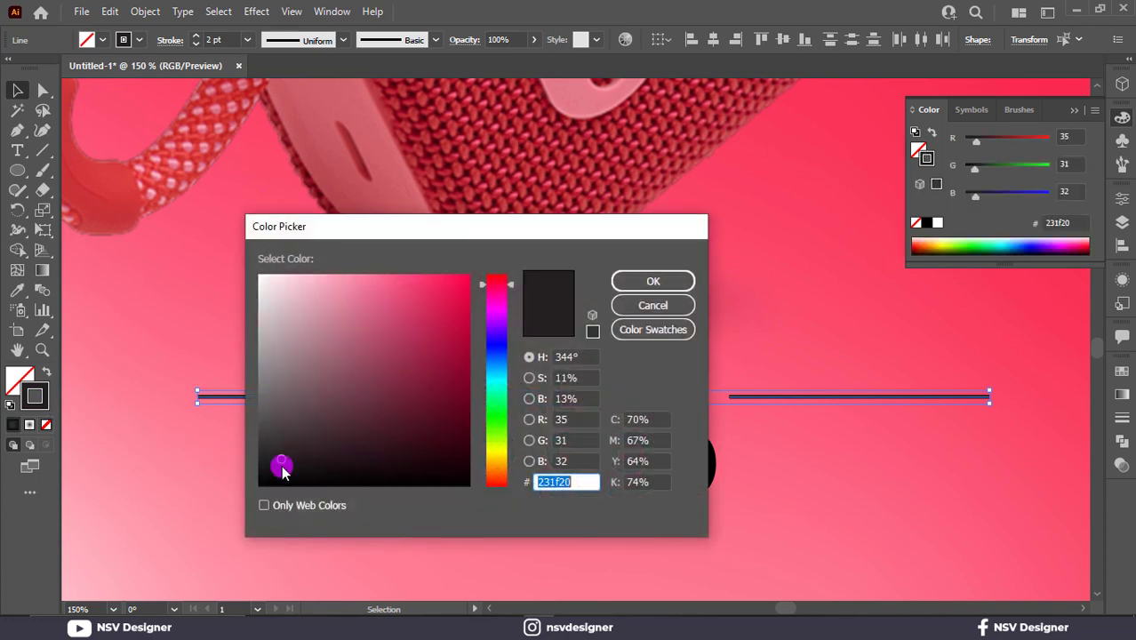
mouse_move(282, 465)
mouse_down()
mouse_move(214, 499)
mouse_move(256, 485)
mouse_up()
click(652, 281)
click(777, 360)
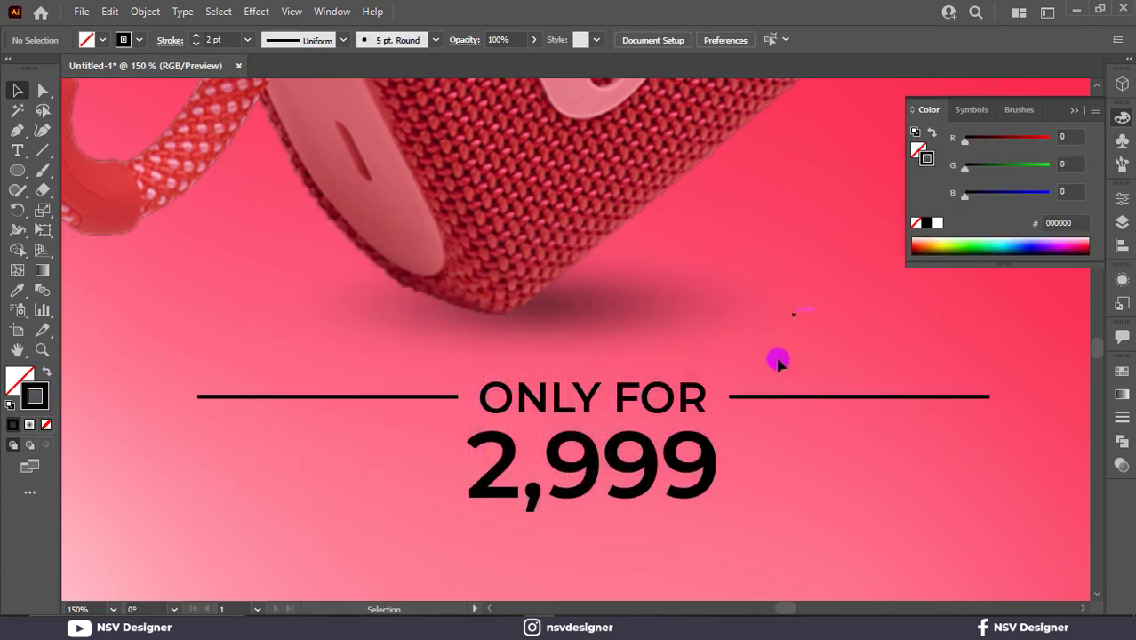
scroll(778, 361, down, 2)
key(ctrl+0)
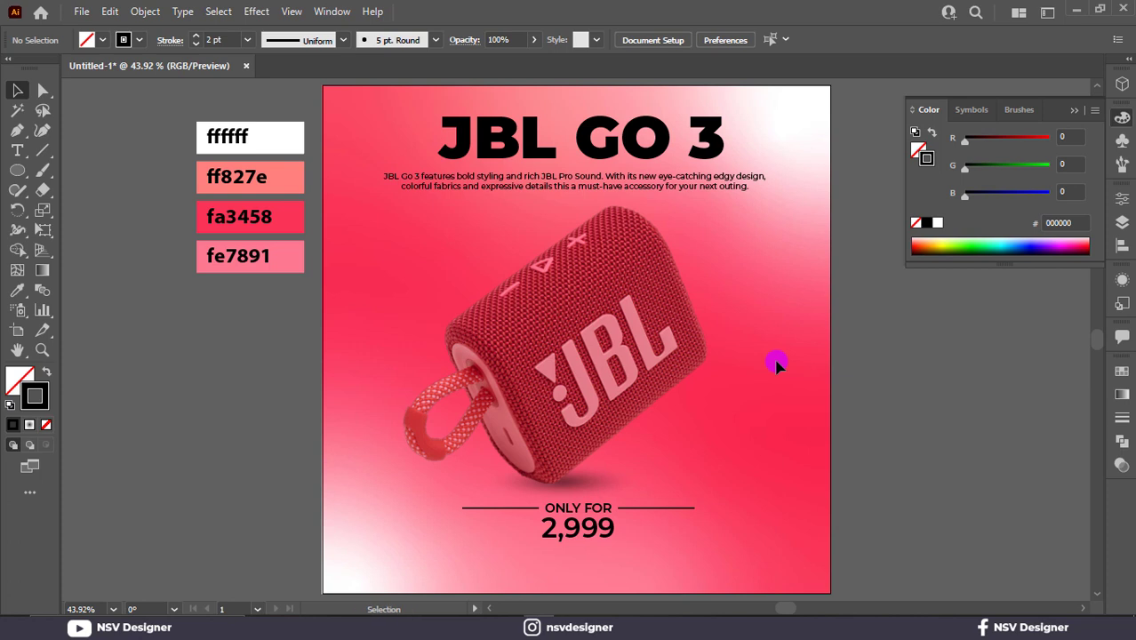
click(1072, 113)
- Draw a wide rectangle beneath the price and give it a black fill with no stroke
right_click(38, 173)
right_click(17, 171)
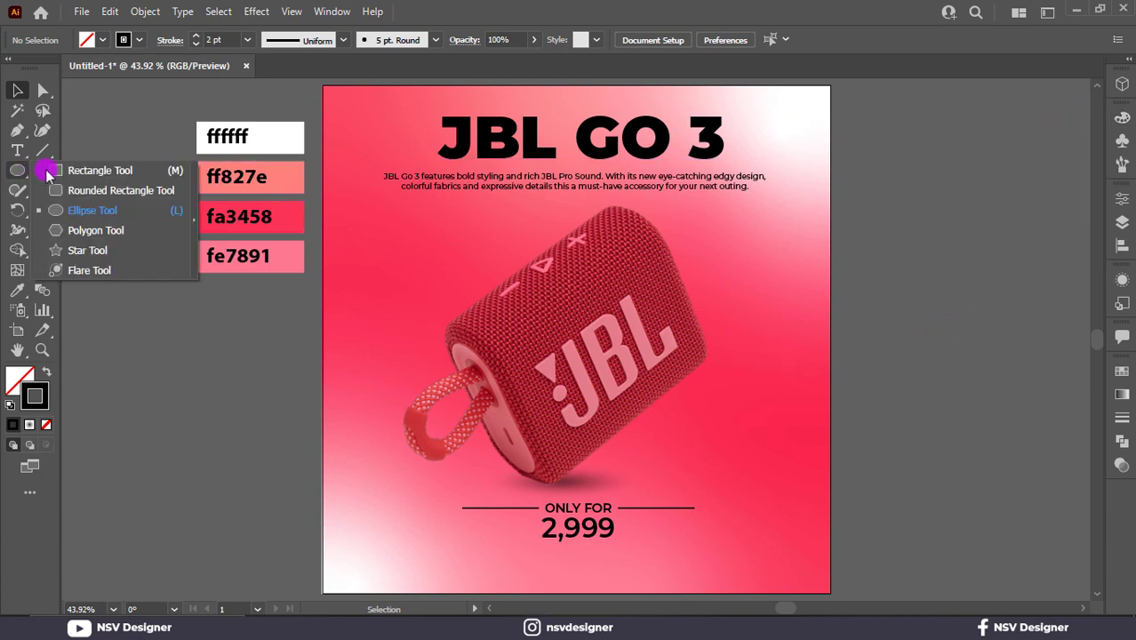
click(79, 169)
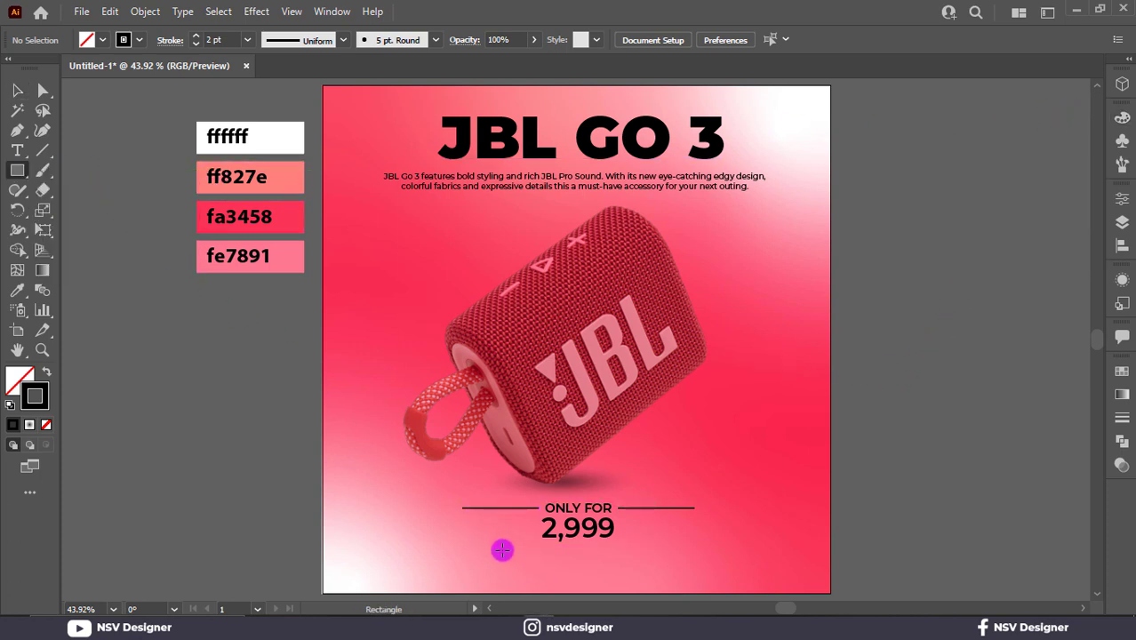
mouse_move(501, 551)
mouse_down()
mouse_move(654, 572)
mouse_move(642, 577)
mouse_up()
key(shift+x)
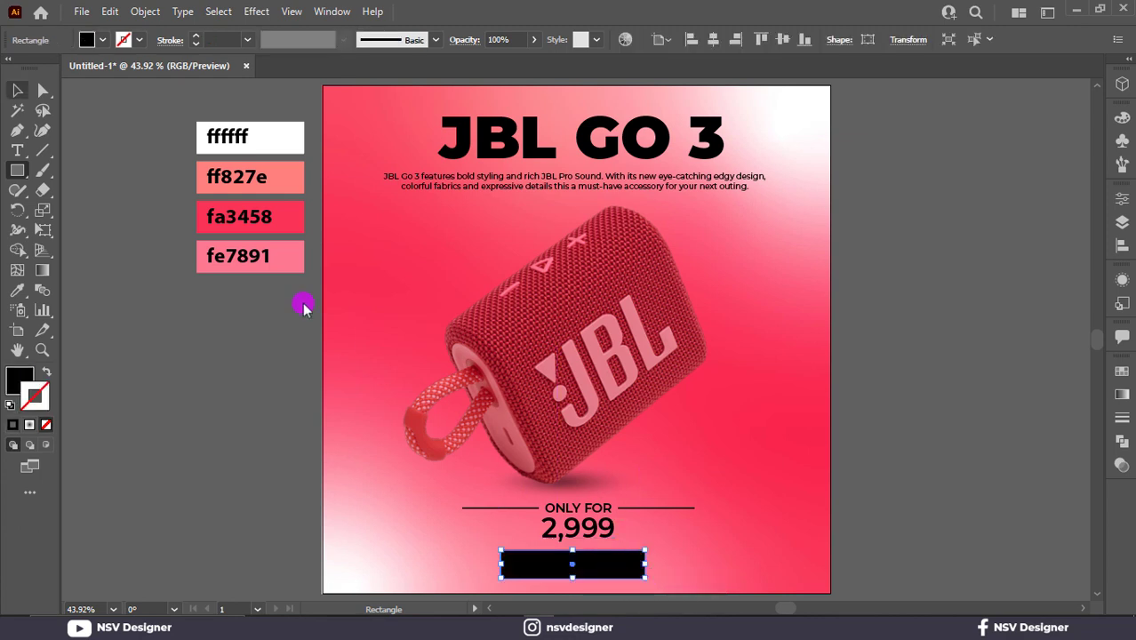
- Try to round the corners of the black rectangle beneath the price
click(41, 90)
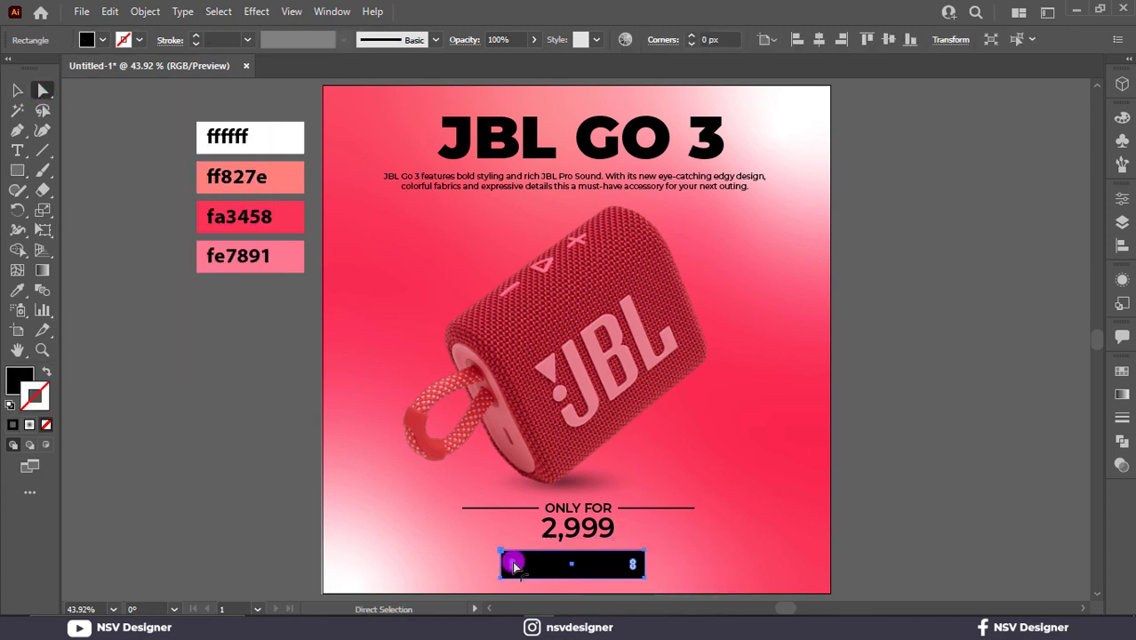
drag(515, 565, 514, 567)
key(ctrl+z)
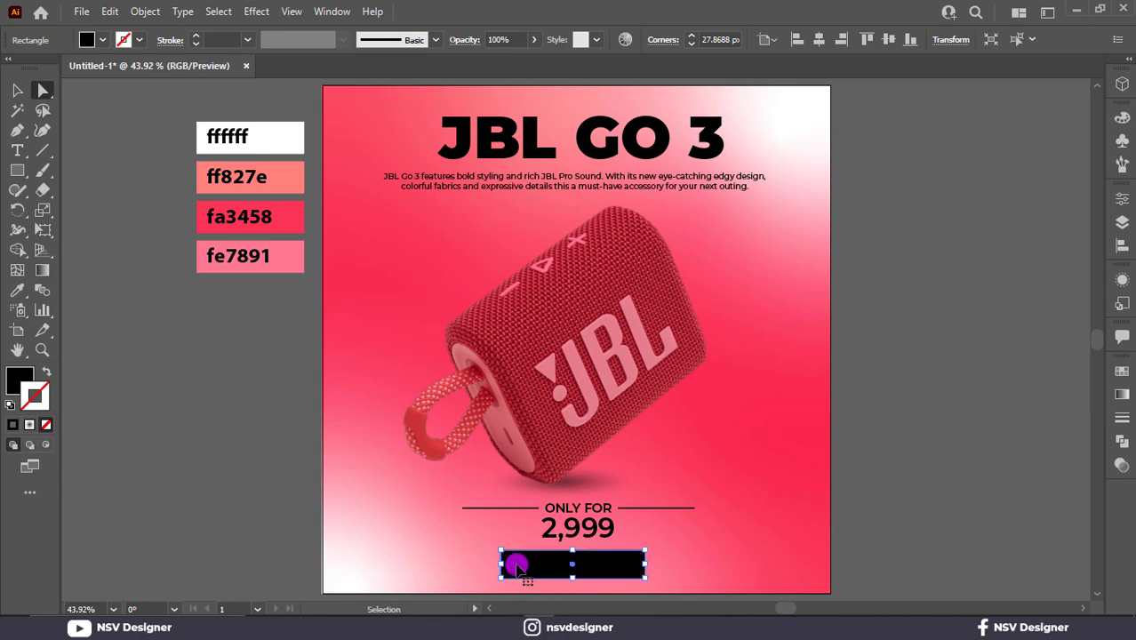
- Center the black rectangle beneath the price, narrow it evenly from both sides and fully round its corners into a pill shape
click(20, 89)
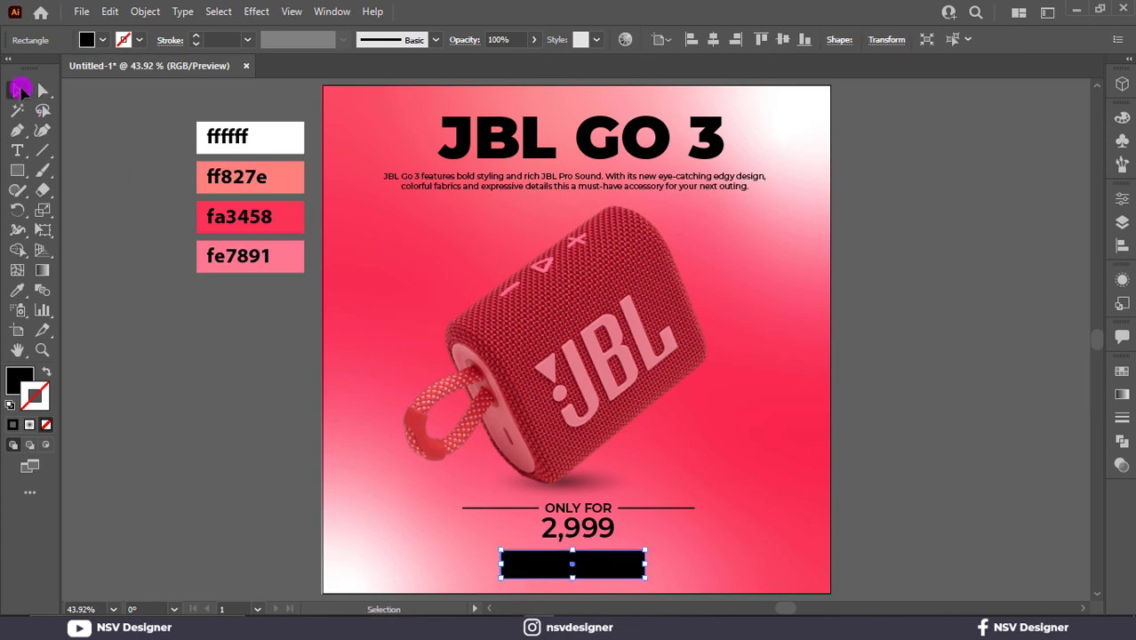
scroll(669, 451, down, 3)
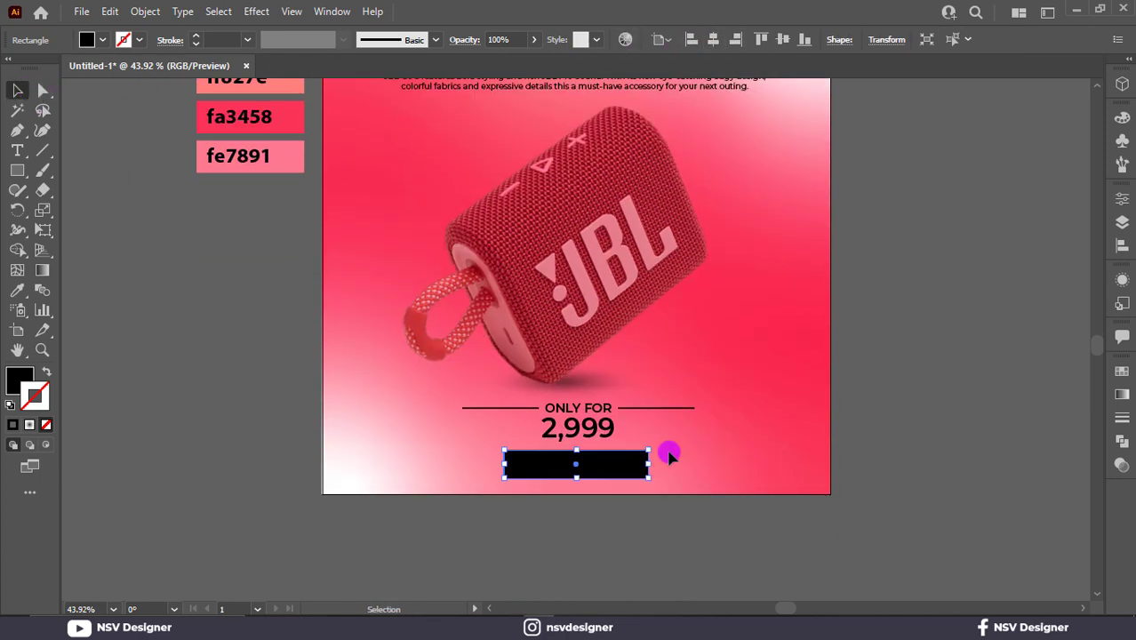
scroll(668, 453, up, 2)
scroll(668, 453, up, 3)
drag(443, 430, 812, 624)
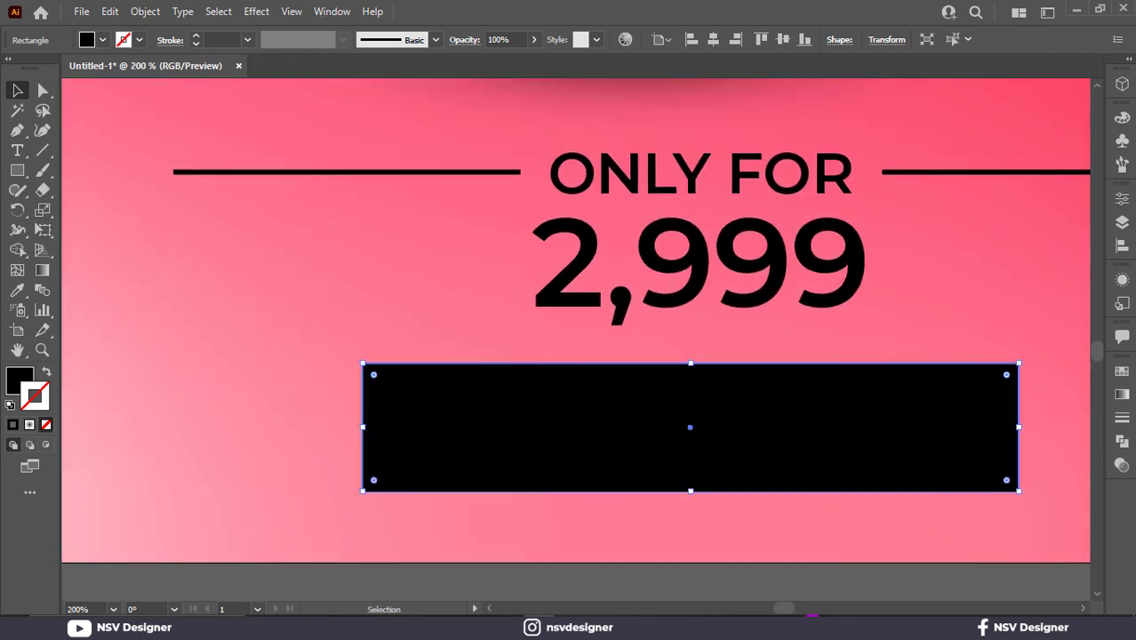
drag(1019, 427, 966, 427)
drag(953, 374, 680, 447)
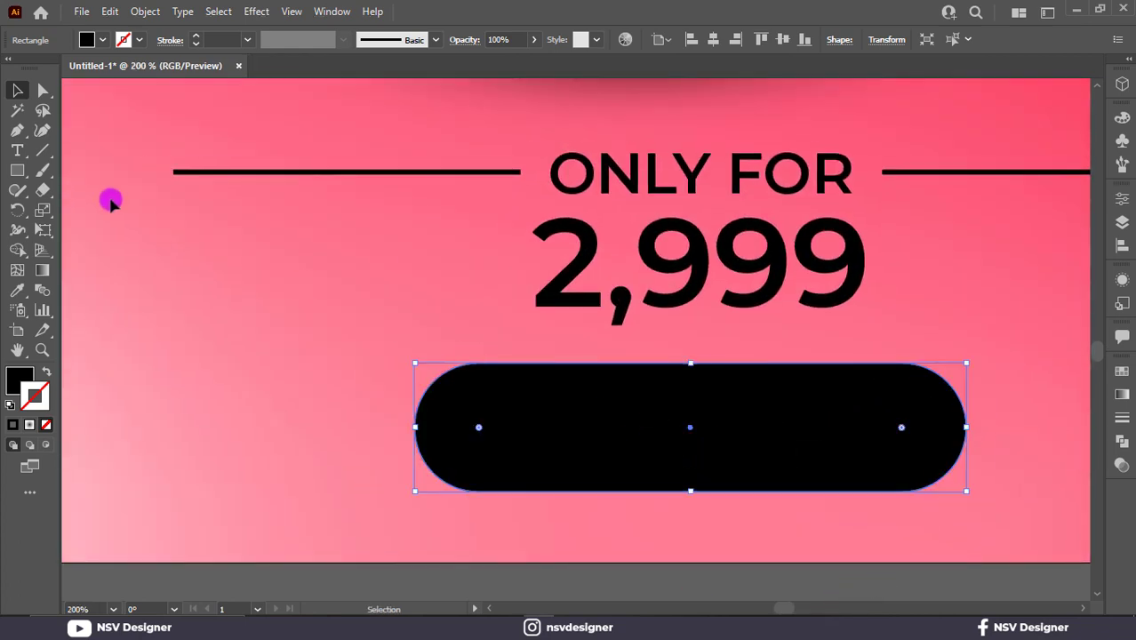
- Add the text "ORDER NOW" in the empty area beside the price
click(18, 157)
click(268, 320)
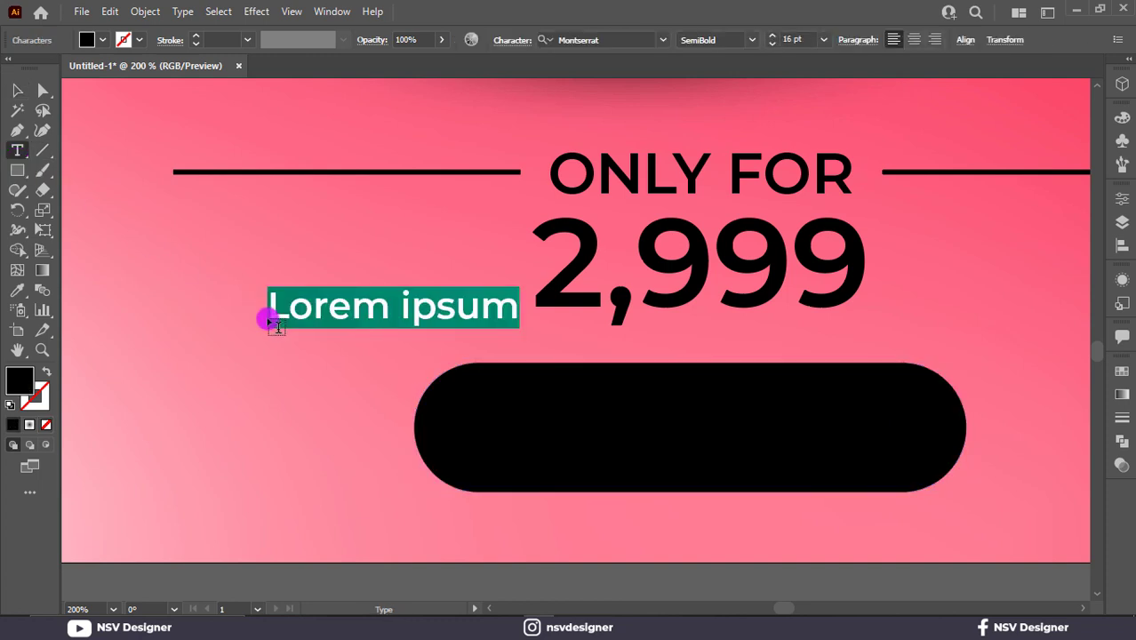
text(ORF)
text(DER )
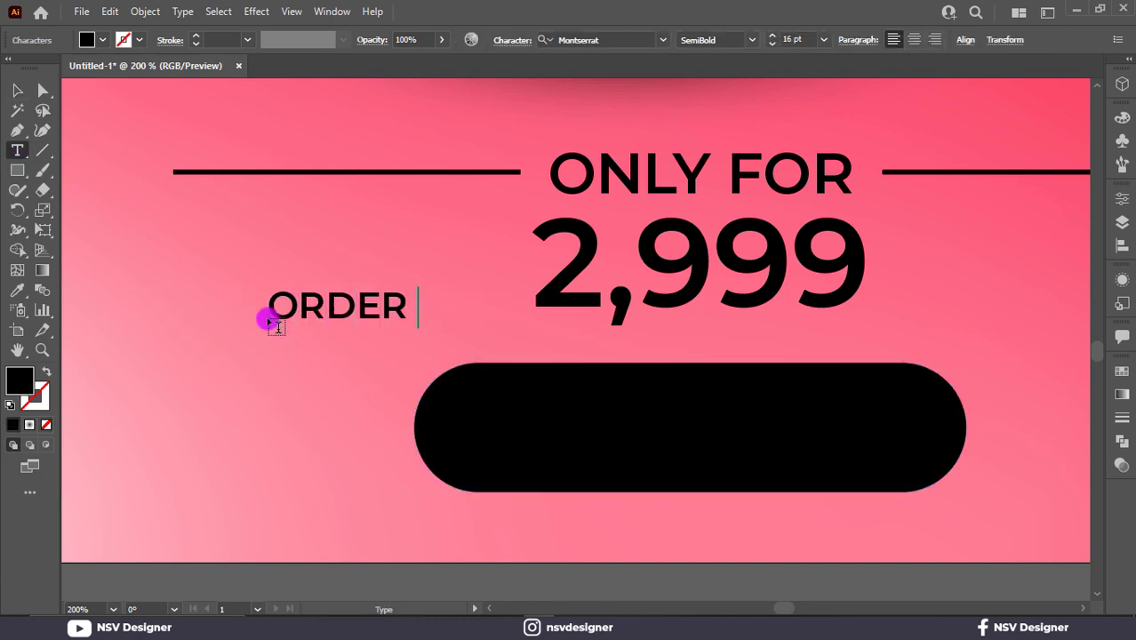
text(NOP)
text(OW)
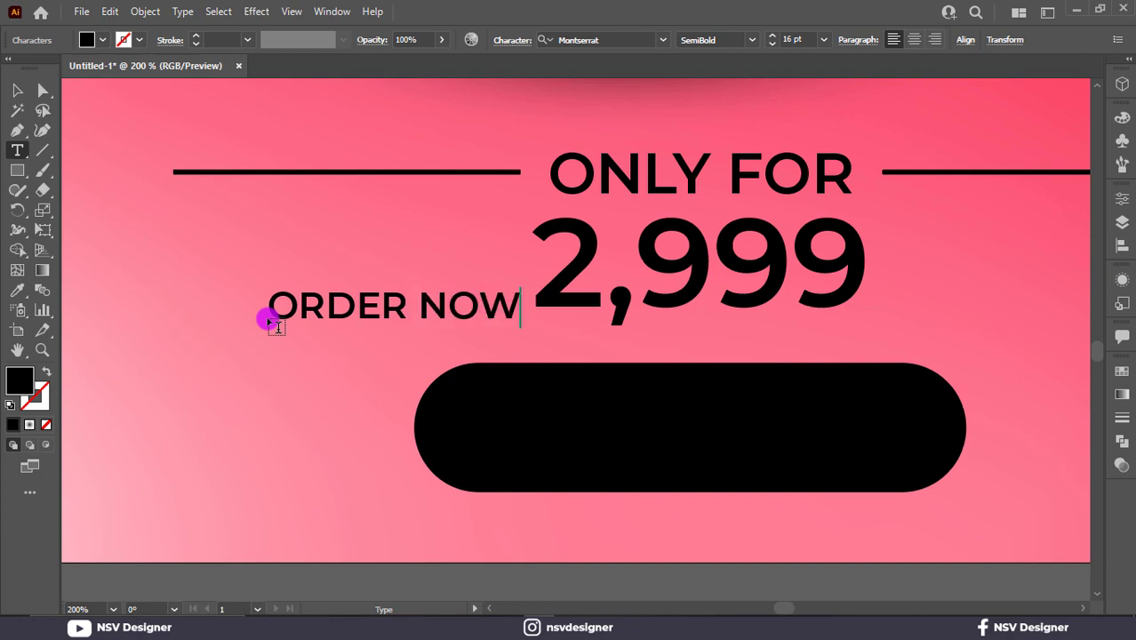
click(18, 90)
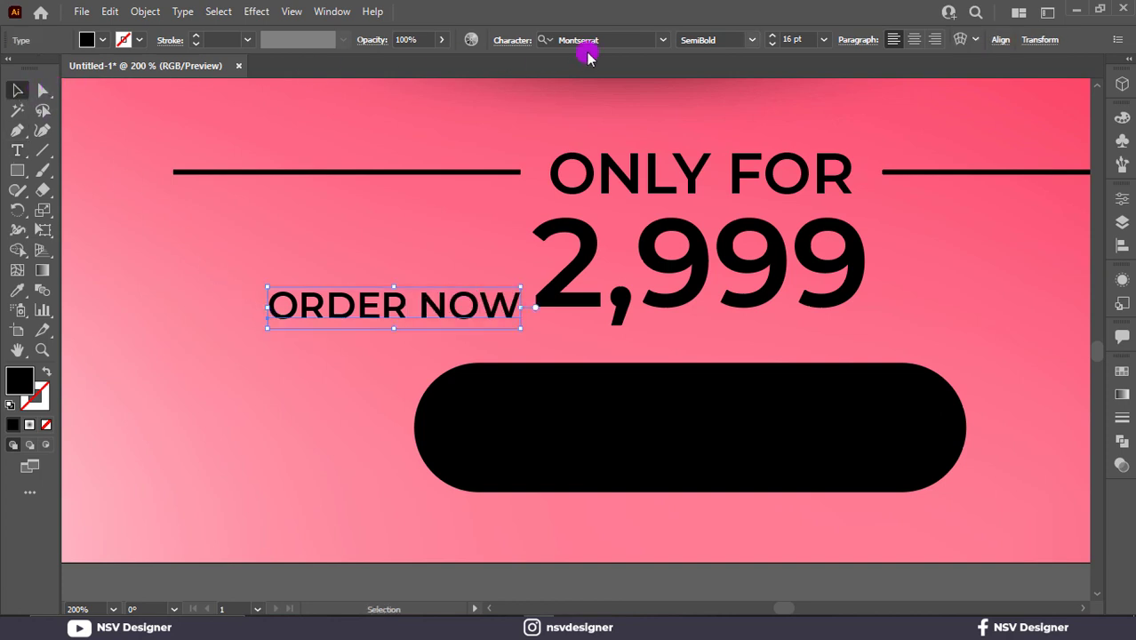
- Set the "ORDER NOW" text to Montserrat ExtraBold with a white fill
click(751, 40)
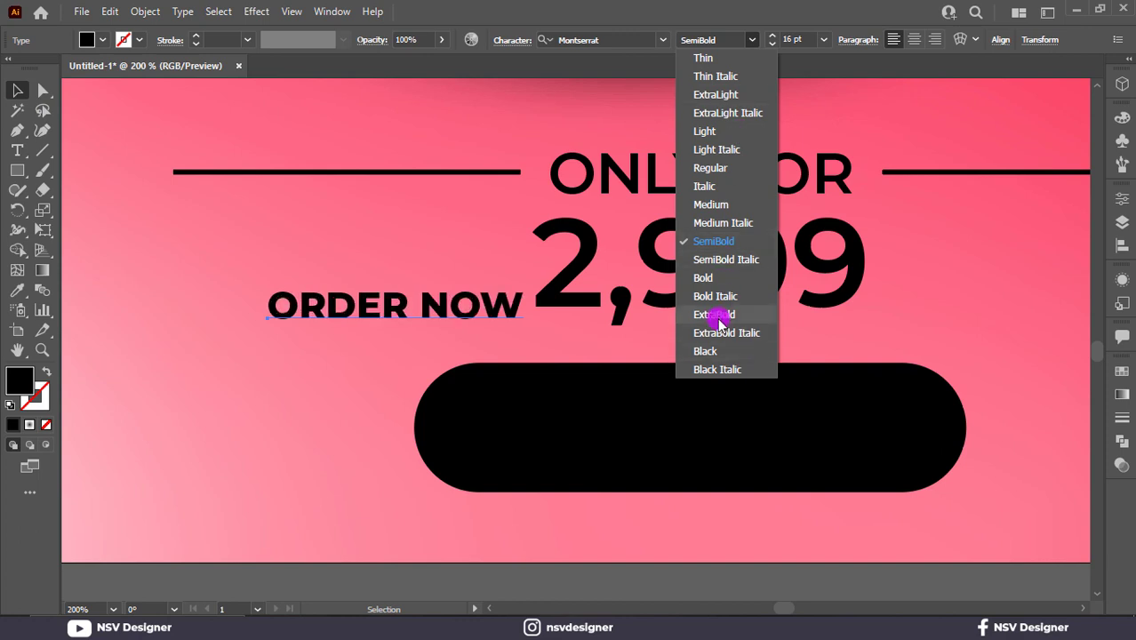
click(716, 315)
click(96, 41)
click(37, 69)
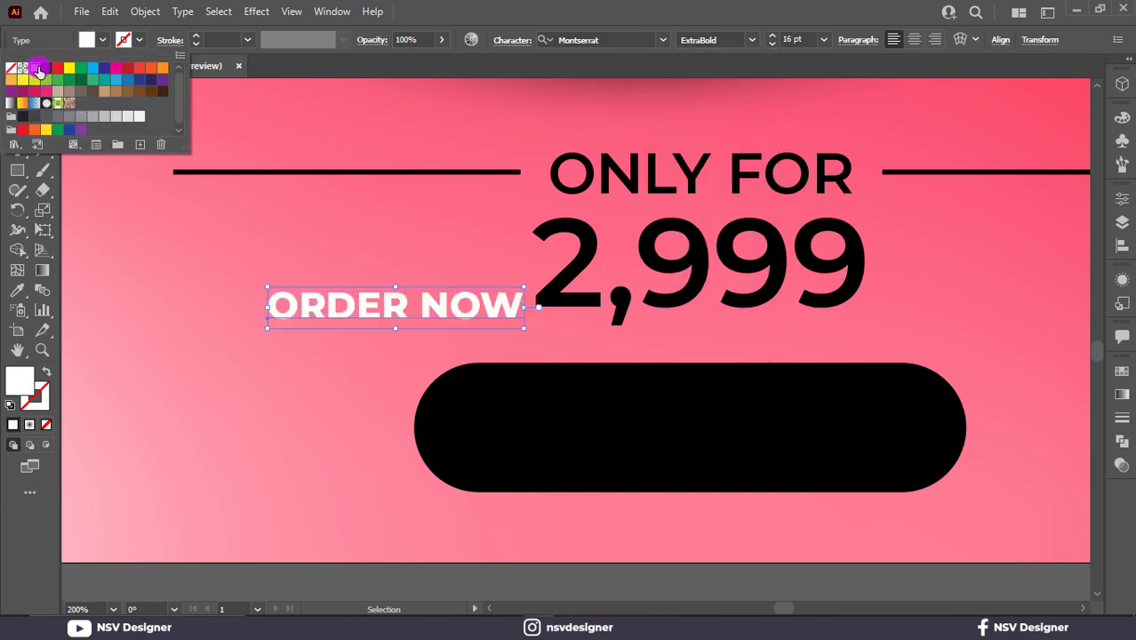
- Move "ORDER NOW" onto the black pill and enlarge it to about 26.8 pt so it fills the shape
click(455, 306)
drag(506, 321, 689, 405)
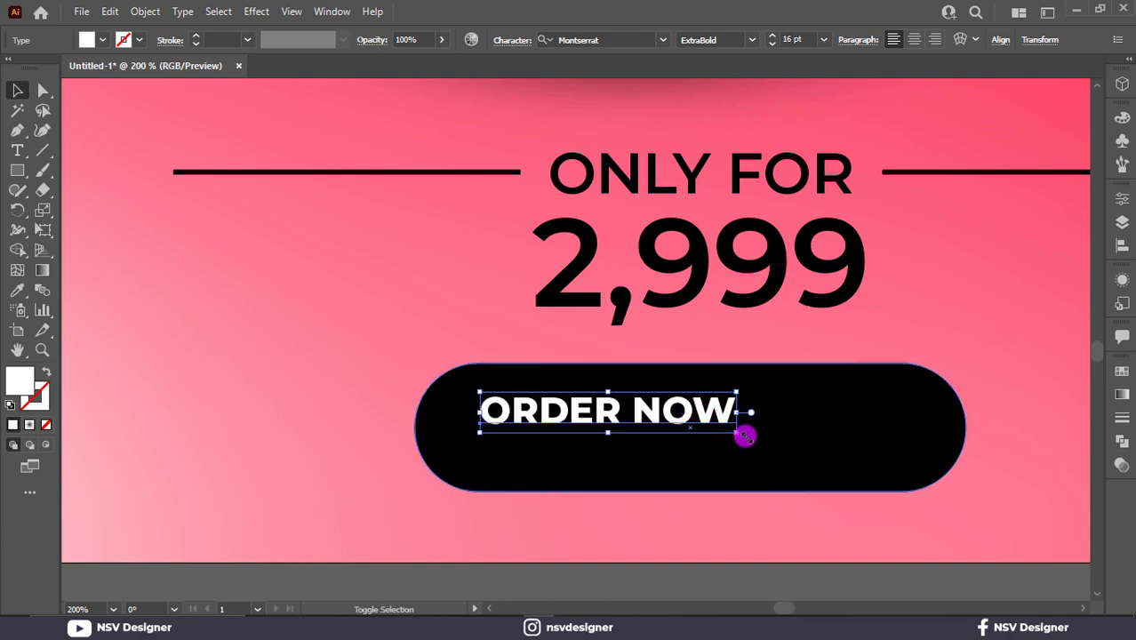
drag(746, 432, 906, 489)
drag(849, 446, 833, 451)
click(304, 336)
- Align the "ORDER NOW" text and the black pill horizontally on their centers
key(ctrl+0)
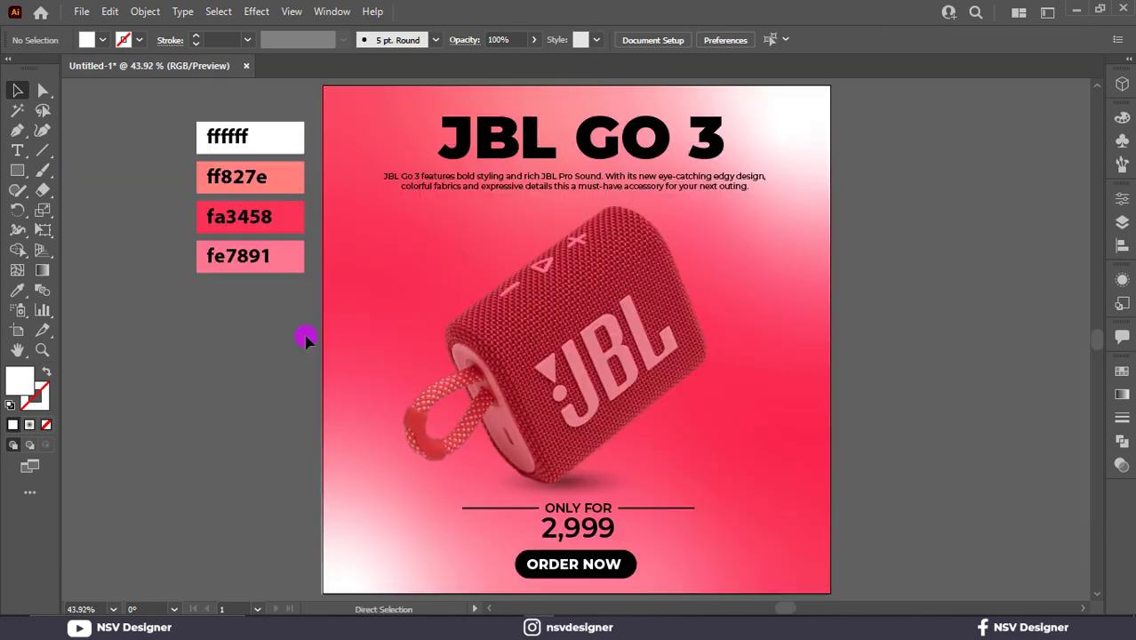
click(569, 563)
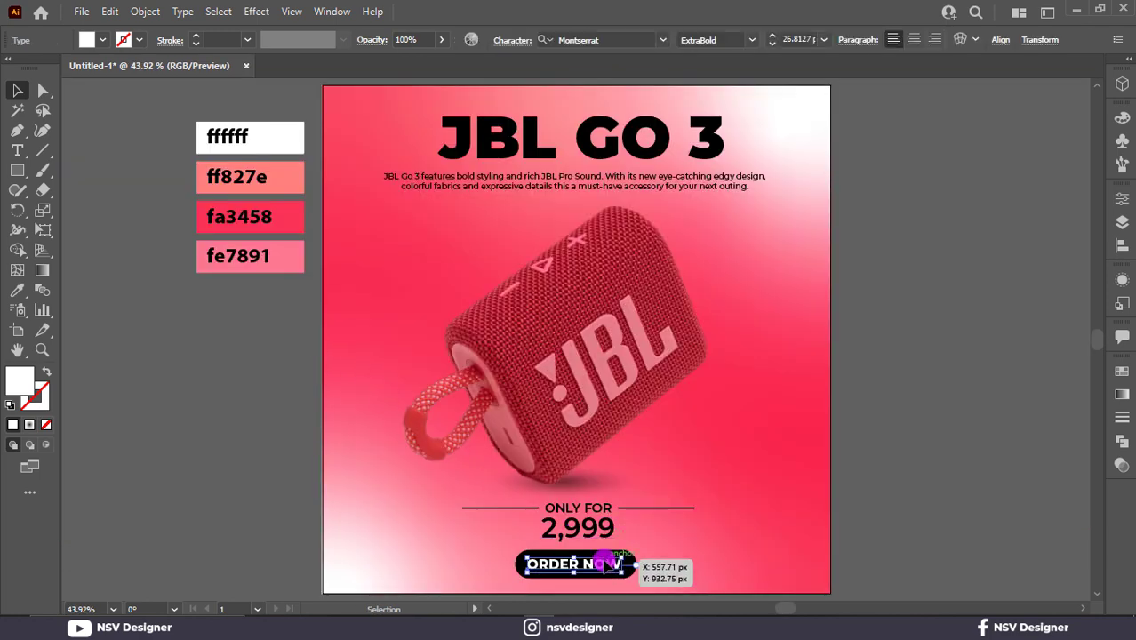
click(714, 558)
drag(563, 594, 563, 594)
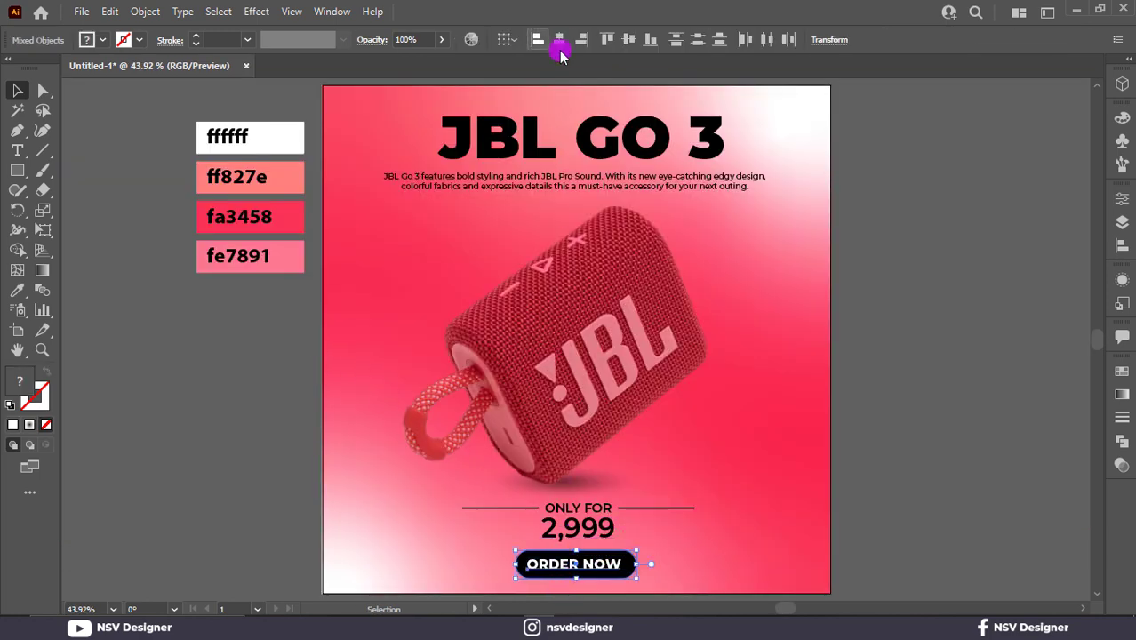
click(559, 39)
click(756, 570)
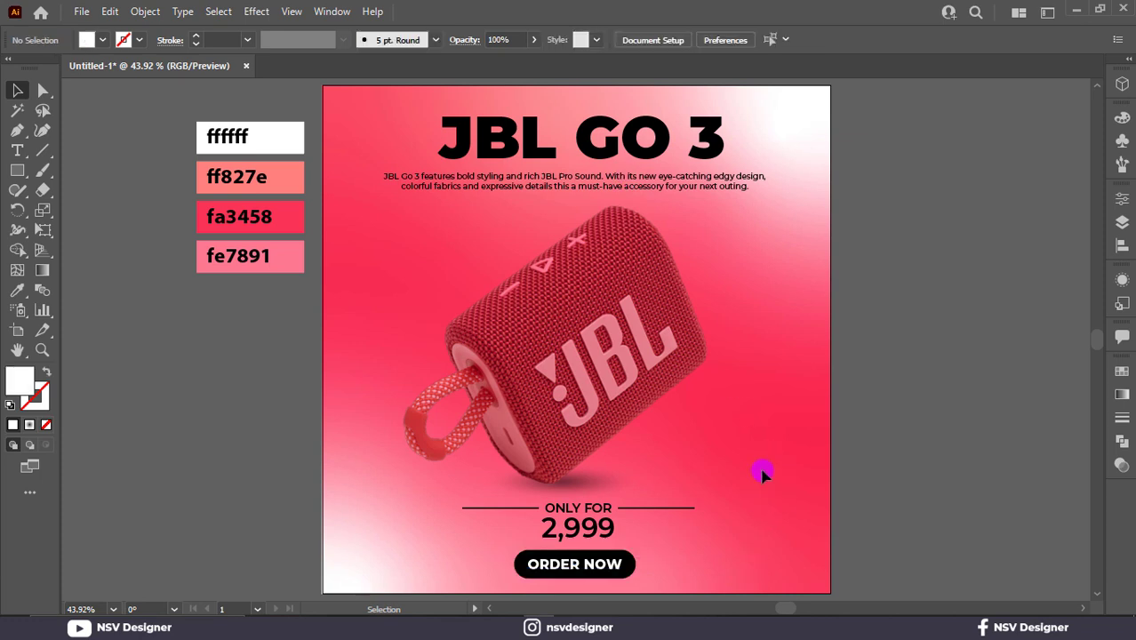
- Move the "JBL GO 3" title and its description slightly down, closer to the speaker
mouse_move(710, 178)
mouse_down()
mouse_move(700, 171)
mouse_move(708, 187)
mouse_move(728, 183)
mouse_up()
click(838, 334)
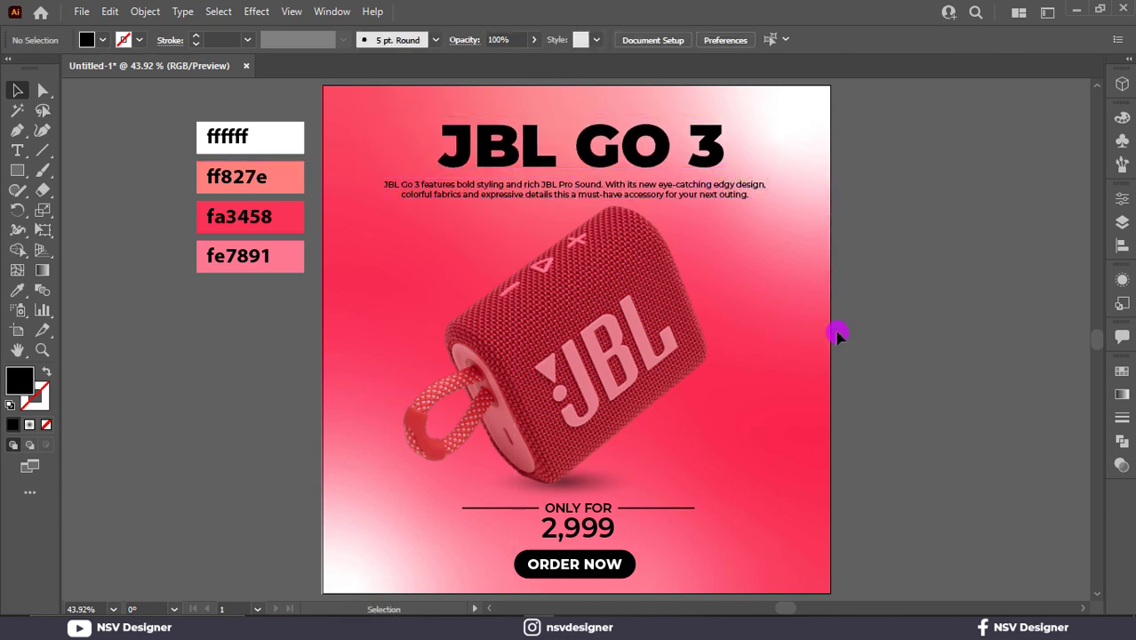
- Draw a circle over the speaker's strap and fill it with white sampled from the ffffff swatch
click(26, 174)
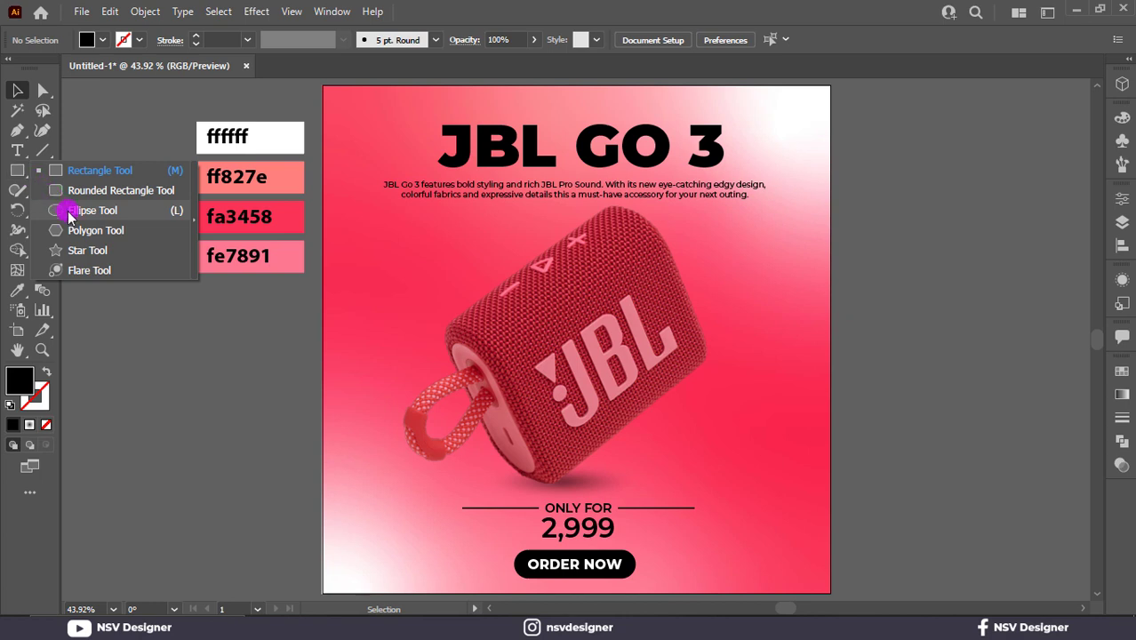
click(71, 215)
drag(380, 358, 446, 449)
click(17, 90)
drag(404, 352, 433, 383)
key(i)
click(282, 130)
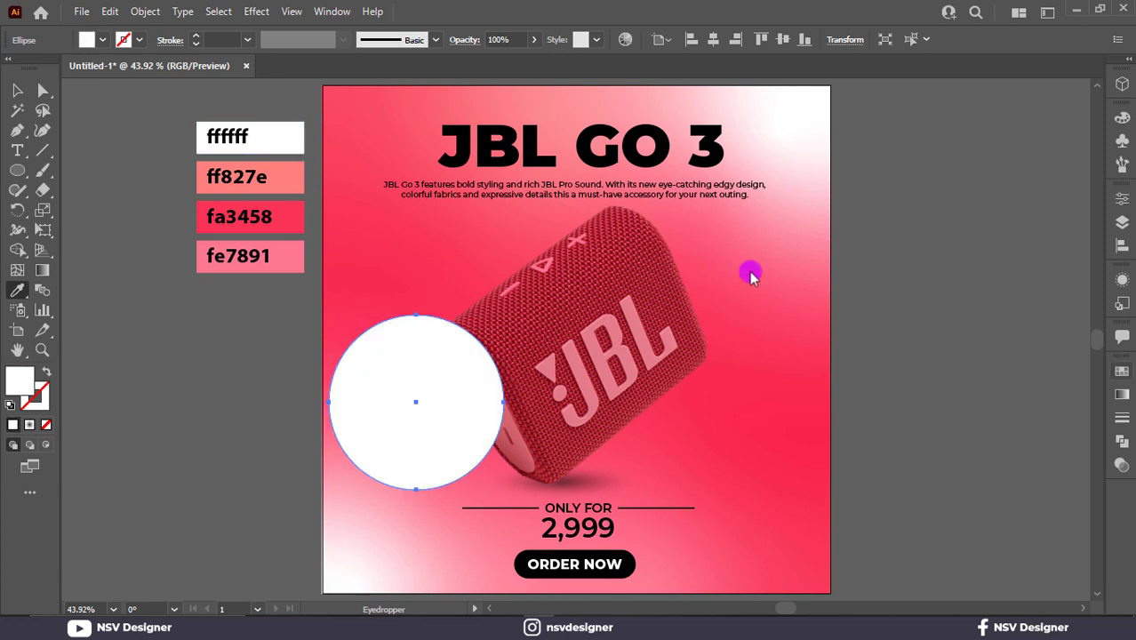
- Give the circle a linear gradient with white at both ends and 0% opacity on the first stop
click(1121, 394)
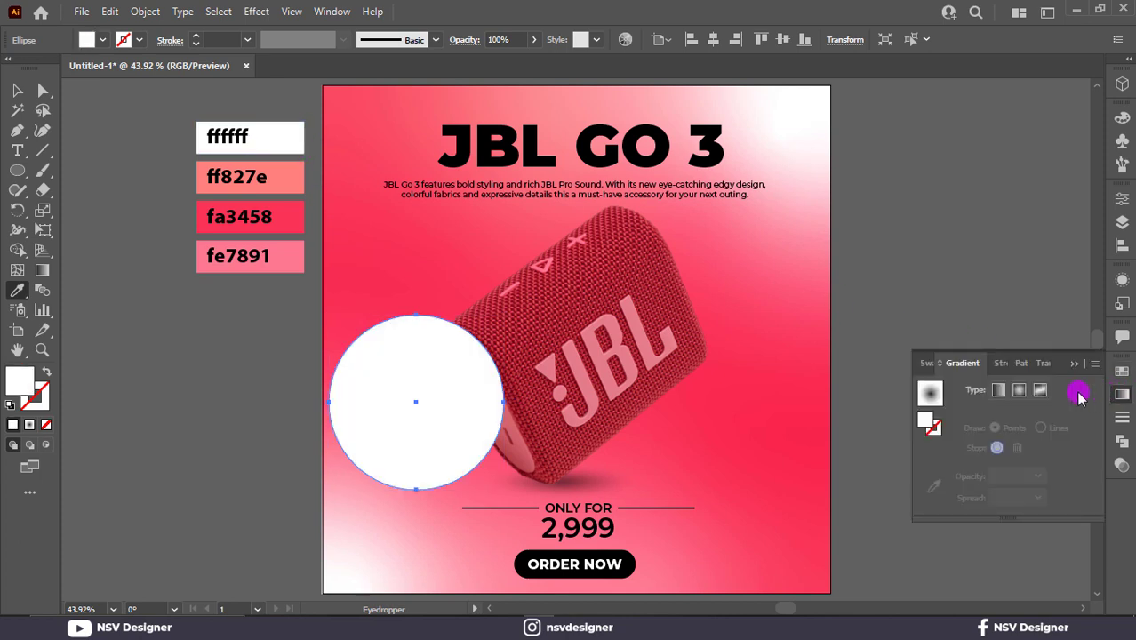
click(998, 391)
click(928, 513)
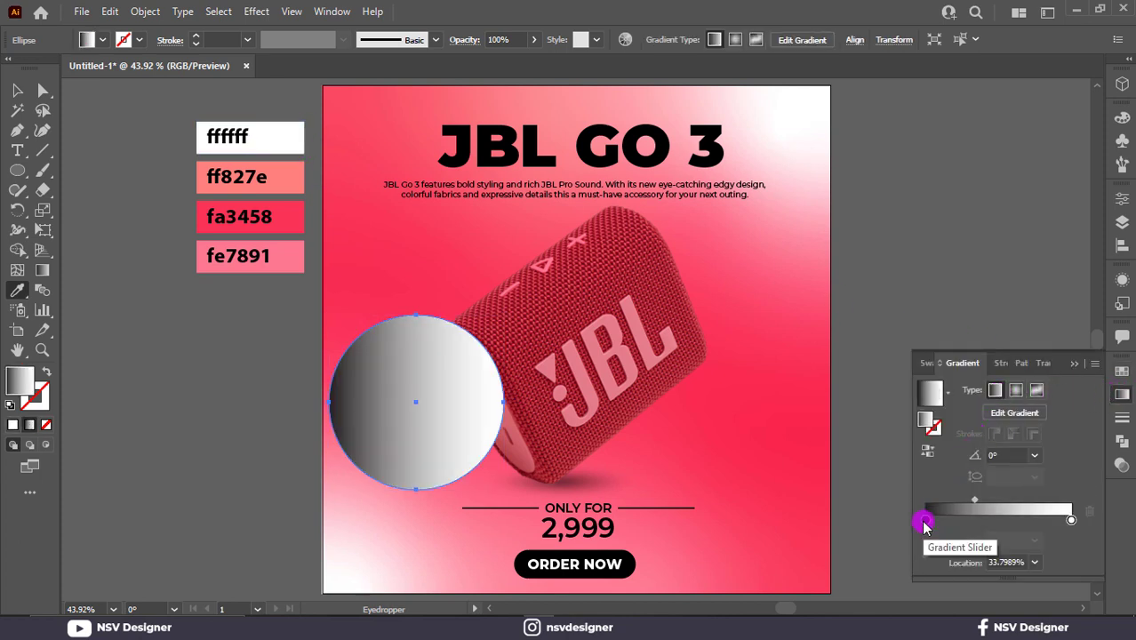
double_click(924, 517)
click(892, 437)
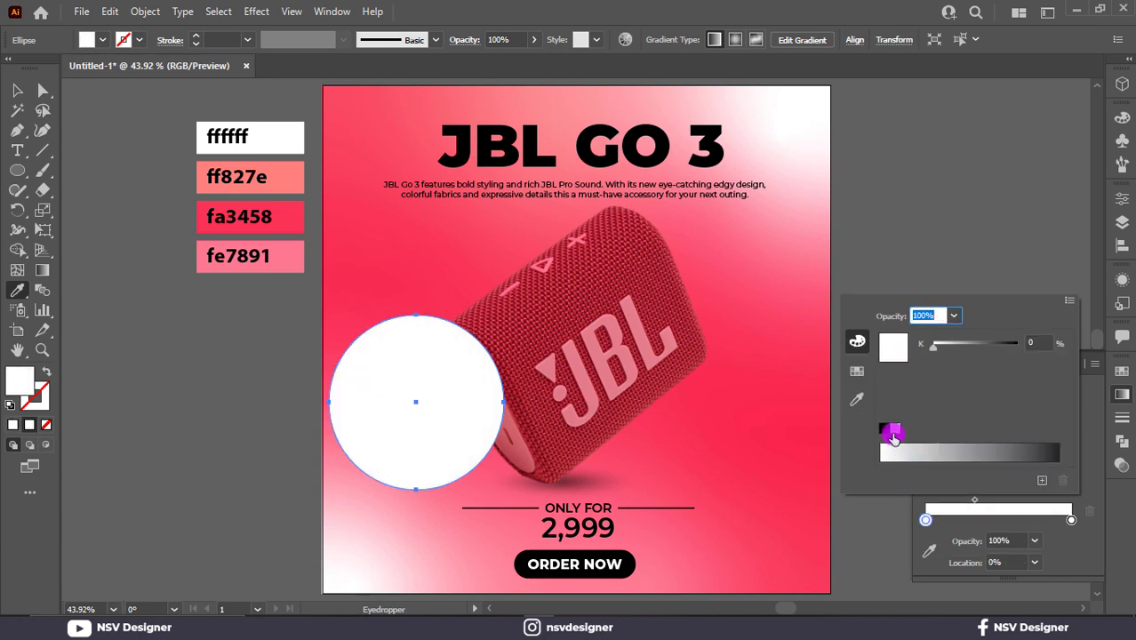
click(960, 548)
click(1016, 537)
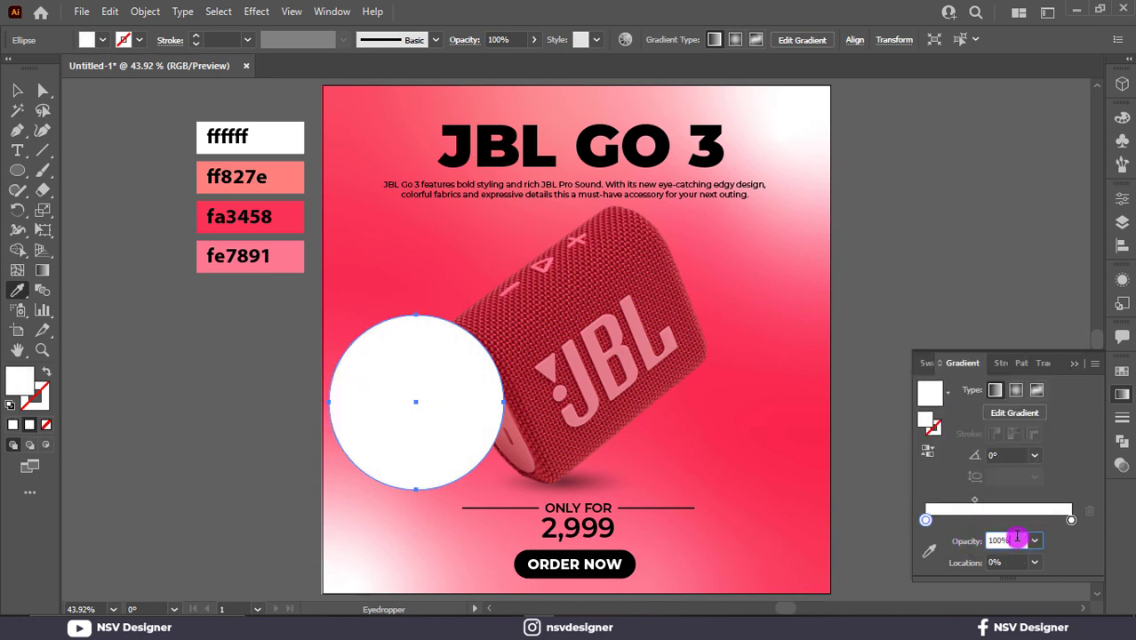
text(0)
key(Return)
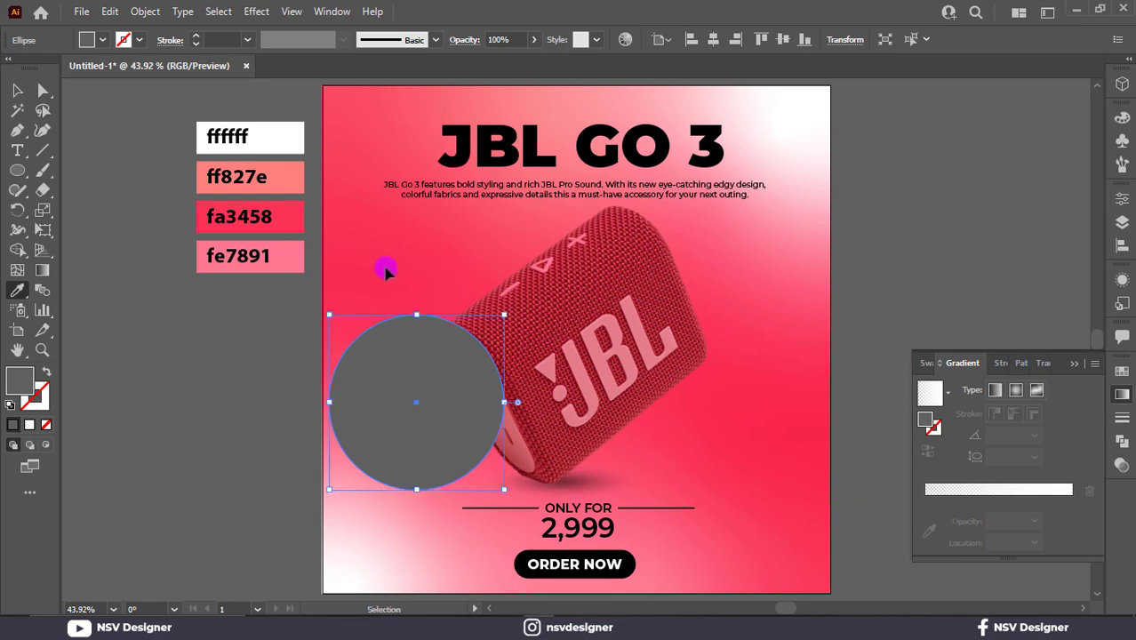
- Rotate the circle so its gradient runs at 90° and shift the gradient midpoint to about 61%
click(17, 89)
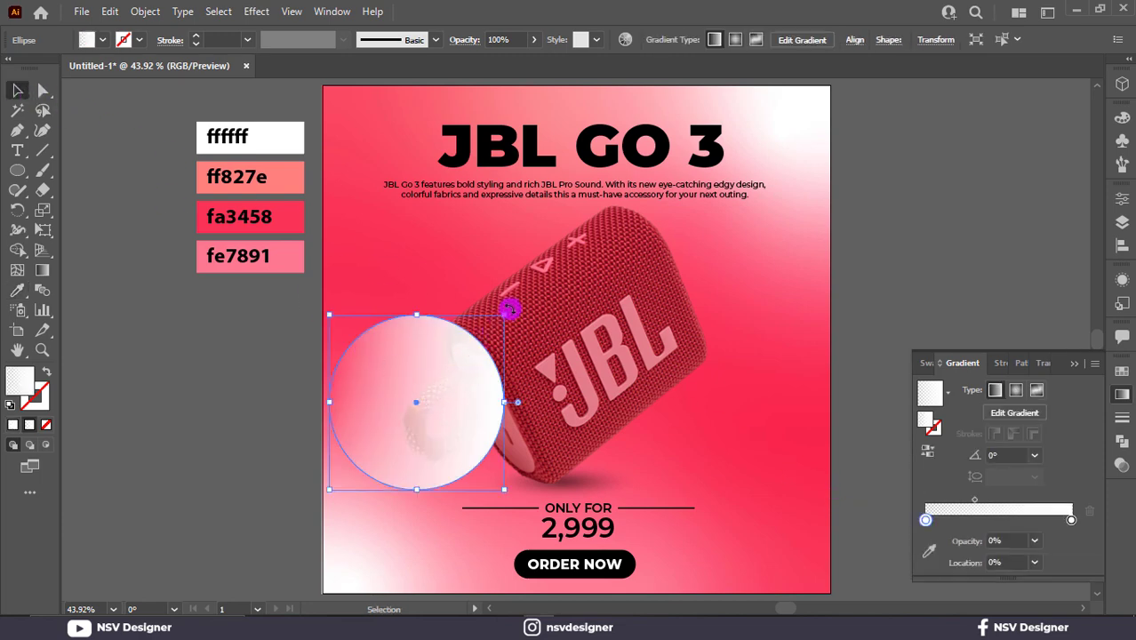
drag(508, 309, 320, 279)
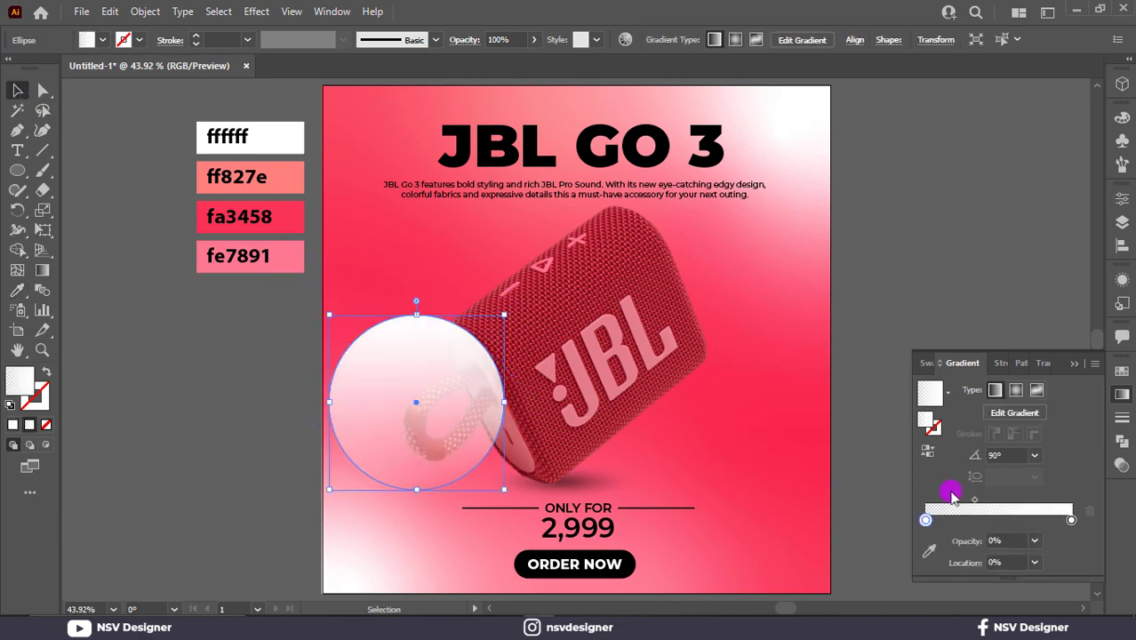
drag(974, 499, 1018, 503)
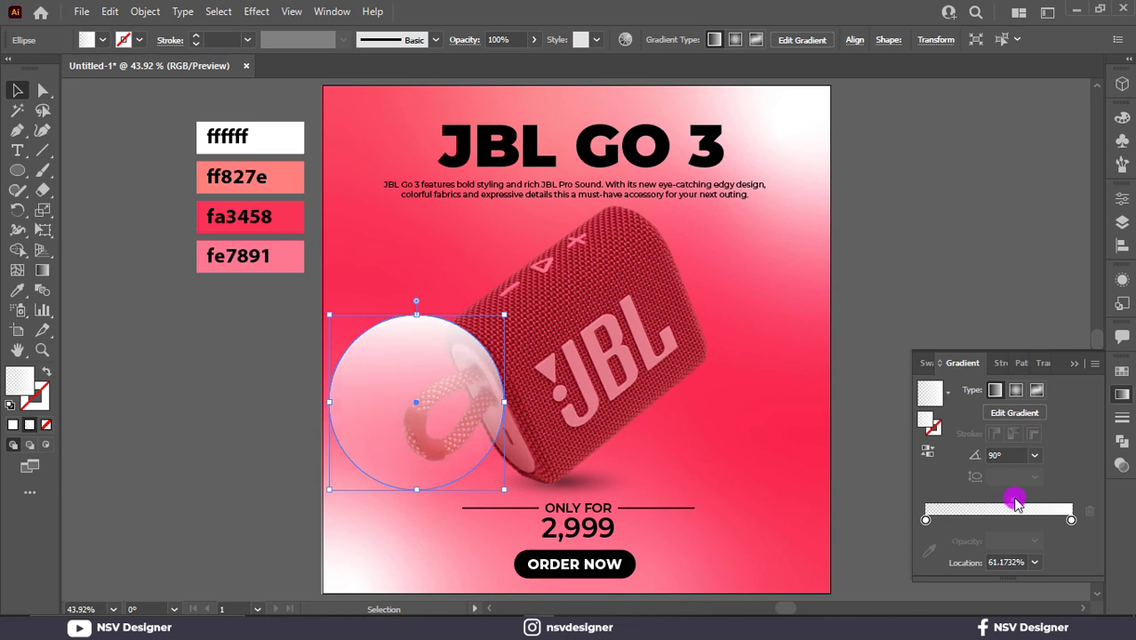
- Set the circle's blend mode to Overlay
click(1042, 362)
click(947, 388)
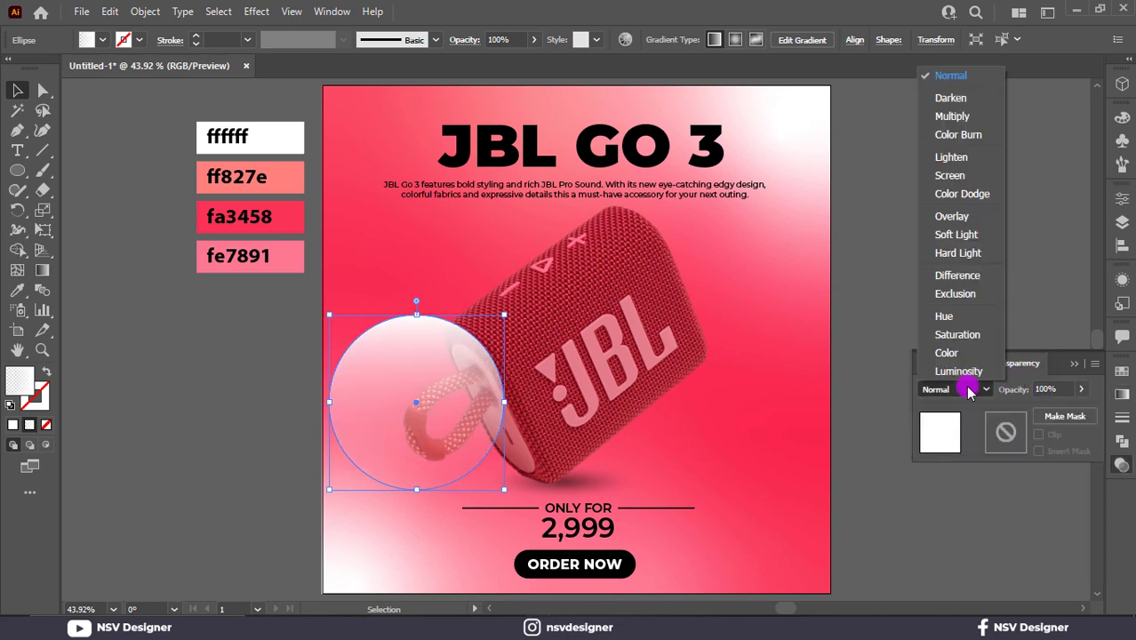
click(947, 216)
click(741, 355)
- Enlarge the overlay circle slightly and place it behind the speaker's strap, near the poster's lower-left corner
drag(446, 405, 463, 337)
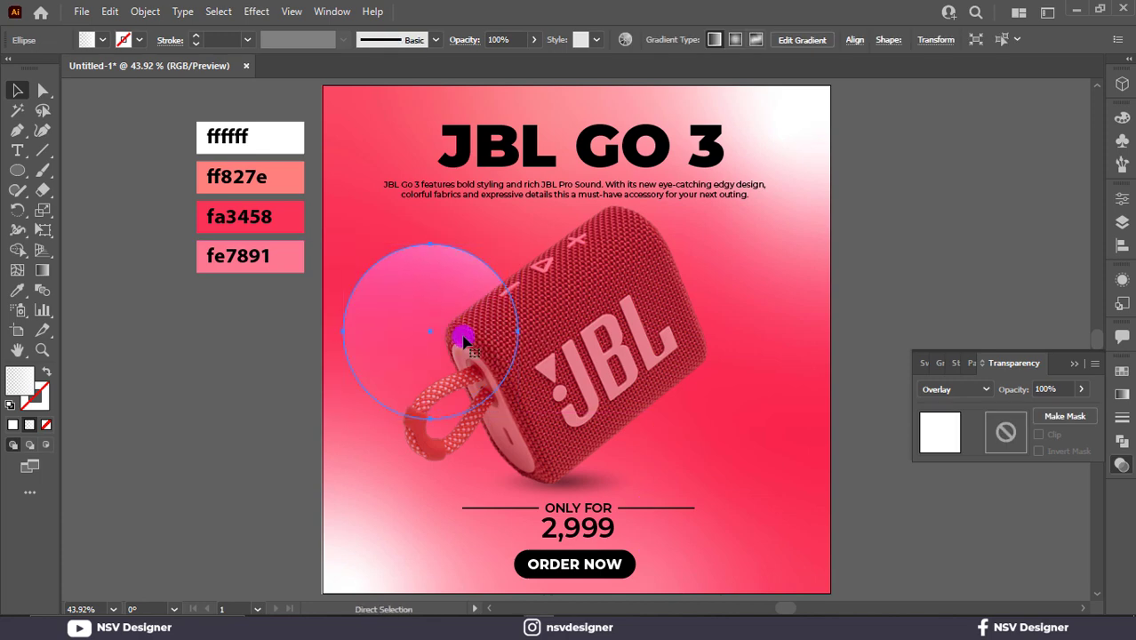
click(864, 435)
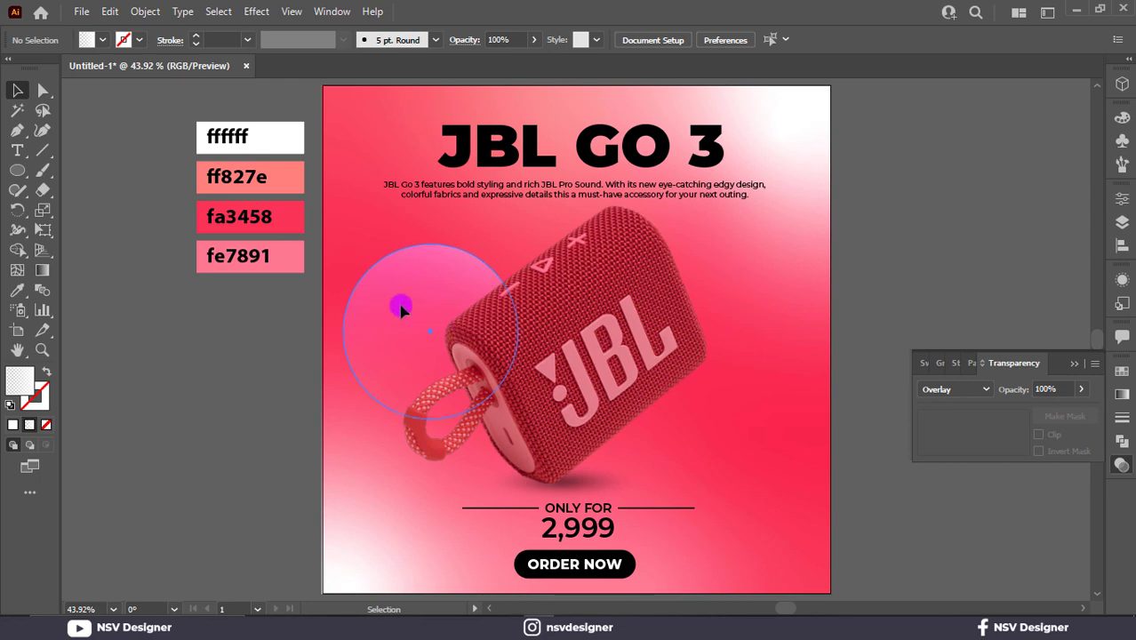
drag(398, 304, 421, 297)
drag(552, 413, 564, 426)
drag(486, 377, 457, 498)
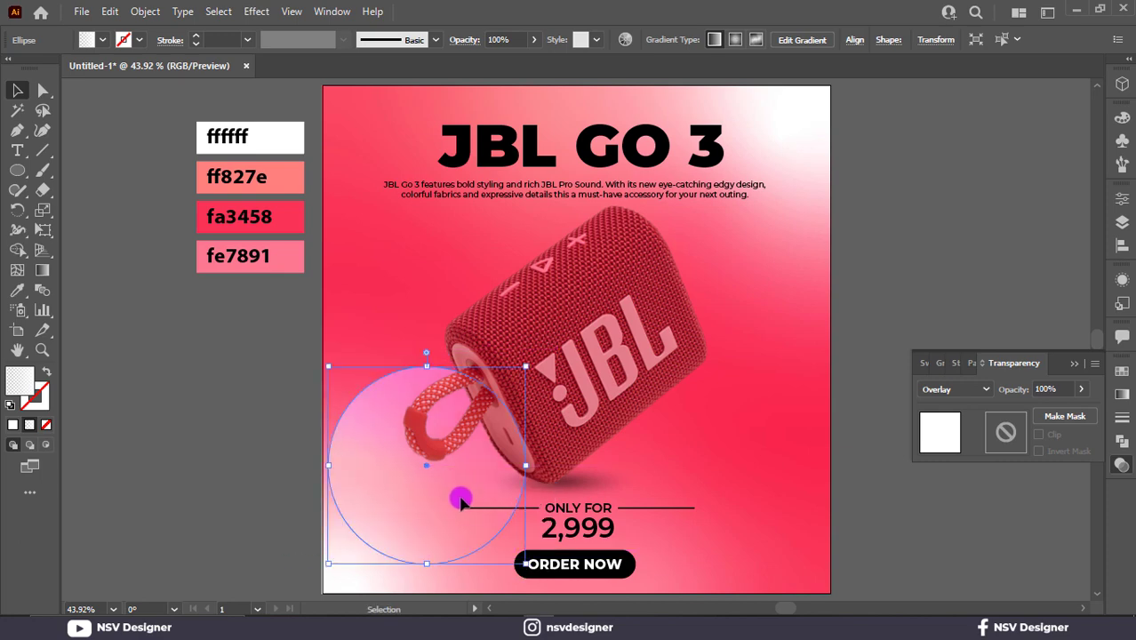
click(816, 463)
- Duplicate the overlay circle beside the artboard and cut a smaller concentric circle out of it with the Shape Builder to form a ring
drag(391, 451, 957, 265)
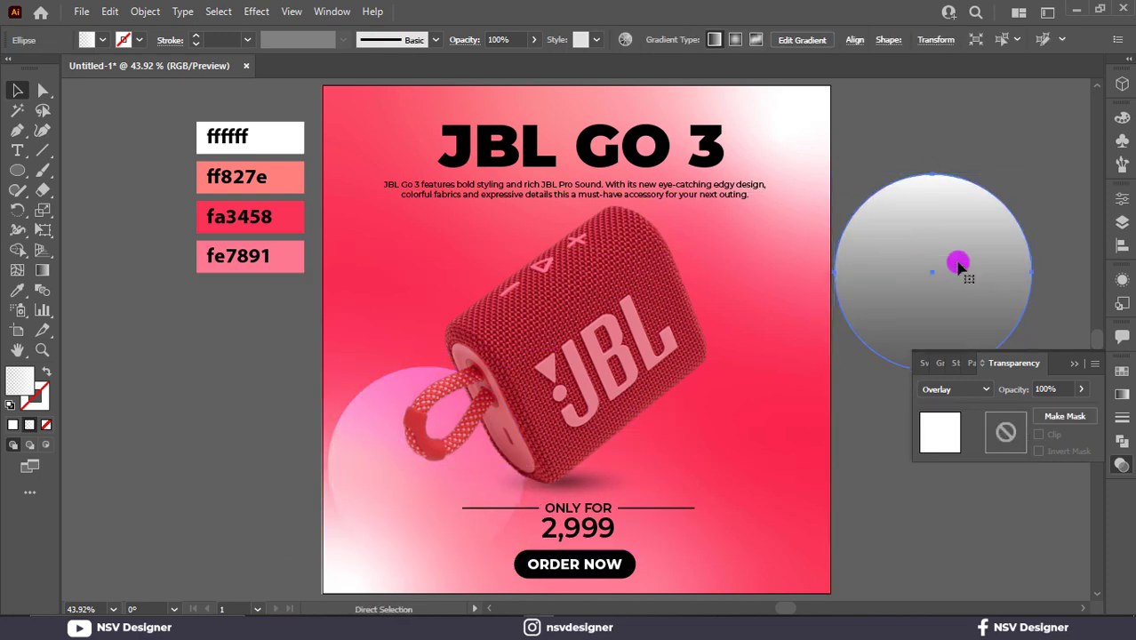
drag(1032, 174, 990, 218)
drag(906, 148, 944, 265)
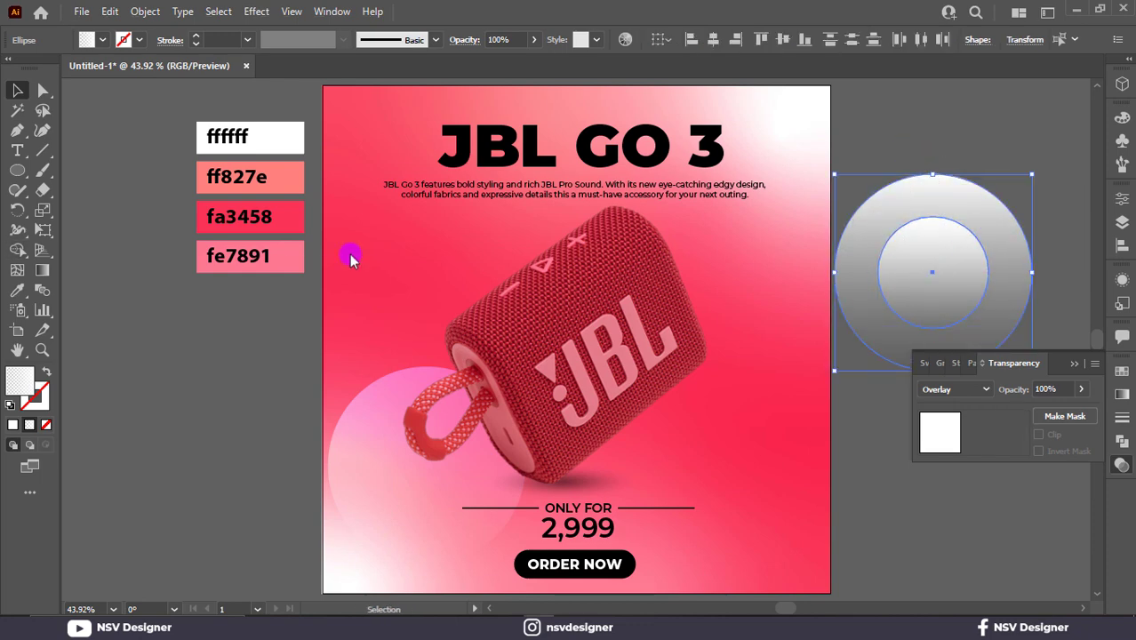
click(18, 250)
alt+click(930, 284)
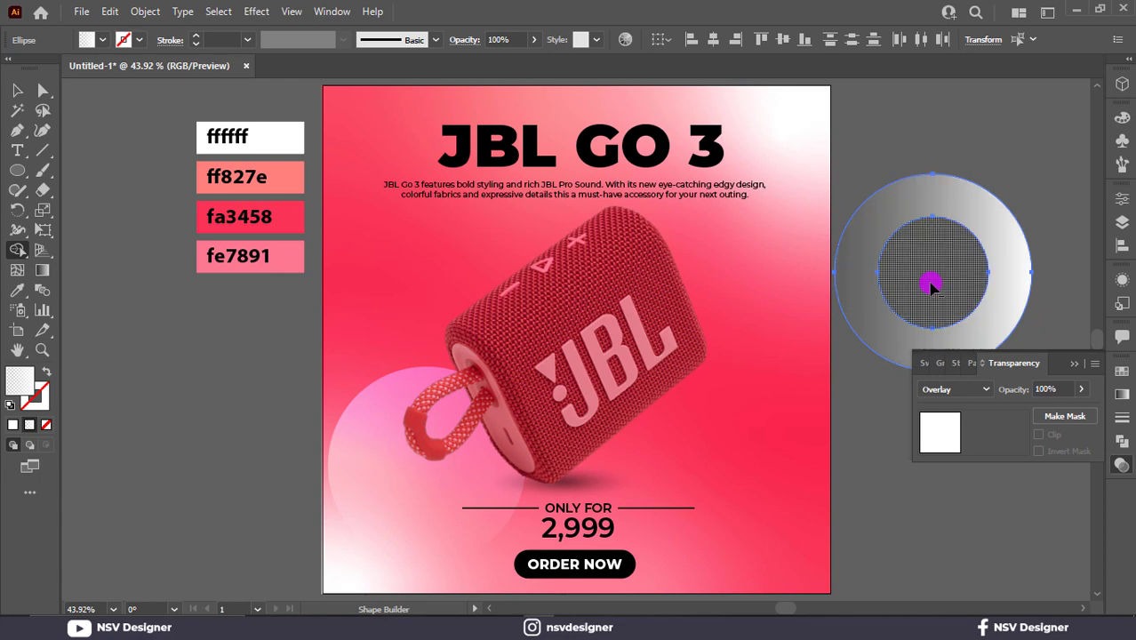
click(42, 150)
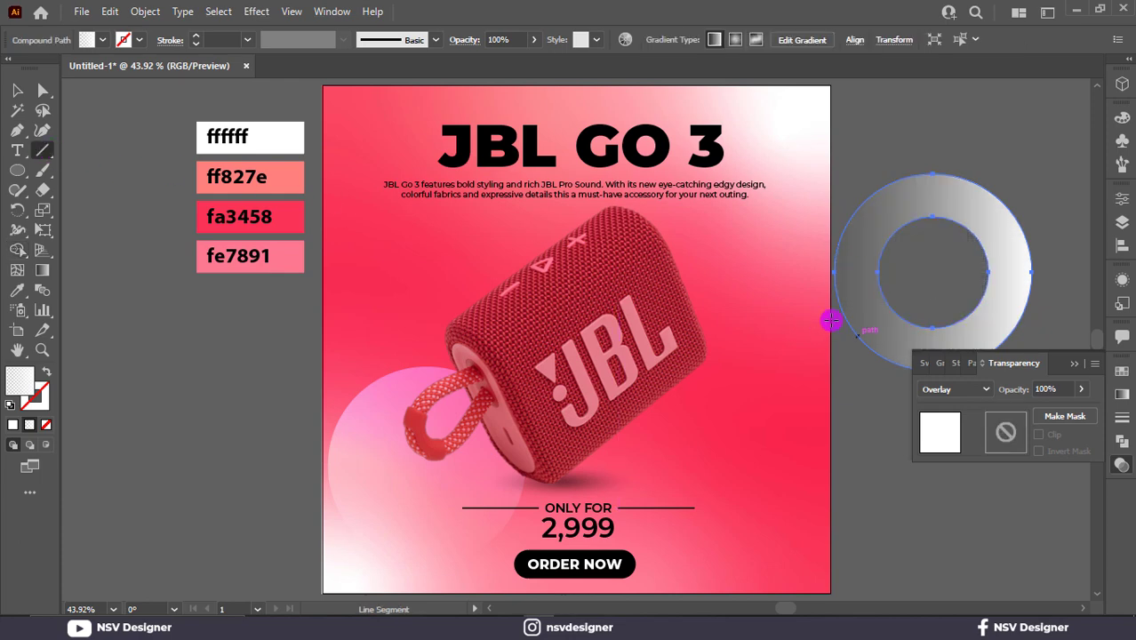
- Rotate the ring 90° so its gradient runs vertically and move it over the speaker's upper-right edge
click(18, 90)
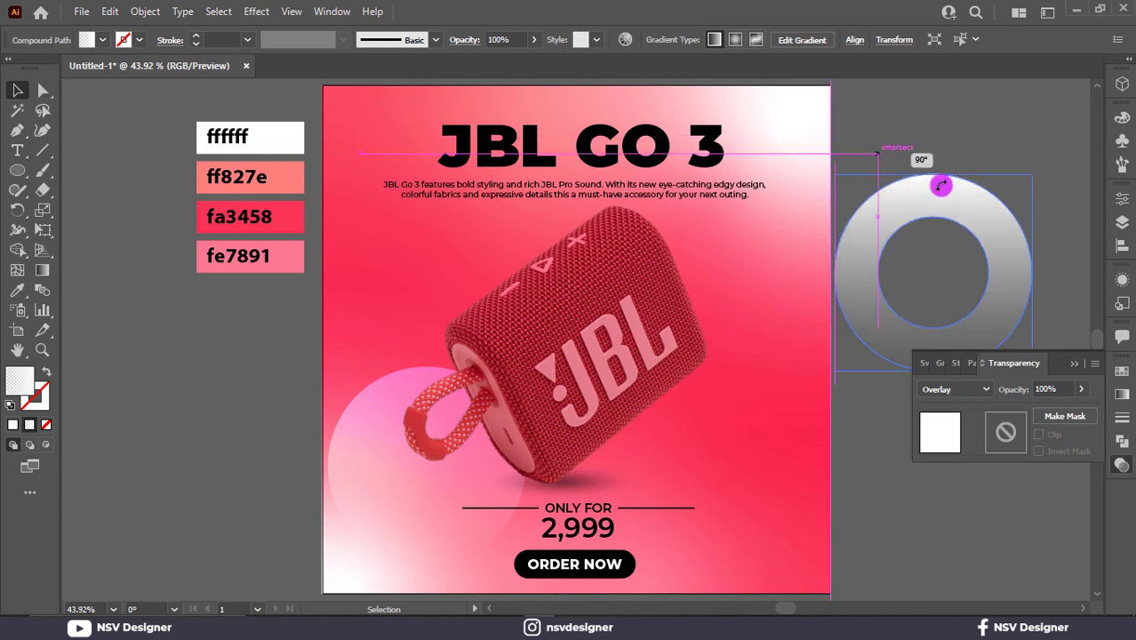
drag(935, 184, 773, 220)
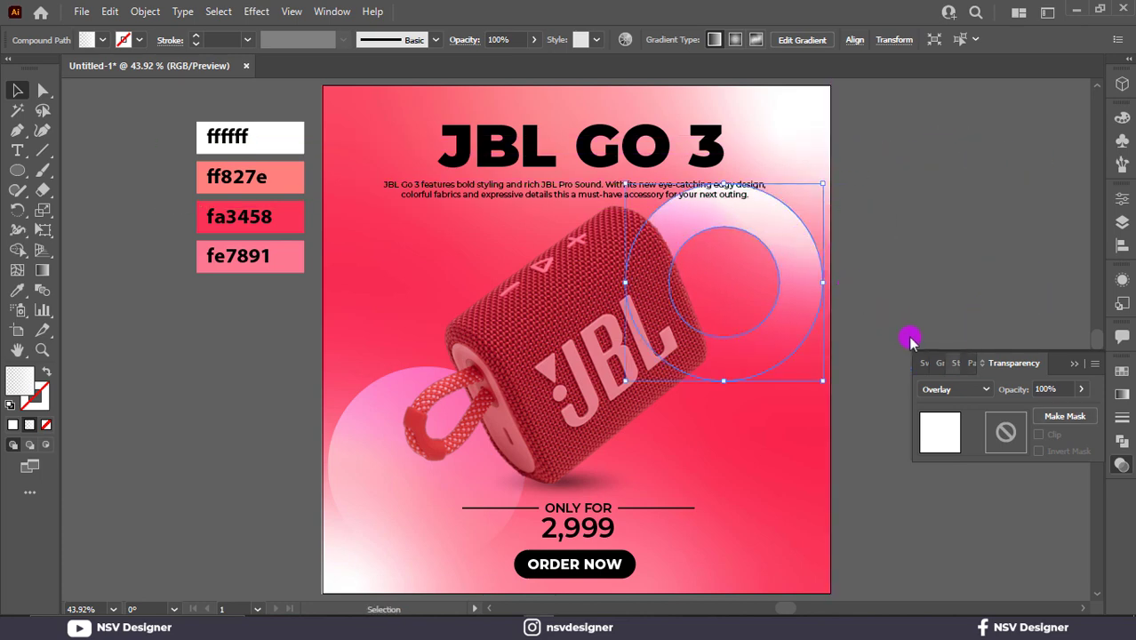
- Shift the ring's gradient midpoint to about 80% and move the ring behind the speaker's upper-right edge
click(942, 364)
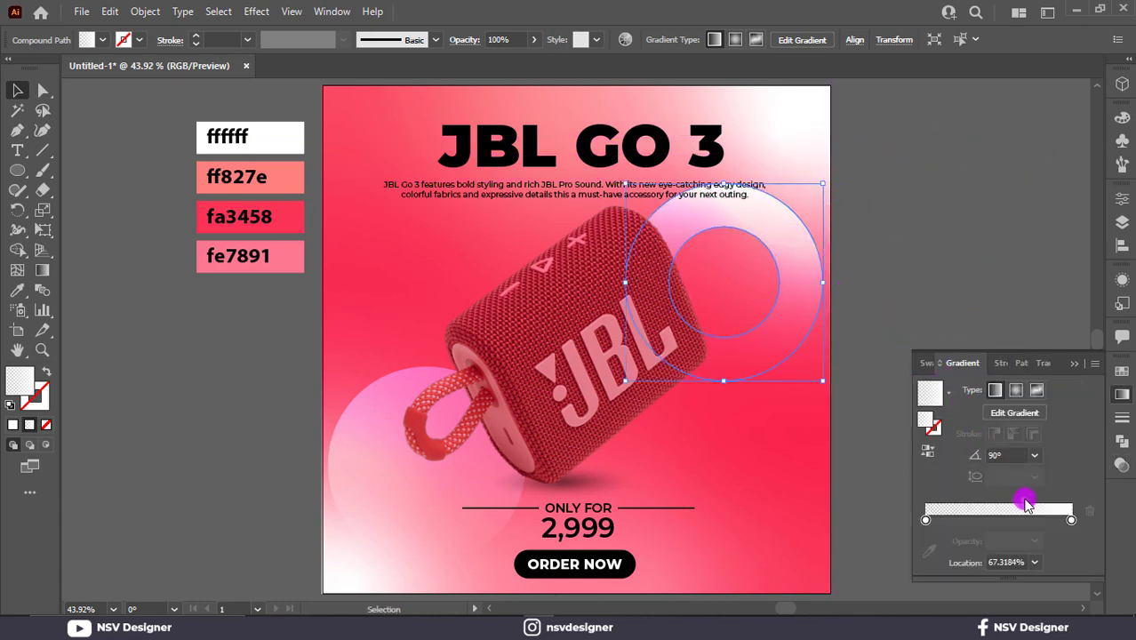
drag(1036, 503, 1042, 503)
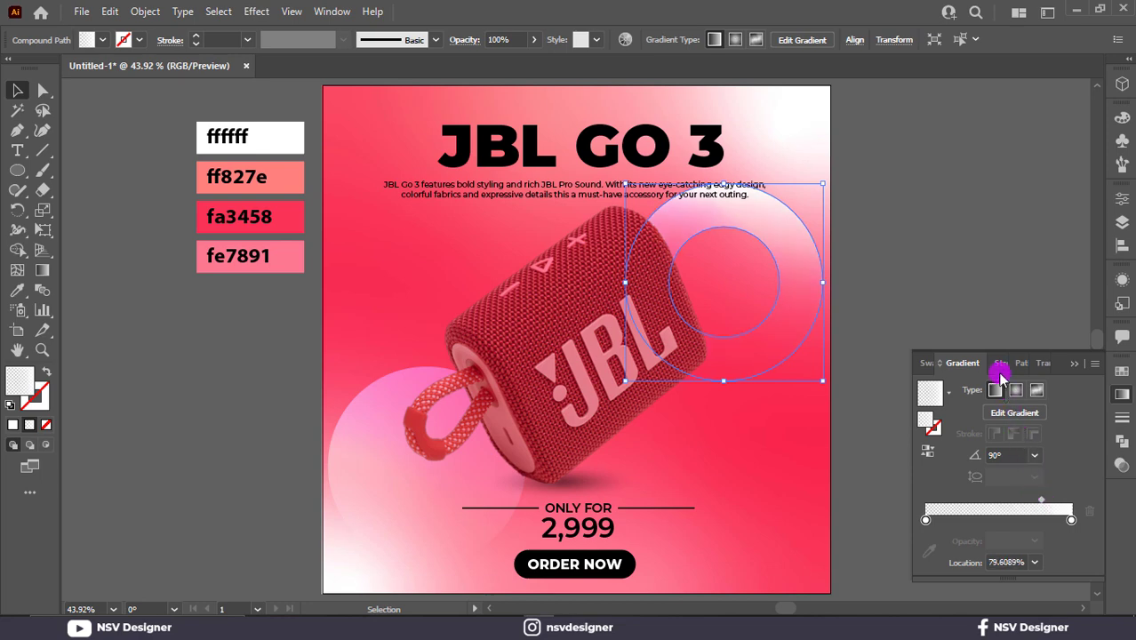
click(865, 291)
drag(802, 278, 775, 294)
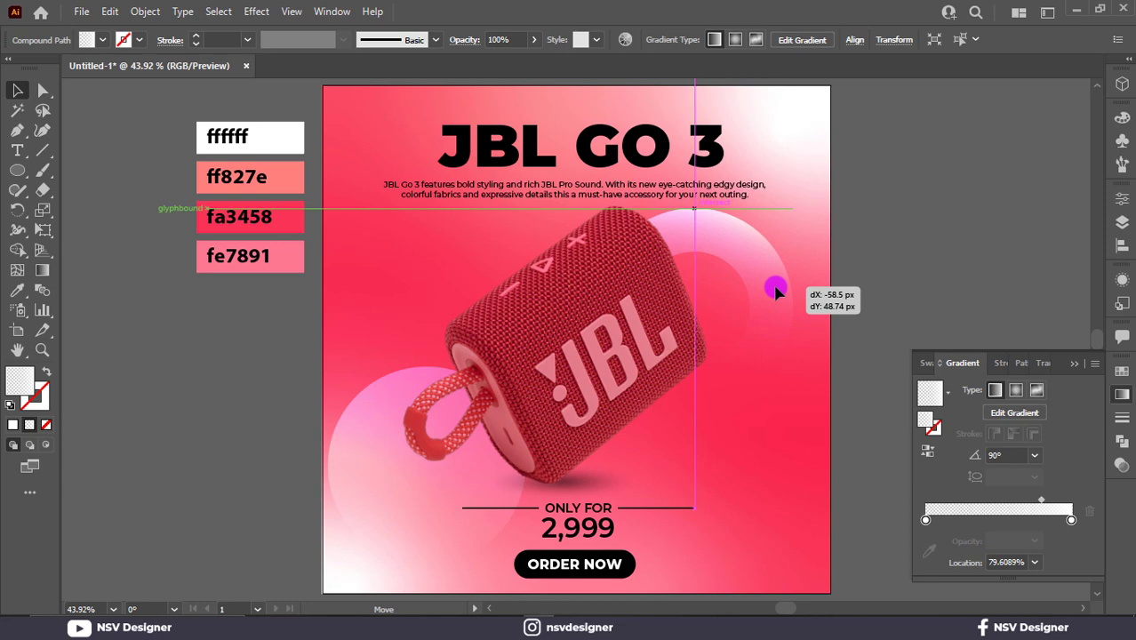
- Settle the ring behind the speaker's upper-right edge, just below the description text
drag(775, 292, 776, 292)
click(1074, 363)
click(989, 421)
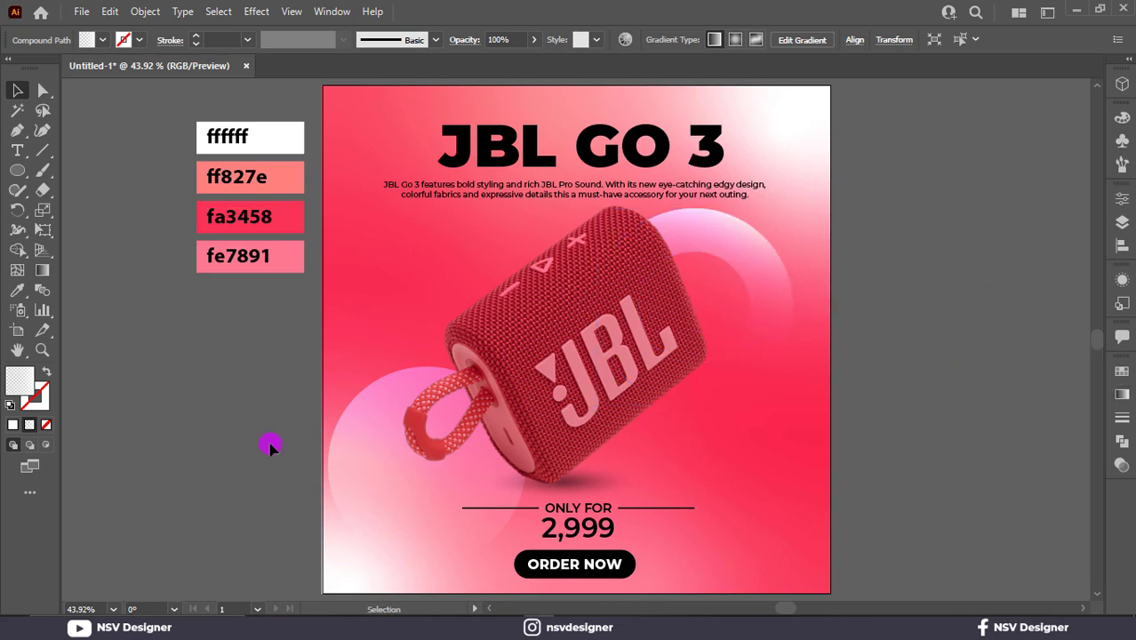
- Replace the overlay circle behind the speaker's strap with a copy of the upper-right ring, deleting the circle
click(302, 396)
click(355, 425)
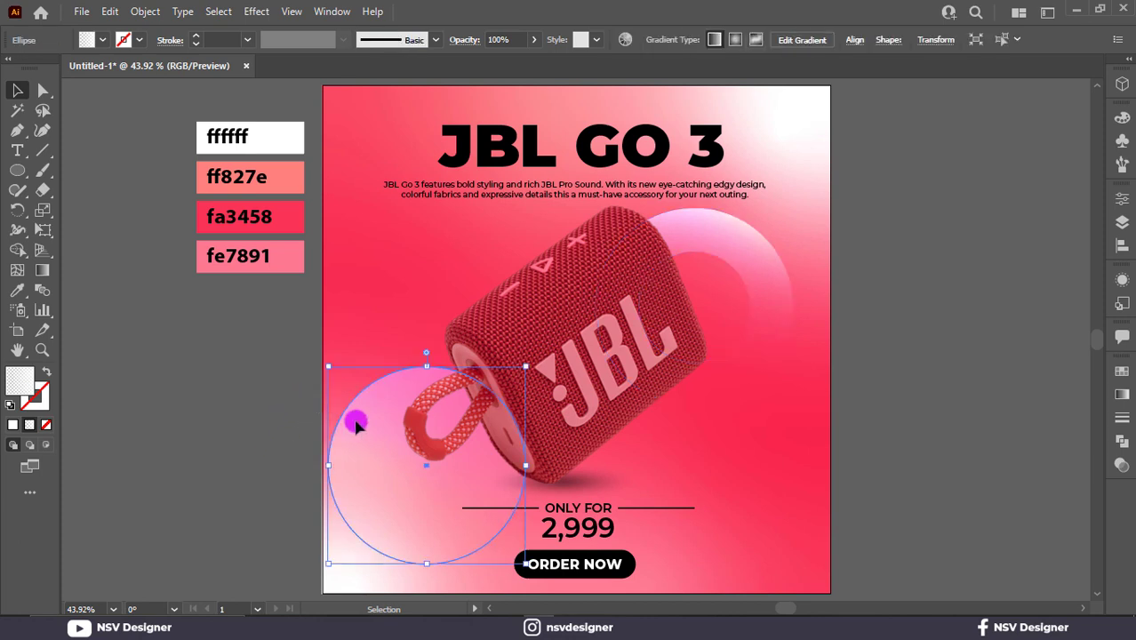
drag(377, 459, 72, 435)
drag(798, 286, 544, 457)
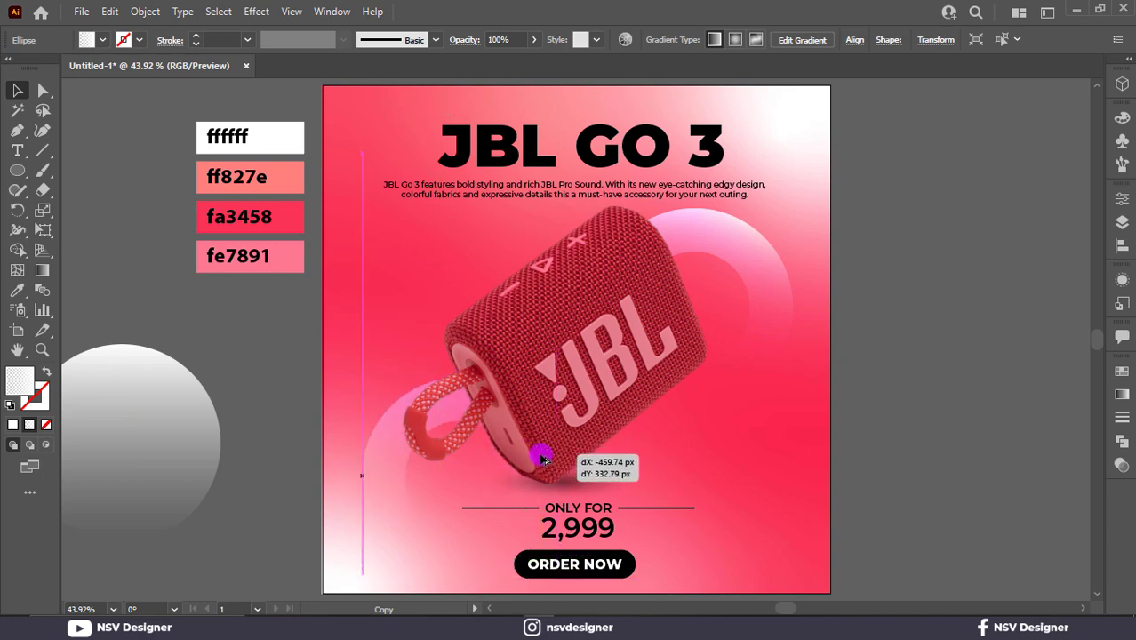
drag(833, 427, 834, 426)
click(135, 441)
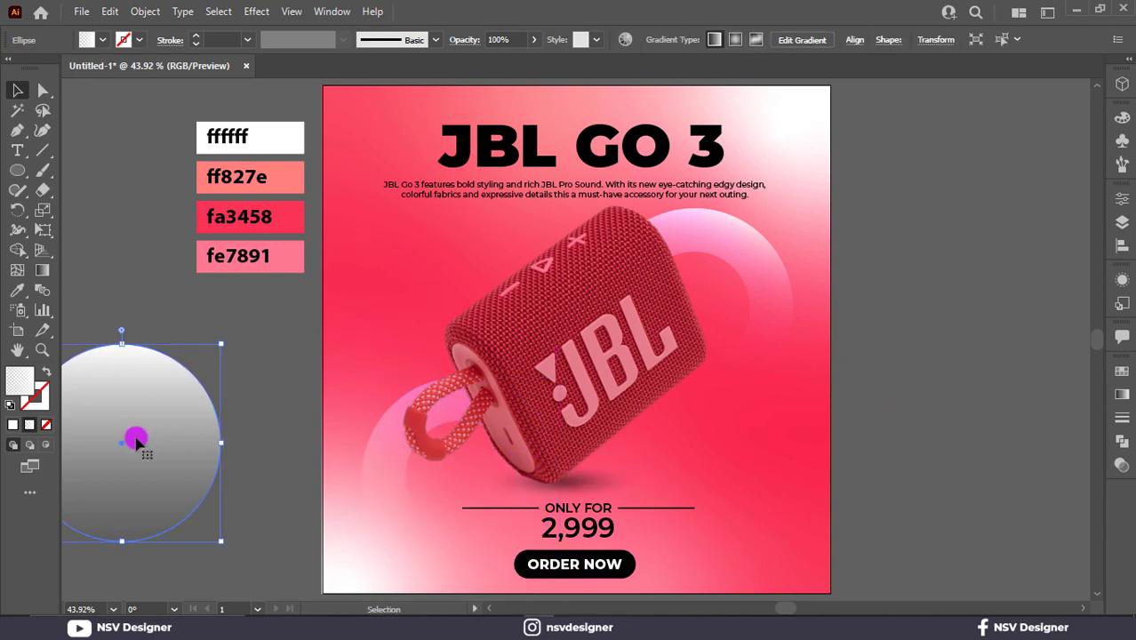
drag(396, 444, 376, 411)
click(257, 384)
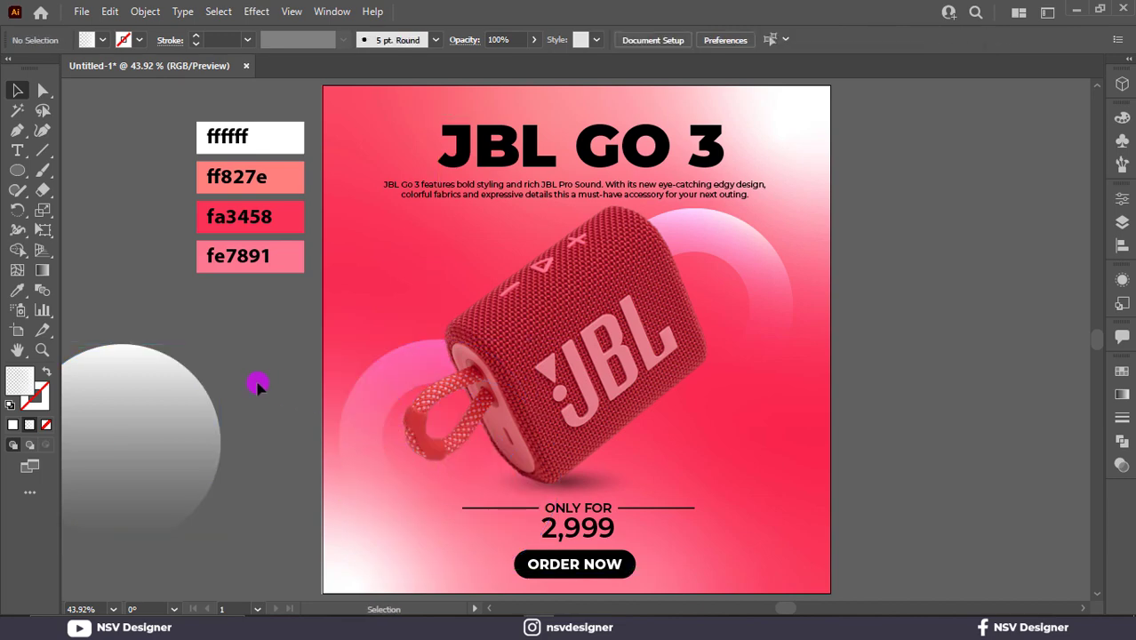
click(193, 398)
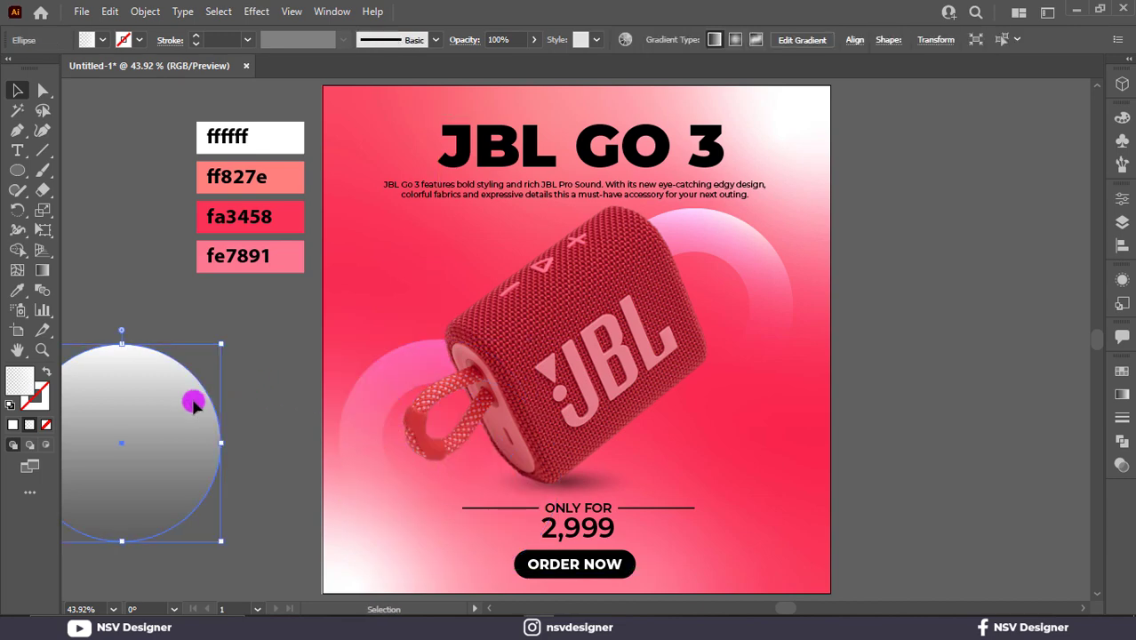
key(Delete)
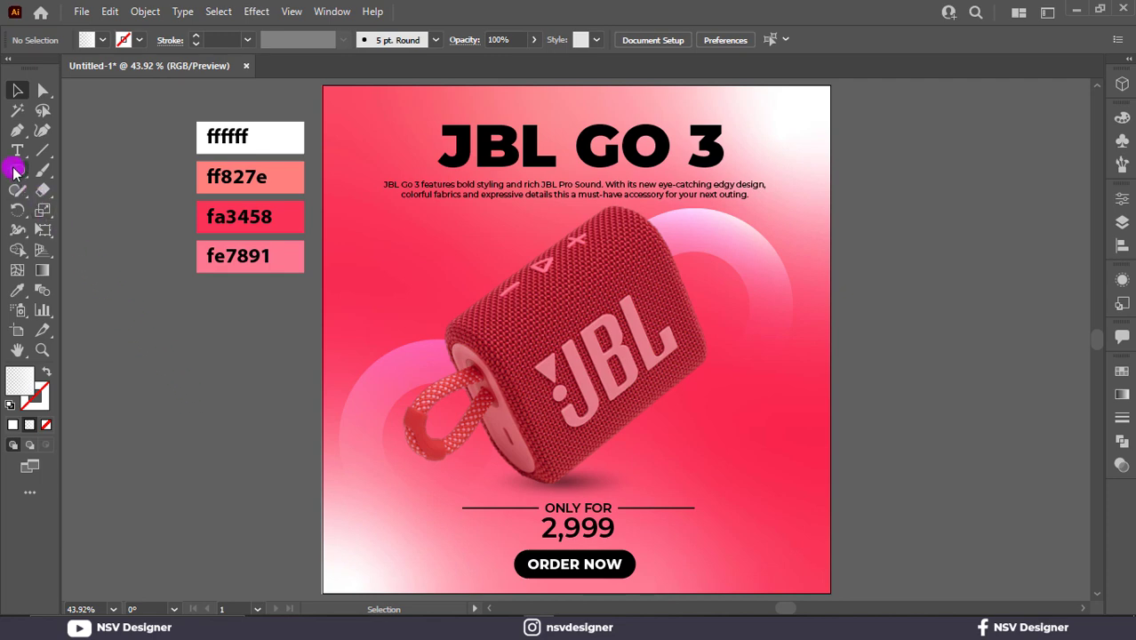
click(14, 172)
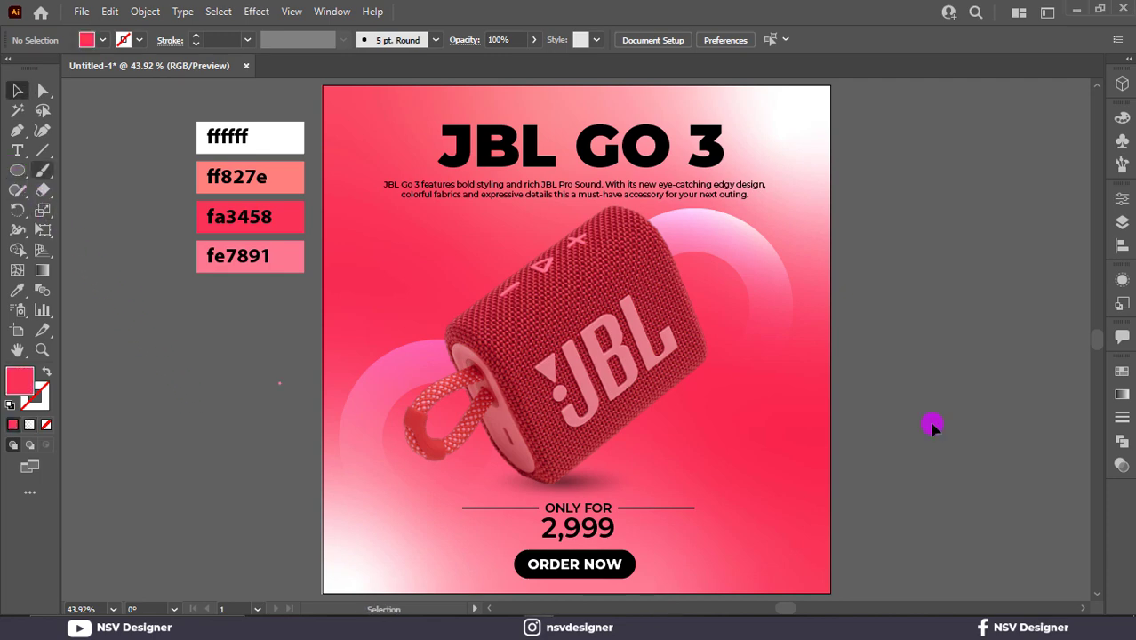
click(19, 92)
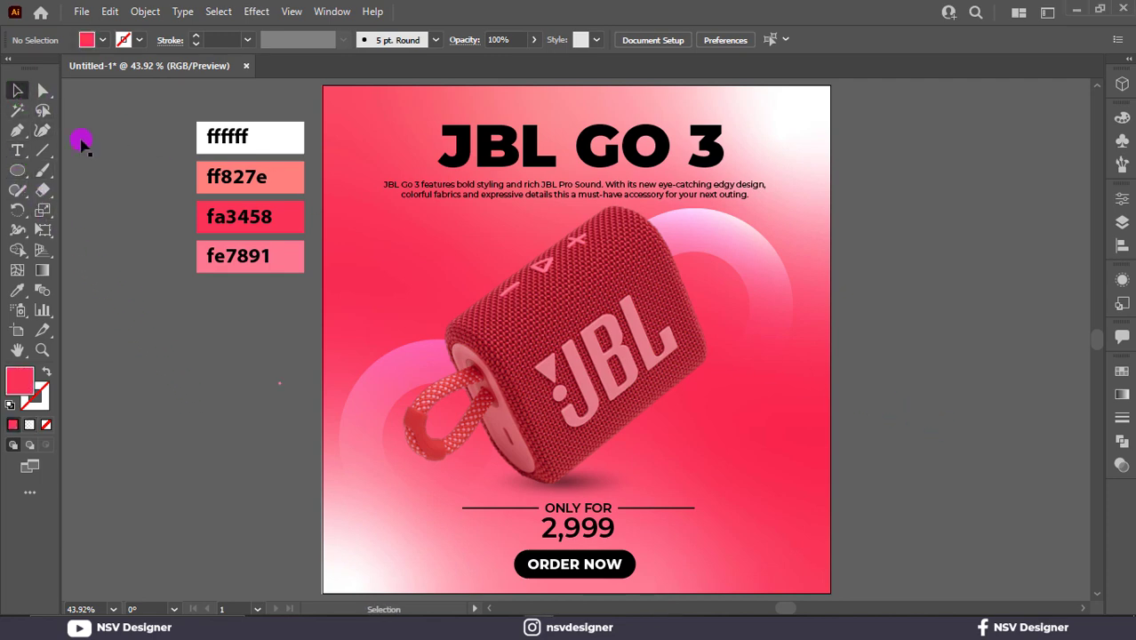
- Set the price text "2,999" to the ExtraBold font style and centre it horizontally on the artboard
click(549, 524)
click(751, 40)
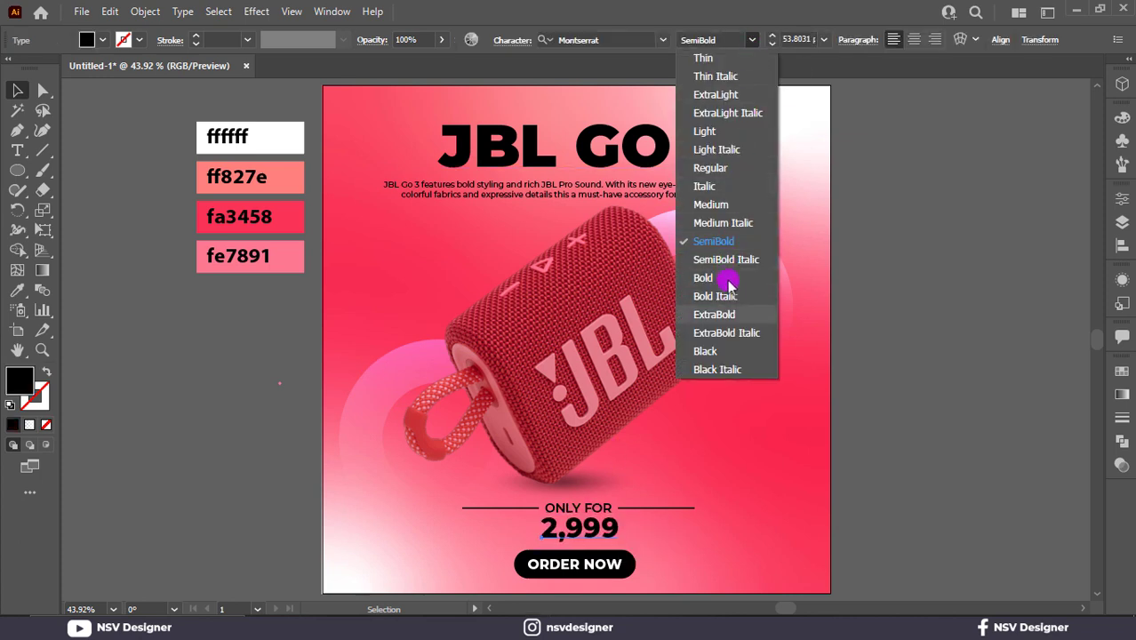
click(734, 315)
click(995, 45)
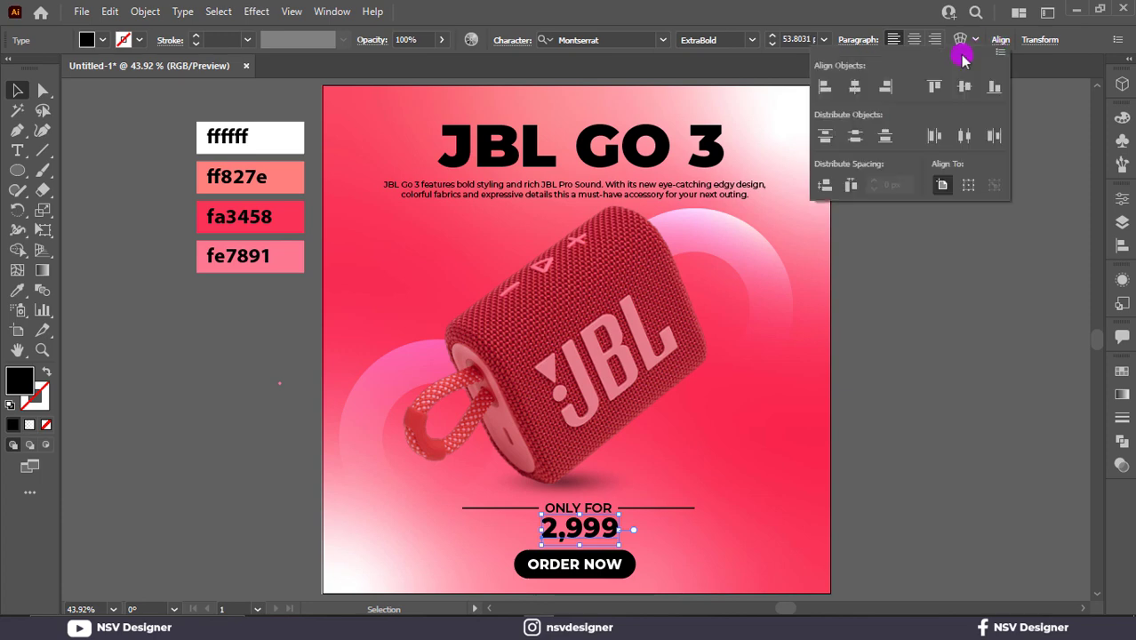
click(848, 89)
click(685, 487)
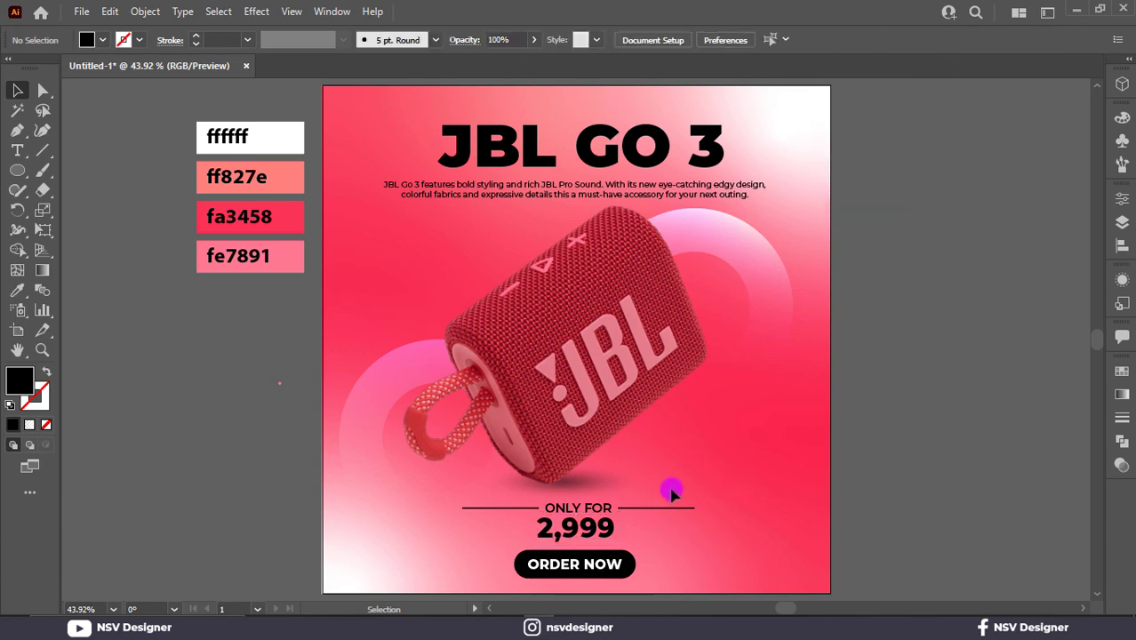
- Group the "ONLY FOR" text with its two side lines and centre the group horizontally on the artboard
click(662, 507)
shift+click(569, 507)
shift+click(507, 509)
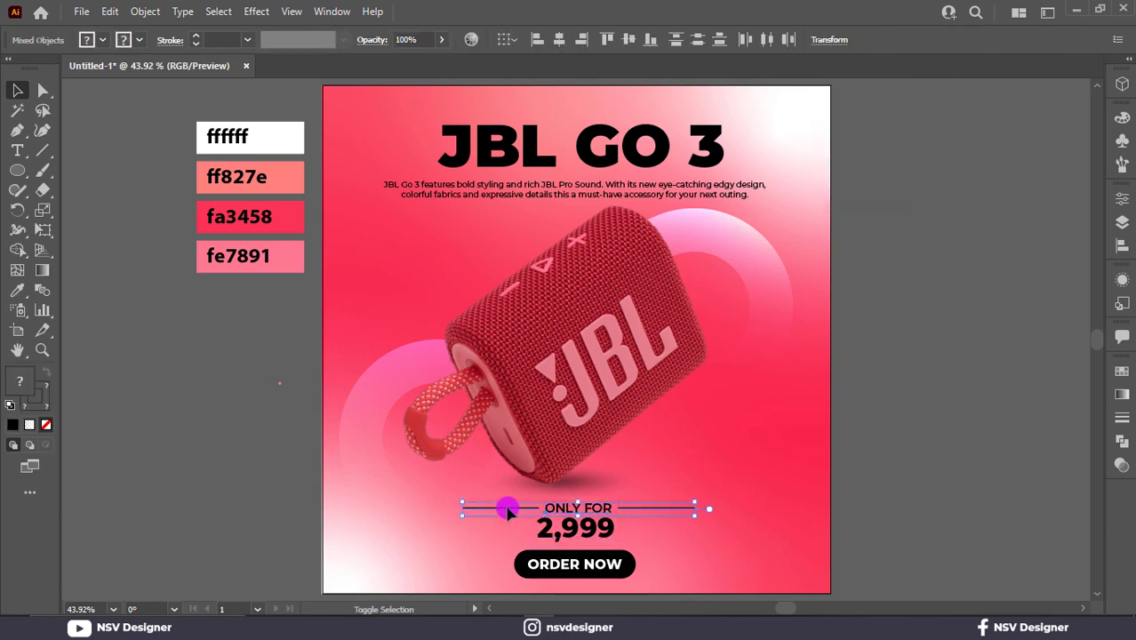
key(ctrl+g)
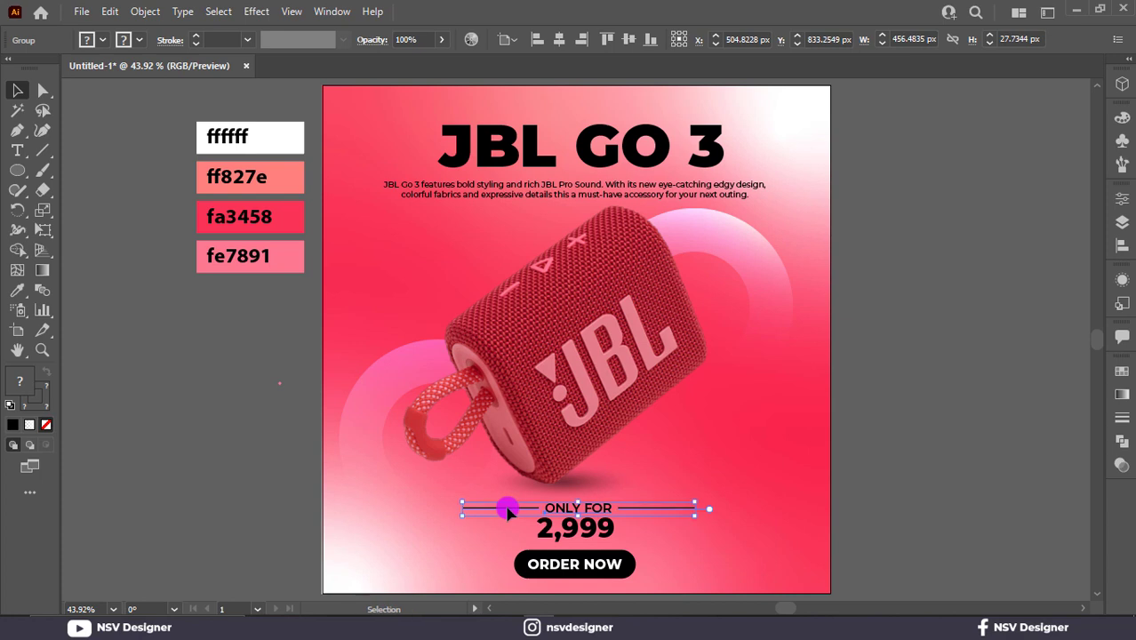
click(559, 40)
click(978, 461)
- Group the "ORDER NOW" text with its button shape and centre the group horizontally on the artboard
click(607, 576)
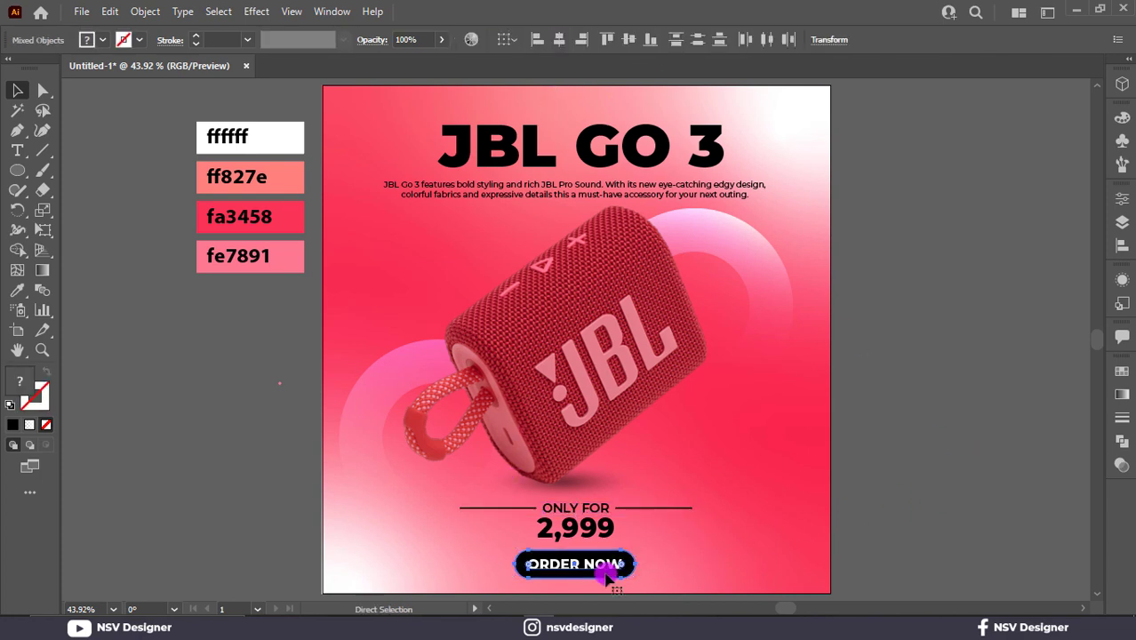
click(606, 576)
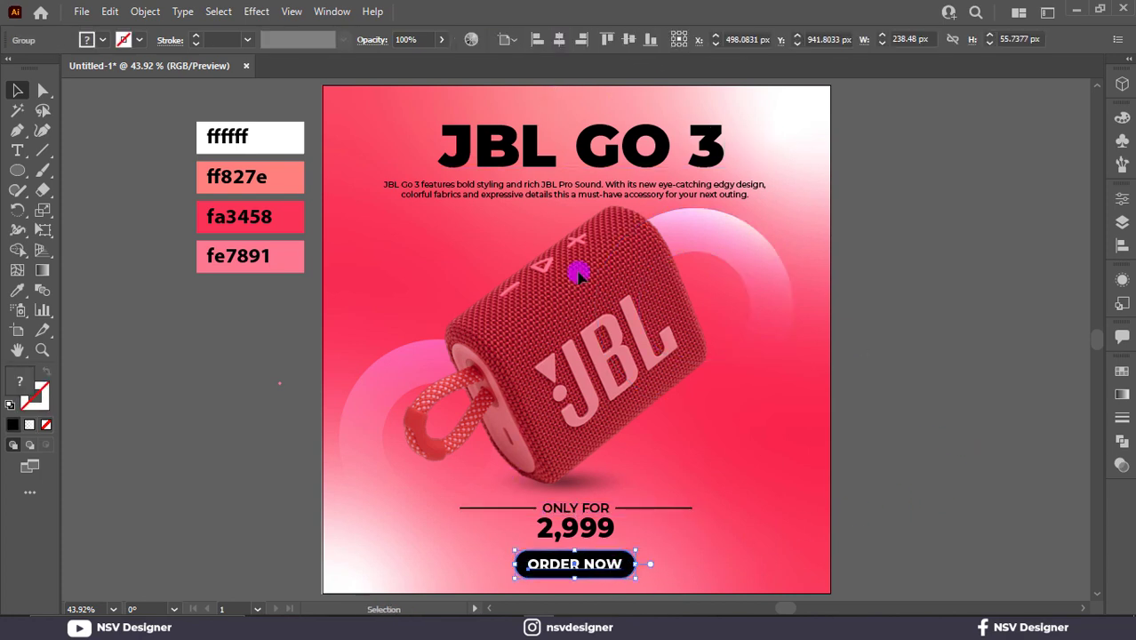
click(817, 340)
- Draw a small circle, fill it with the fa3458 swatch colour and move it outside the artboard's right edge
click(19, 173)
click(87, 210)
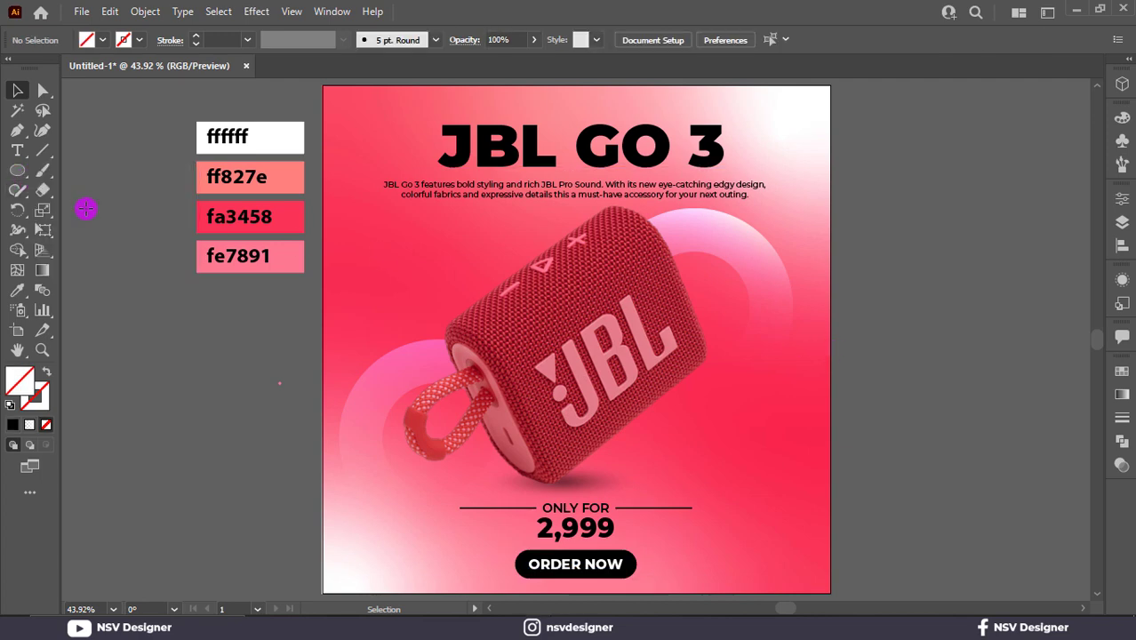
drag(684, 424, 711, 450)
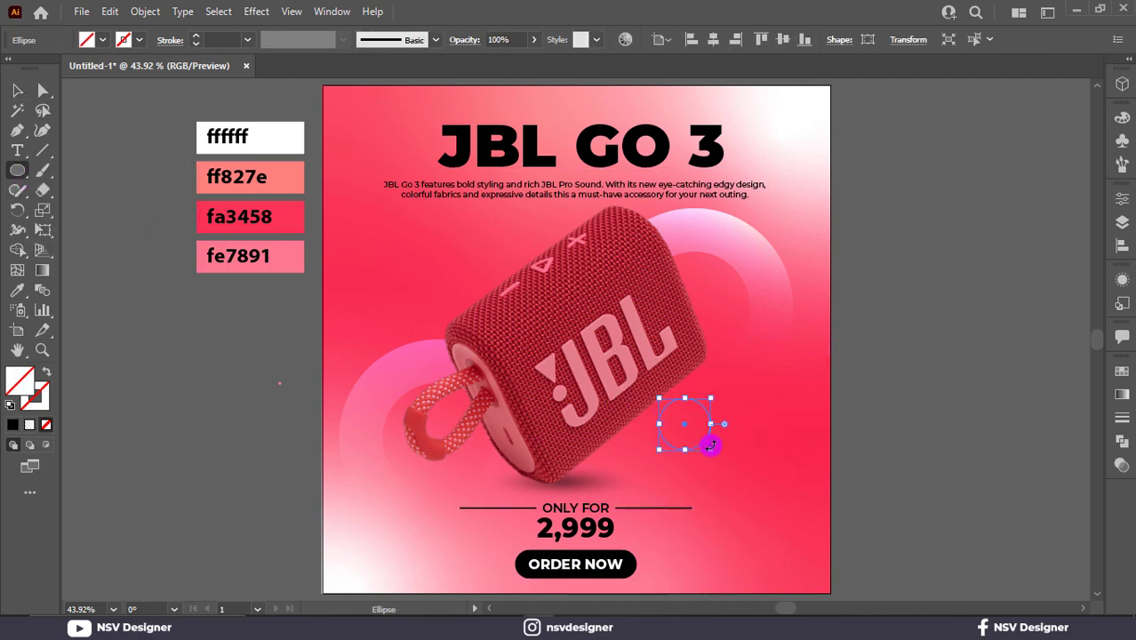
click(101, 39)
key(i)
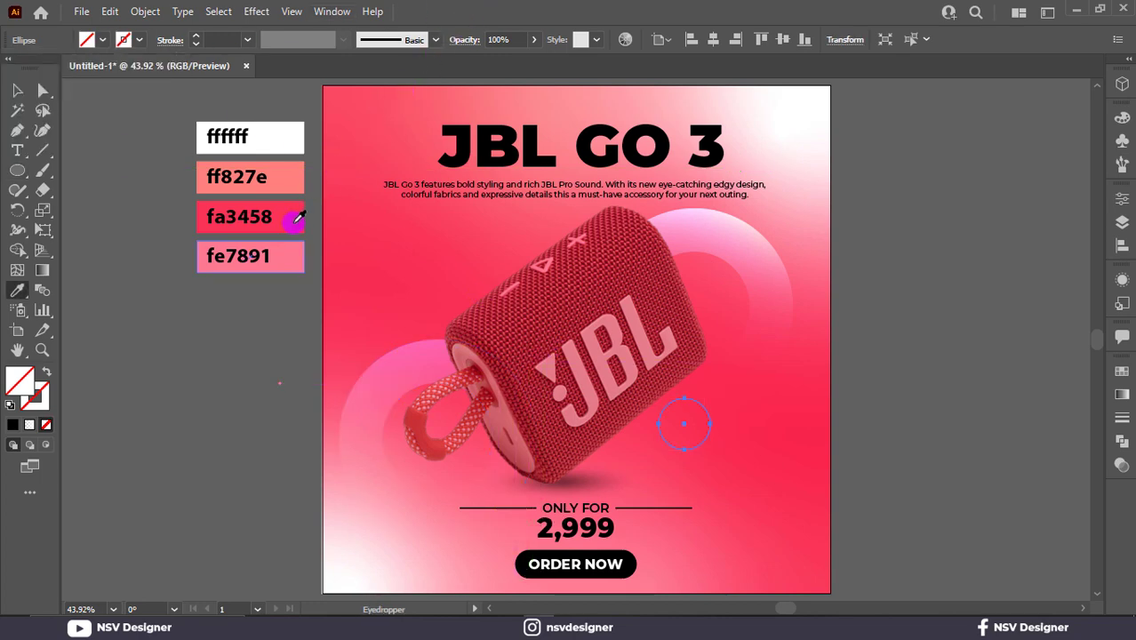
click(275, 216)
click(18, 90)
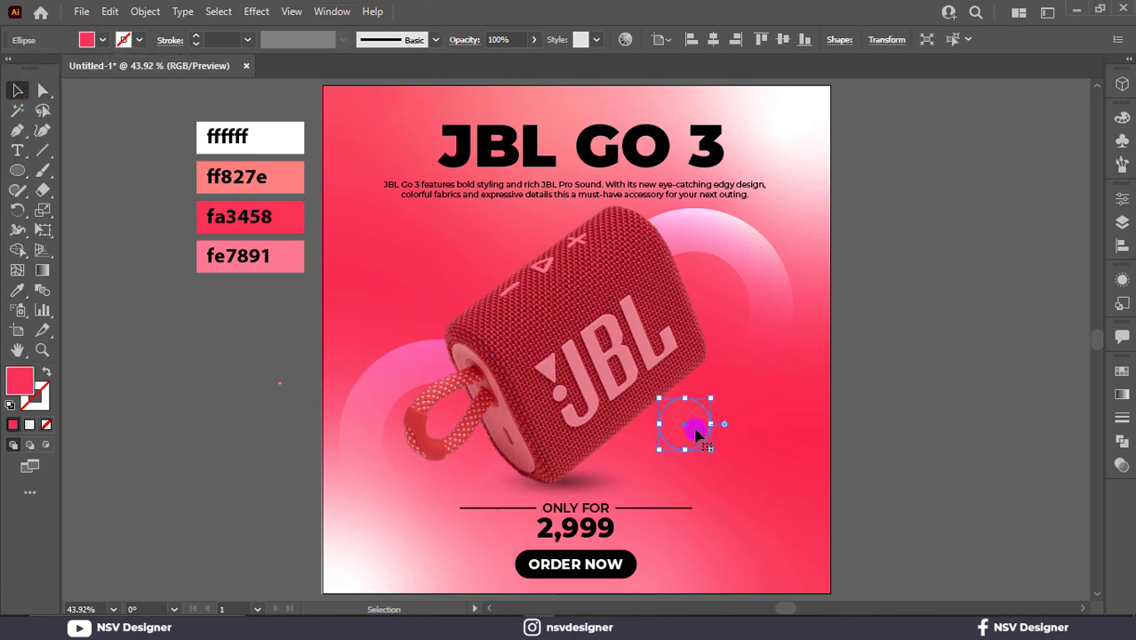
drag(696, 435, 939, 435)
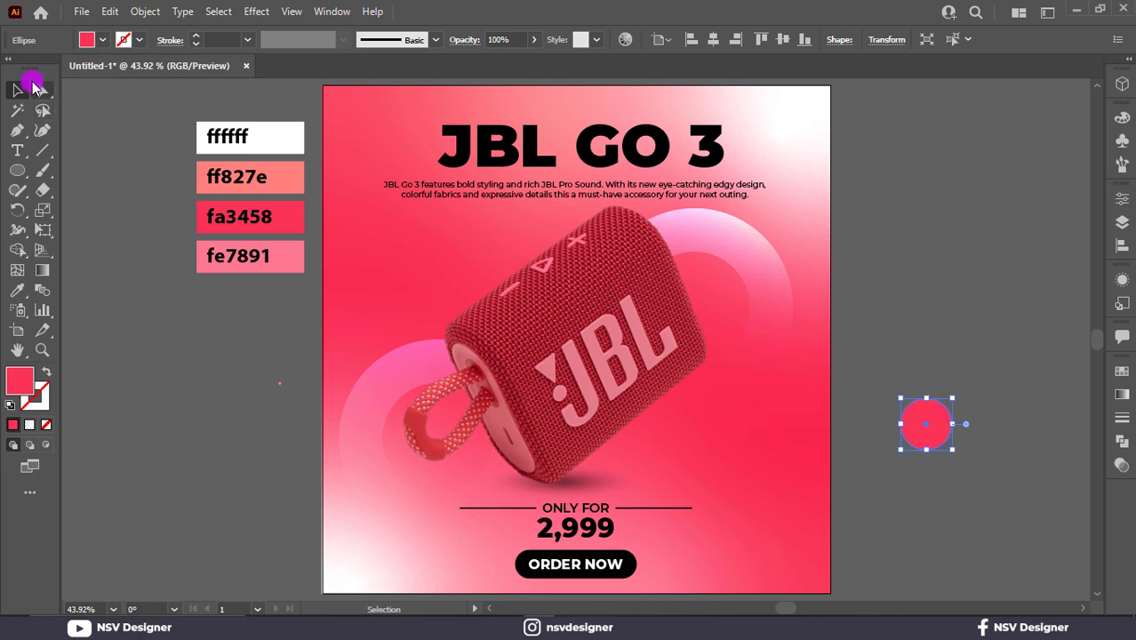
- Delete the small circle's left anchor point to leave a half circle
click(39, 89)
drag(868, 408, 905, 441)
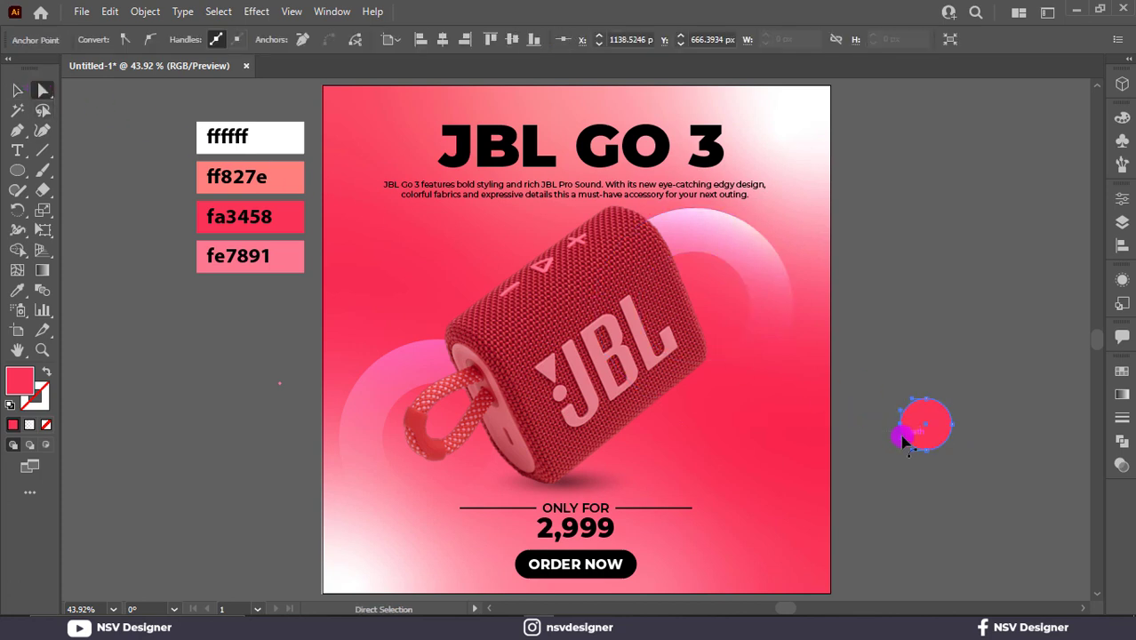
key(Delete)
click(17, 107)
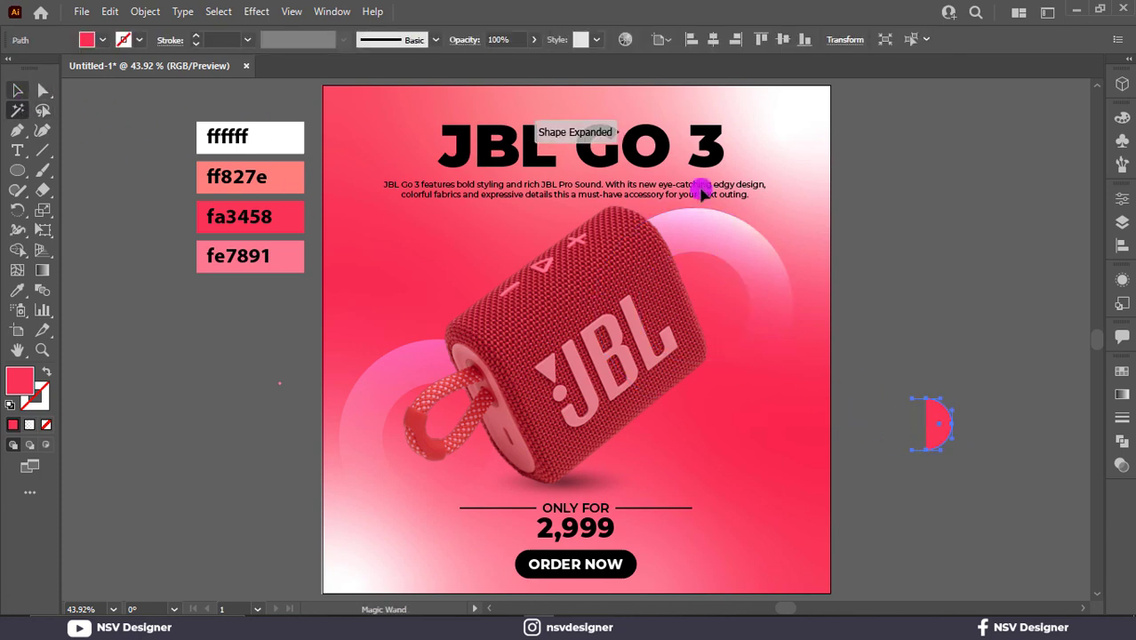
key(Escape)
click(928, 382)
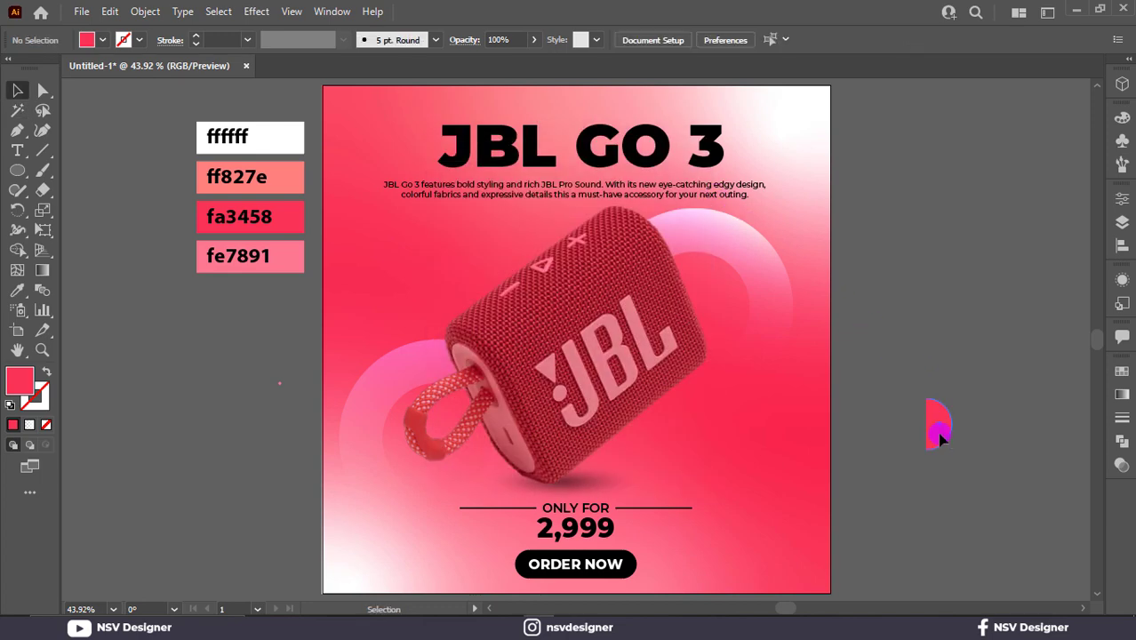
- Apply the 3D Revolve (Classic) effect to the half circle to turn it into a sphere
click(941, 437)
click(256, 12)
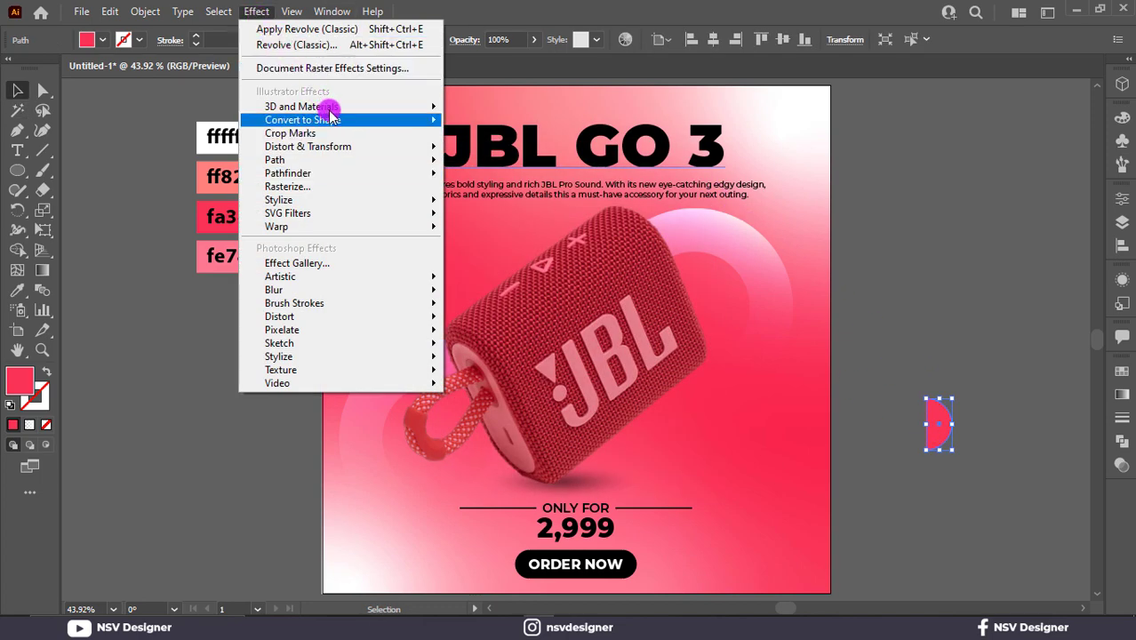
mouse_move(348, 109)
mouse_move(527, 205)
click(628, 219)
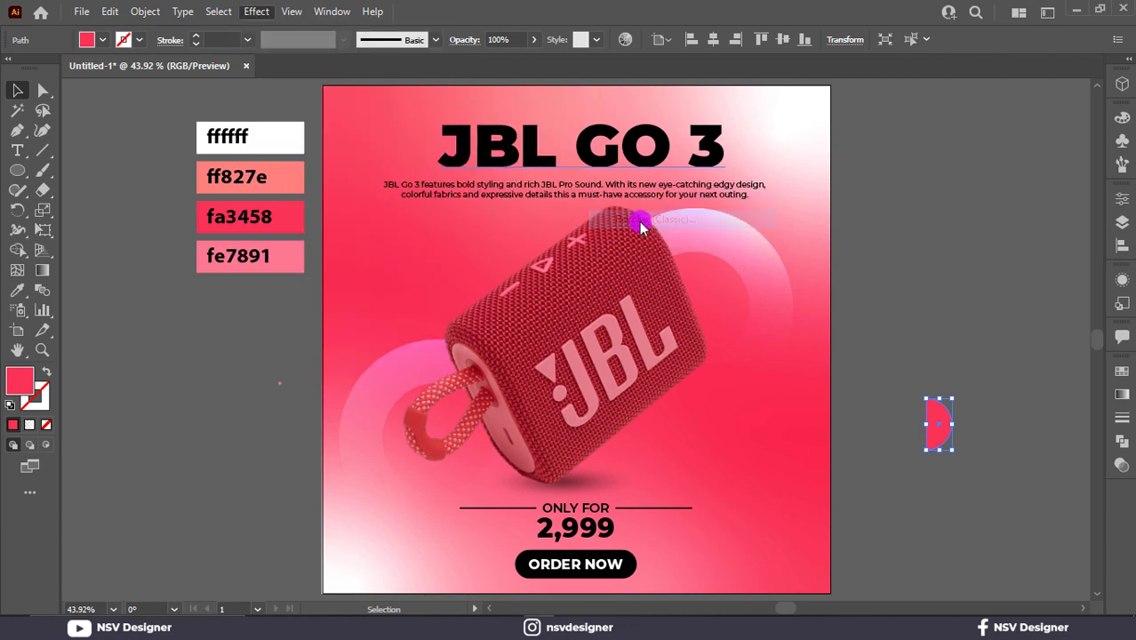
click(649, 520)
- Shrink the sphere and place one at the speaker's upper-left side and a copy at its lower-right side
drag(938, 445, 463, 293)
click(786, 415)
click(733, 452)
click(806, 420)
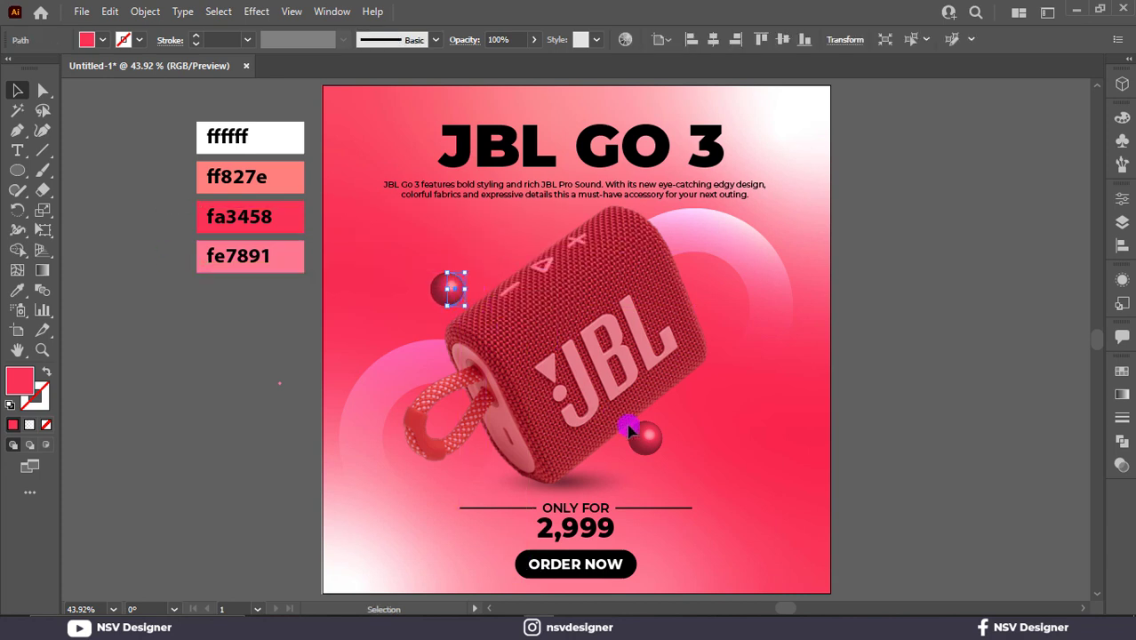
drag(660, 446, 684, 446)
click(1018, 324)
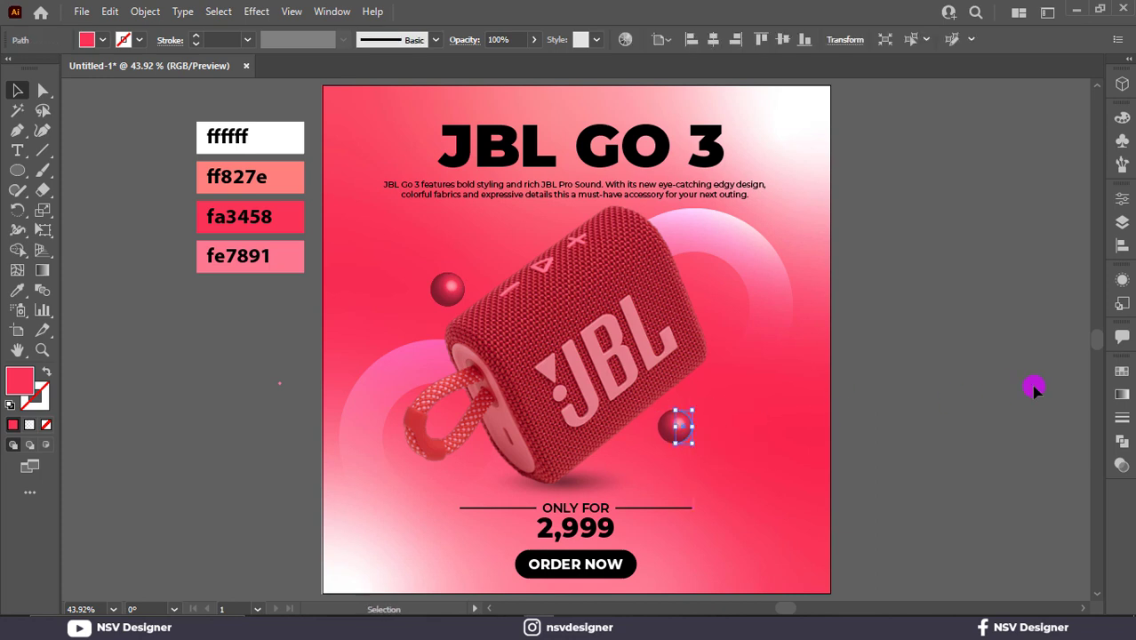
click(989, 480)
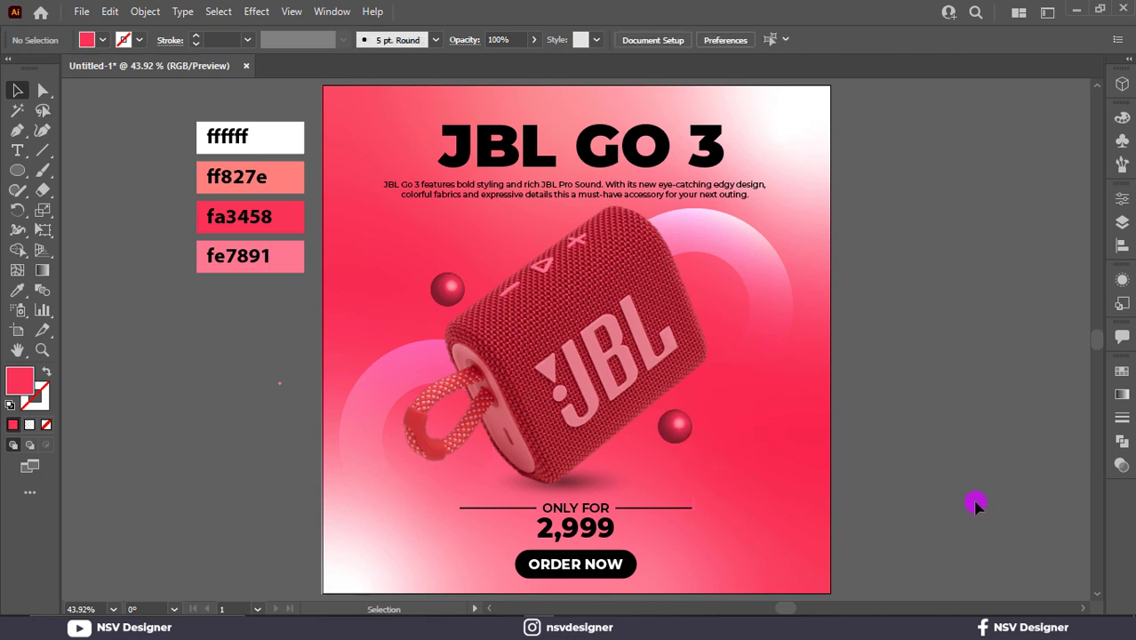
- Add the text "LOGO", enlarge it to about 21 pt and place it in the poster's upper-left corner
click(17, 150)
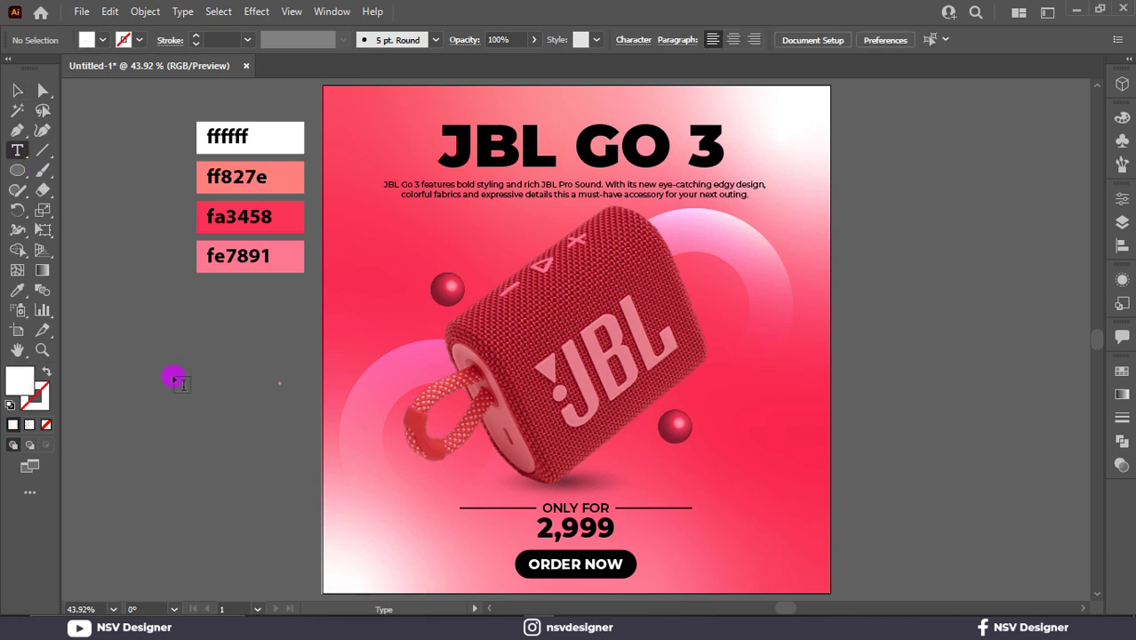
click(175, 380)
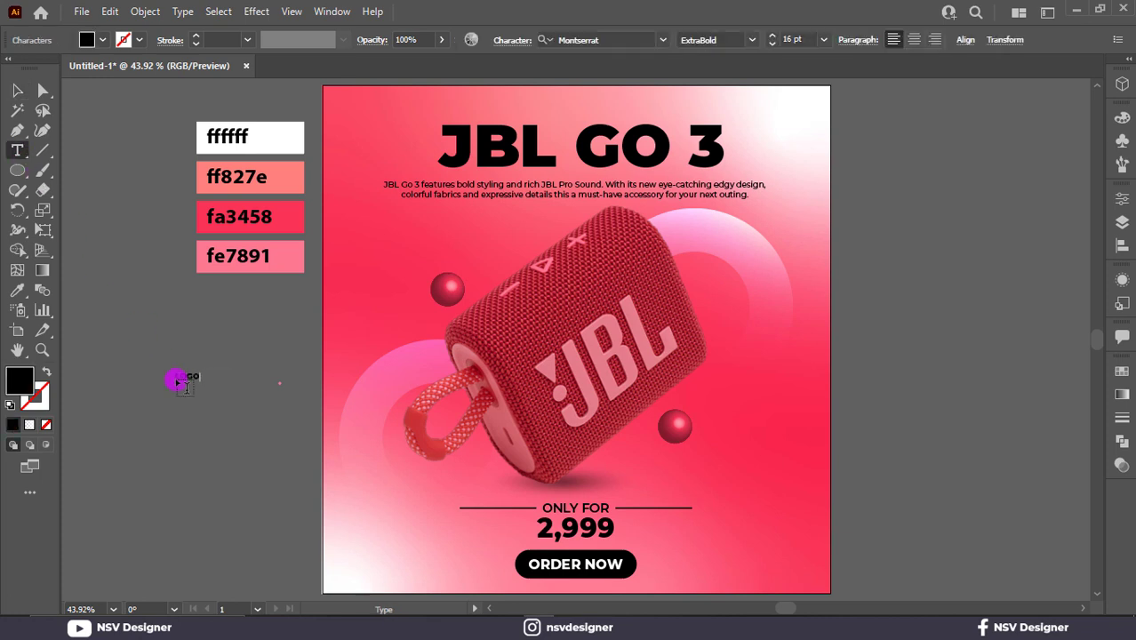
click(17, 92)
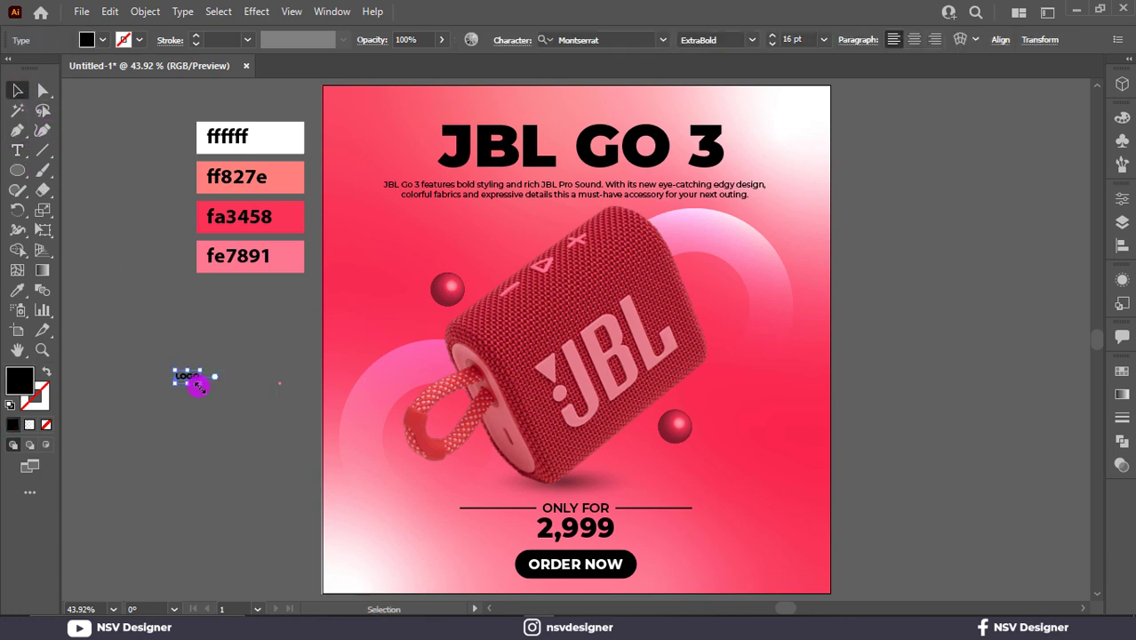
drag(208, 389, 366, 110)
click(243, 396)
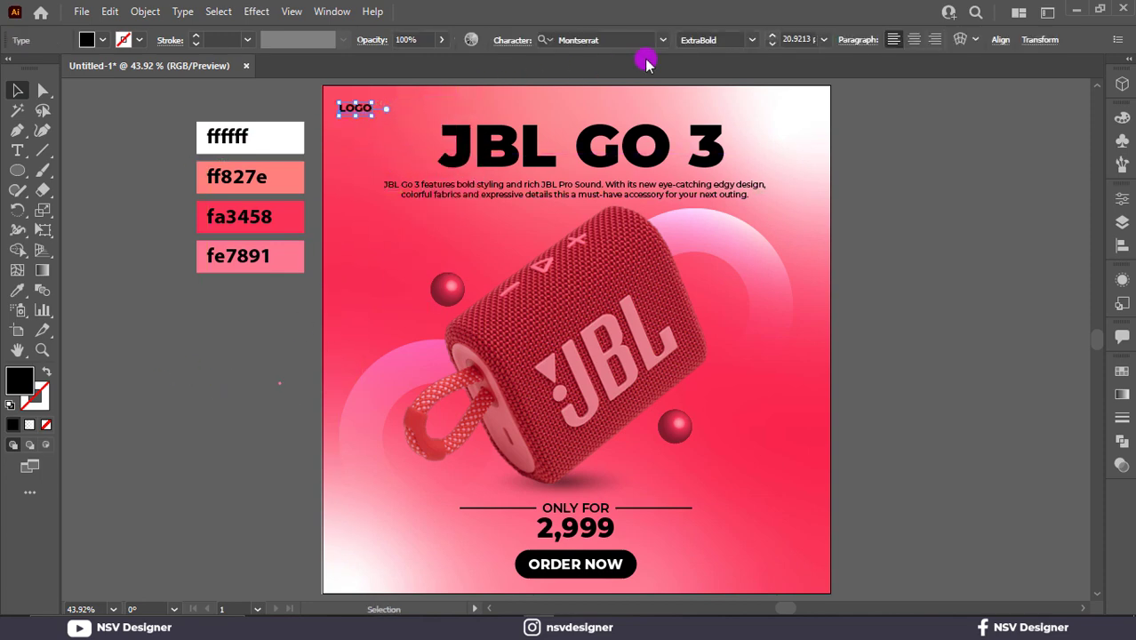
- Set the "LOGO" text to the Montserrat Black style and give it a white fill
click(748, 41)
click(726, 355)
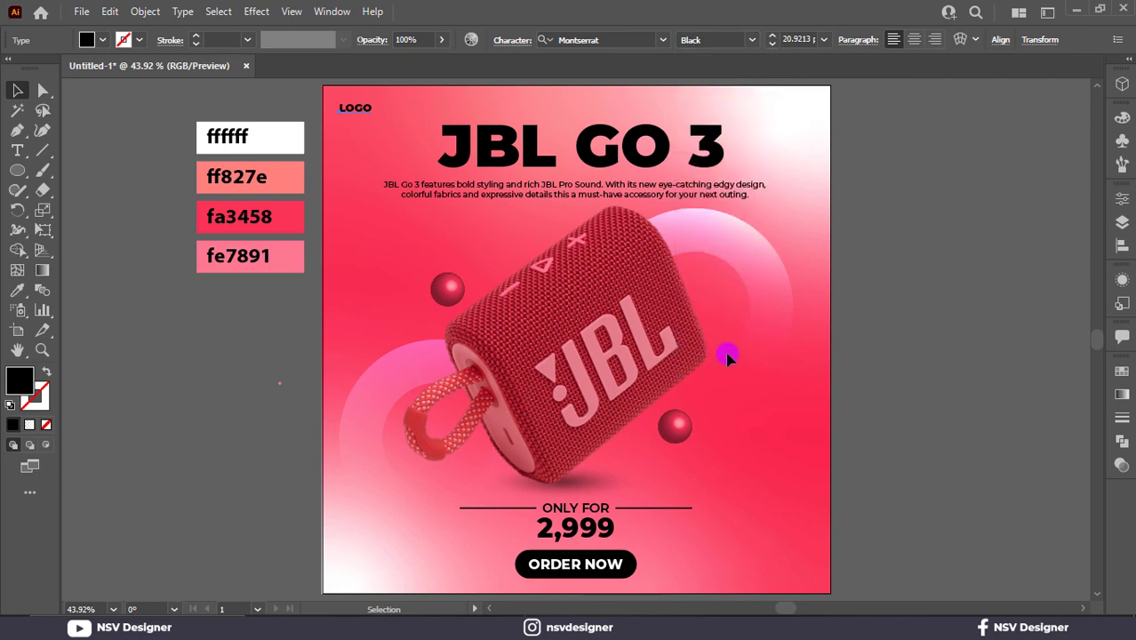
click(86, 39)
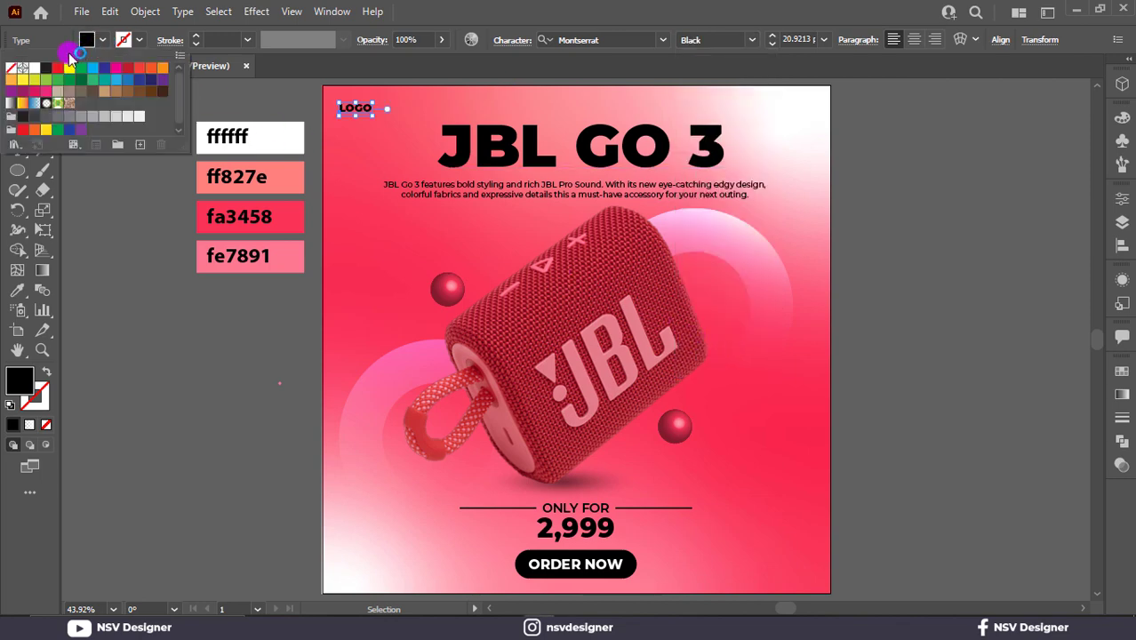
click(35, 68)
click(143, 346)
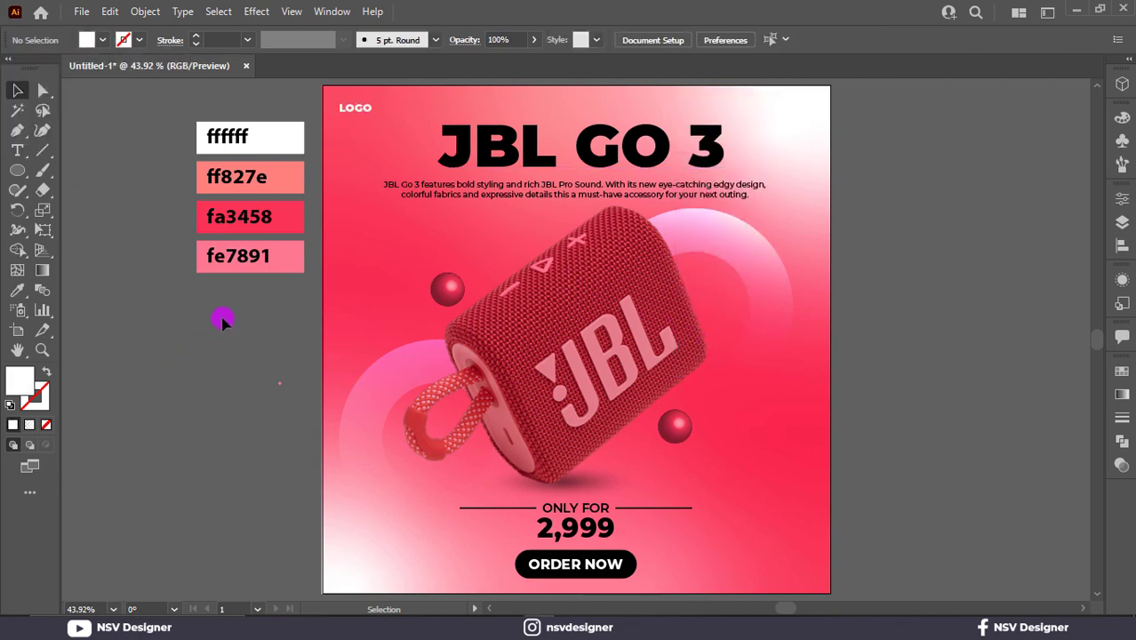
- Duplicate the "LOGO" text directly below itself and change the copy to "HERE"
scroll(364, 151, up, 3)
drag(373, 149, 398, 219)
drag(406, 154, 407, 175)
double_click(407, 175)
text(HERE)
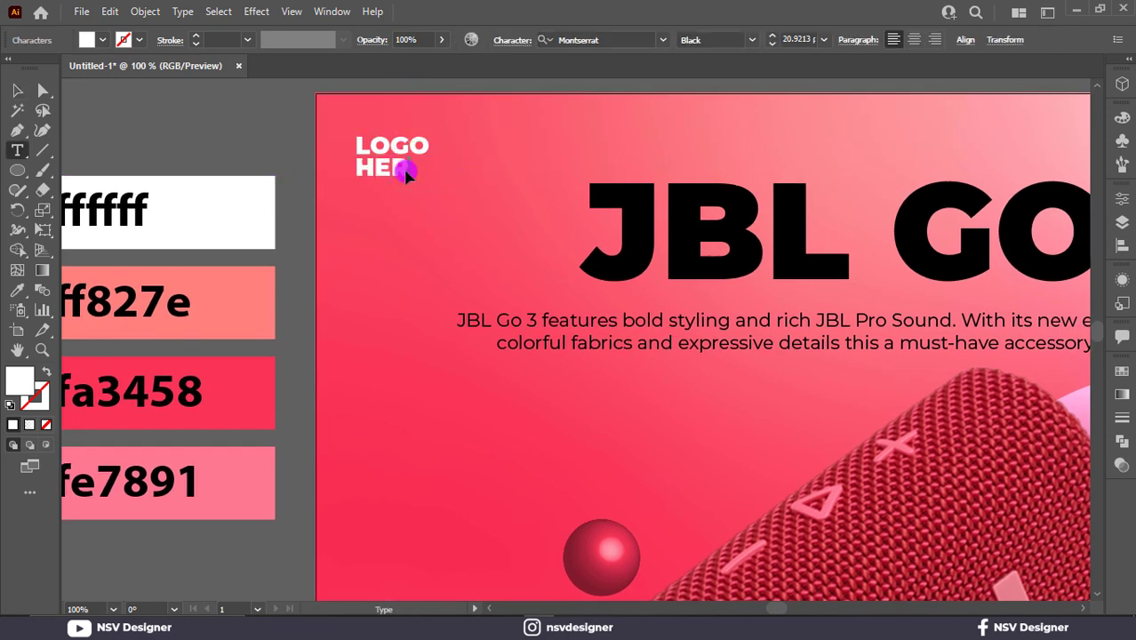
- Scale "HERE" to the width of "LOGO" and slightly enlarge the two lines together
click(16, 91)
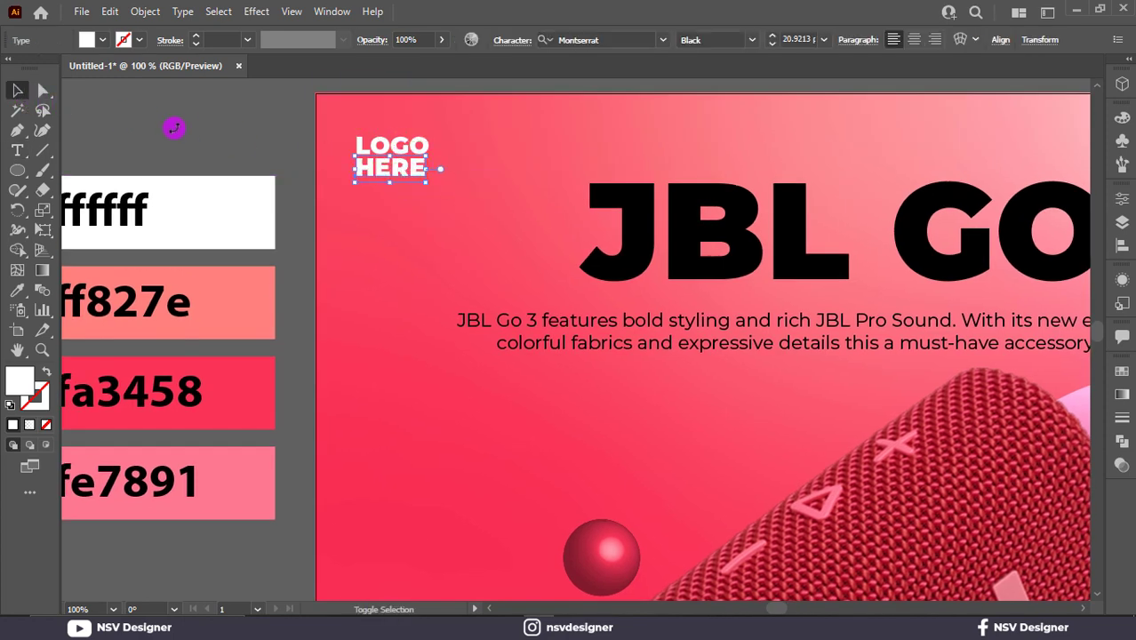
drag(427, 183, 431, 185)
drag(457, 139, 437, 190)
click(449, 145)
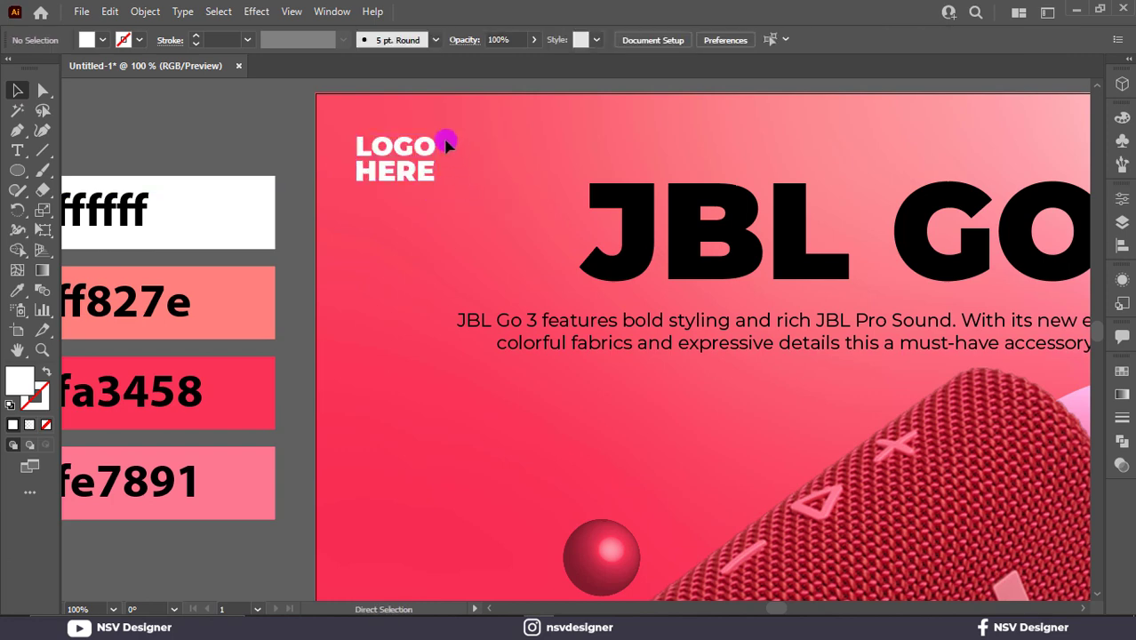
key(ctrl+0)
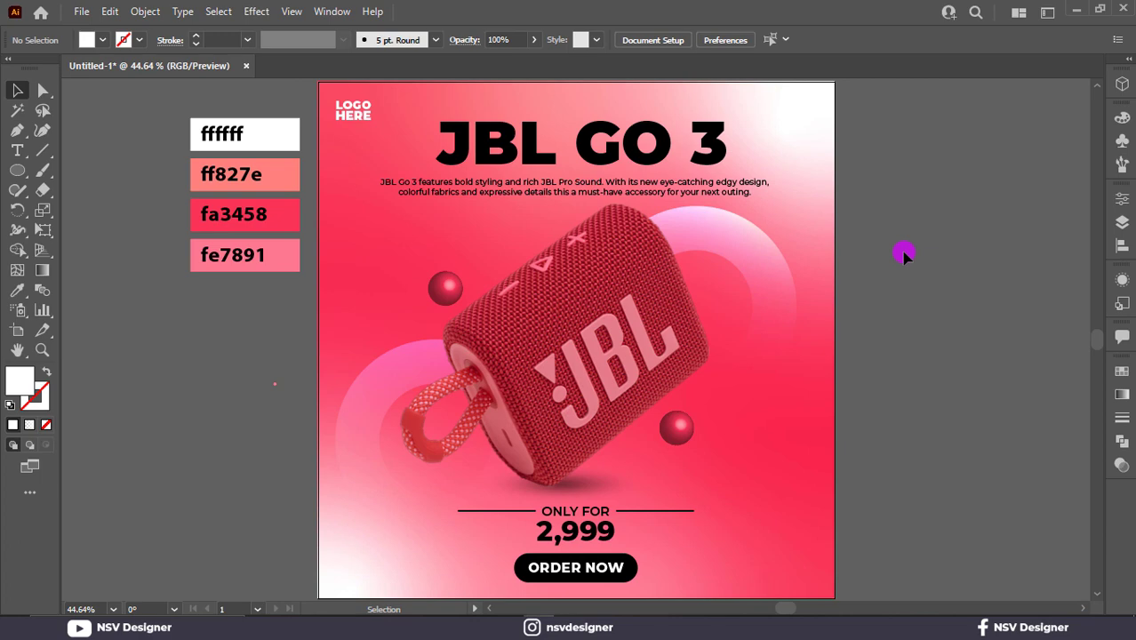